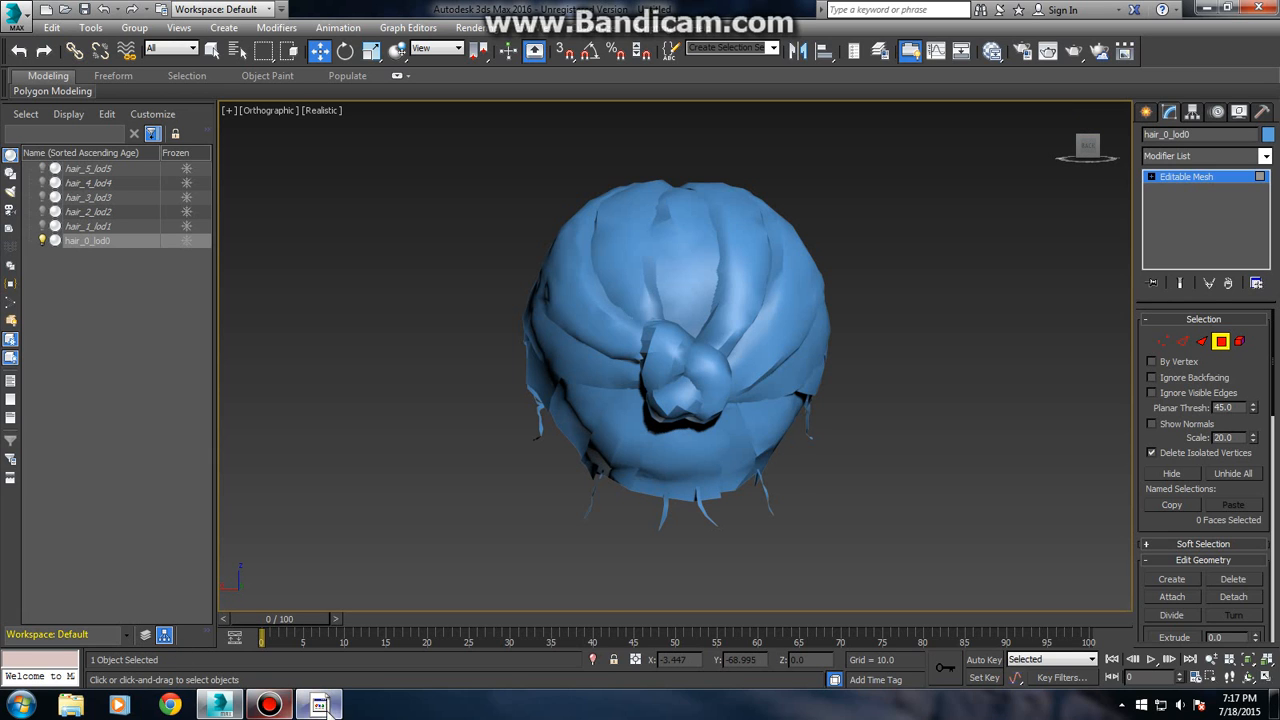
- Switch to DAI Modding Tool, open the qunarifemale skinned mesh asset mt_basa_qf_mesh, and preview its 3D mesh
click(318, 705)
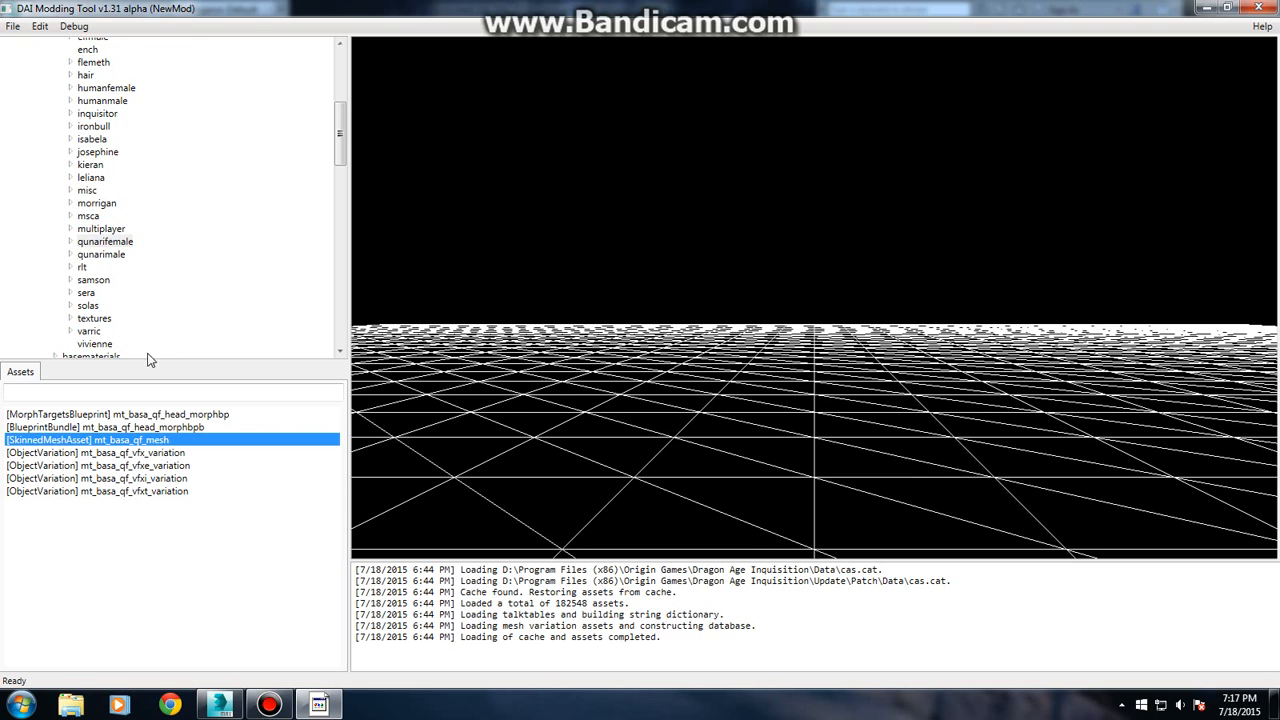
drag(340, 130, 340, 68)
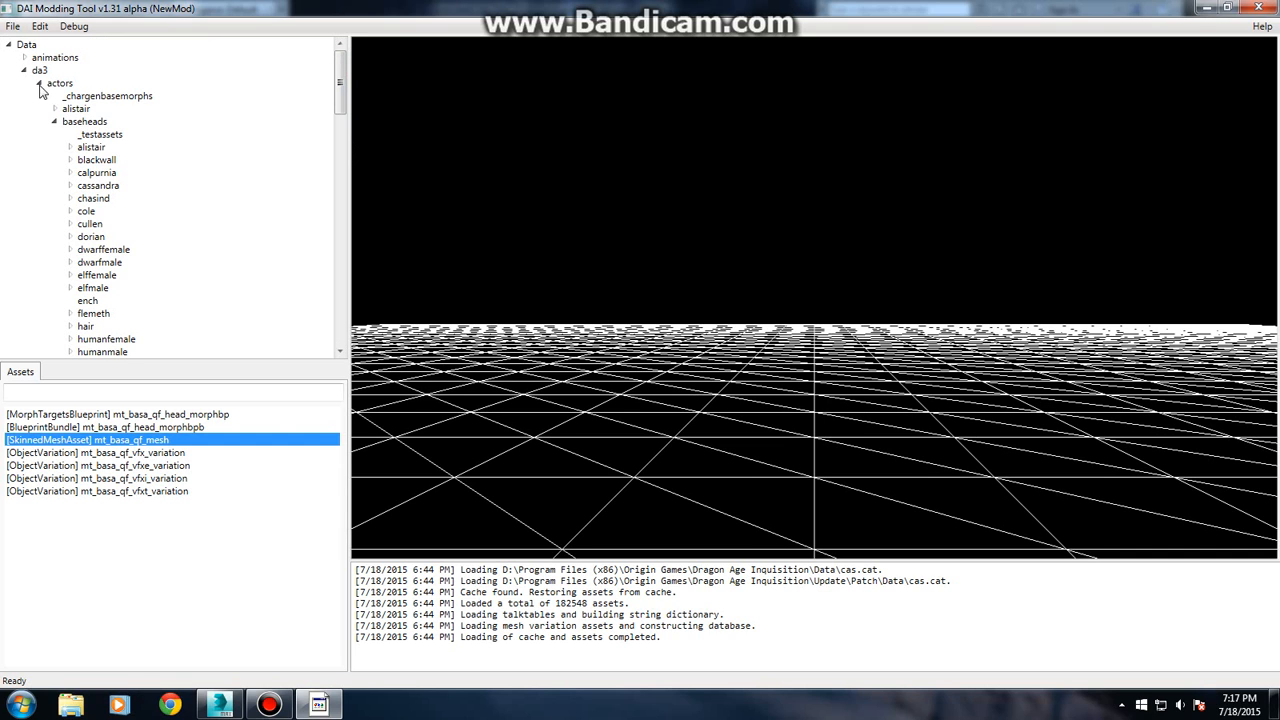
drag(340, 72, 316, 147)
click(103, 156)
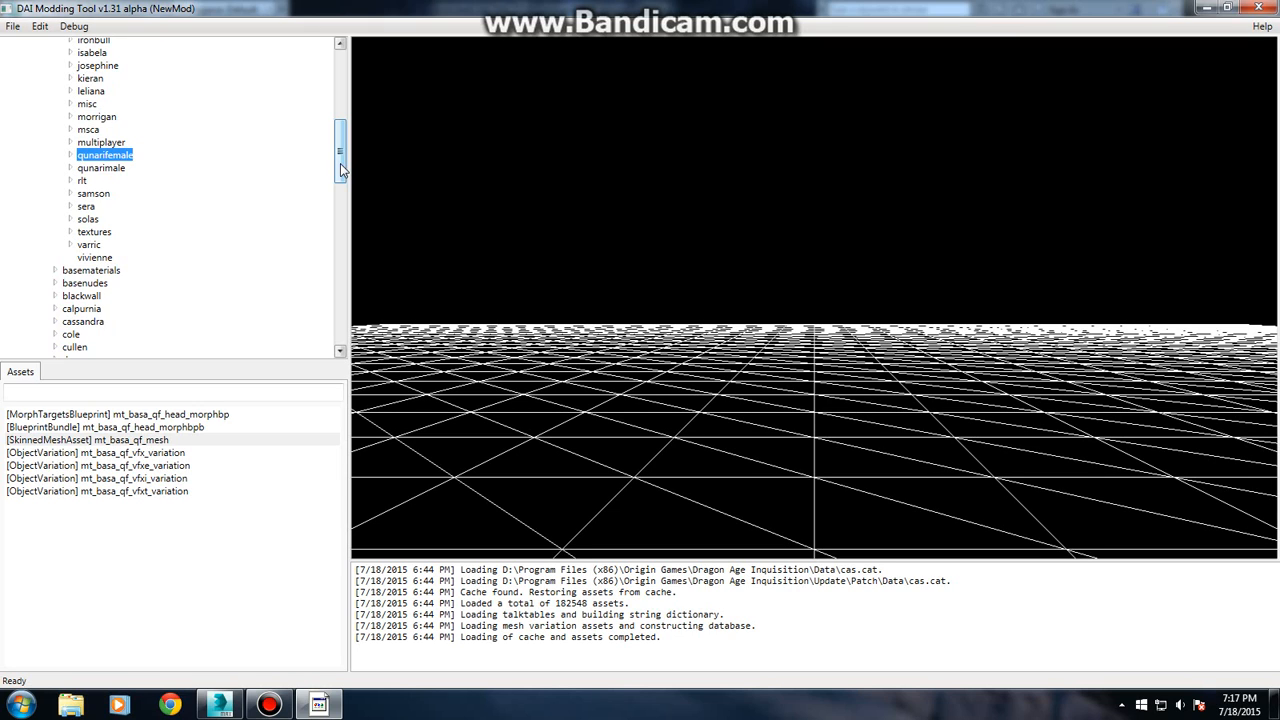
double_click(151, 444)
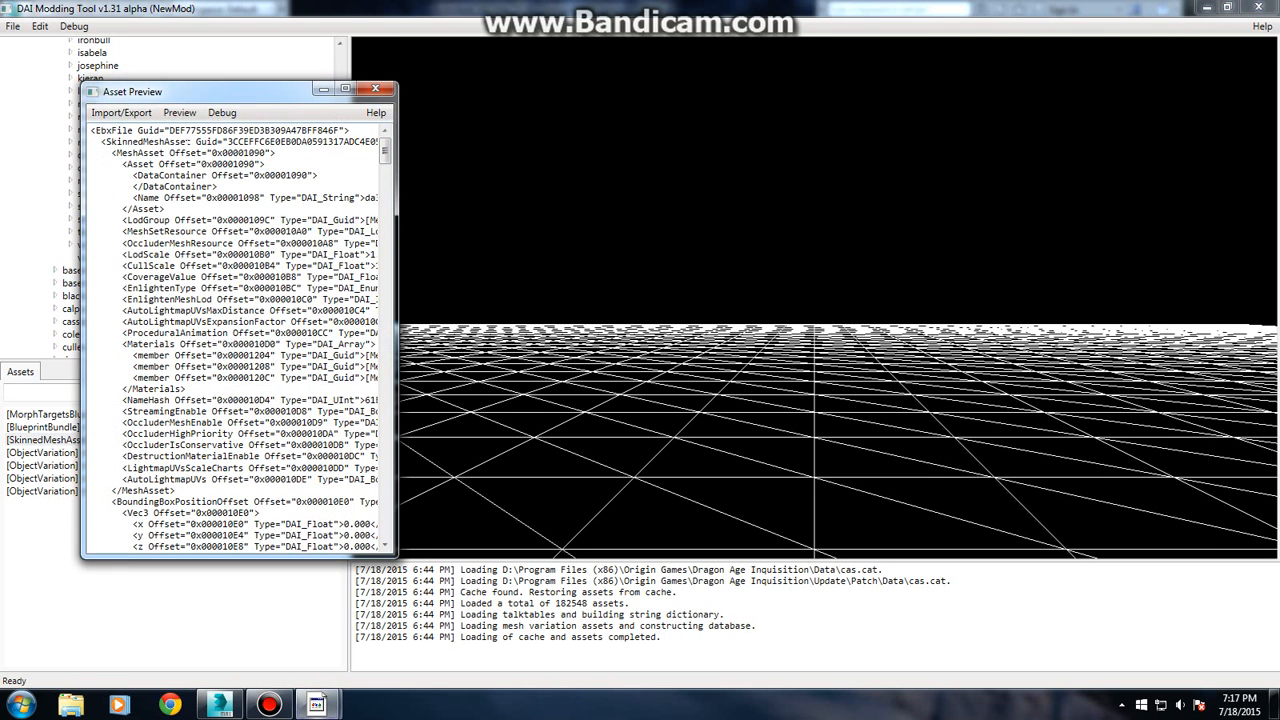
drag(230, 90, 622, 106)
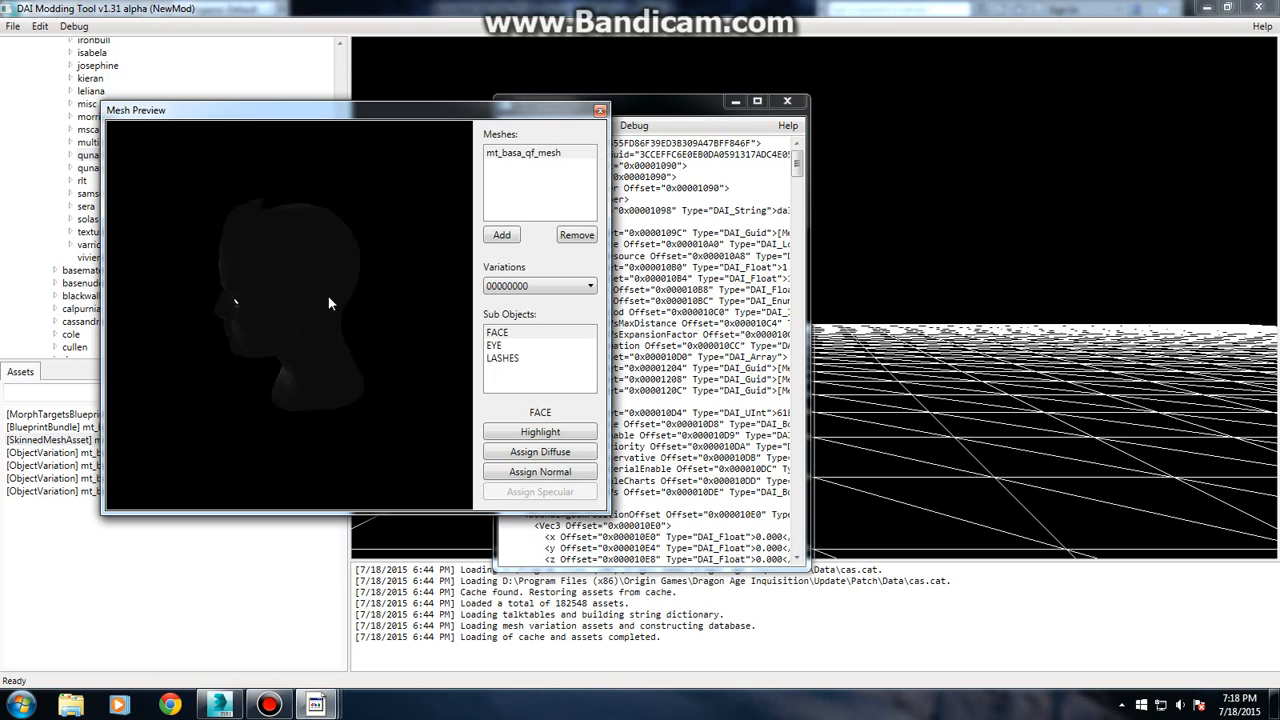
click(600, 111)
- Export the mt_basa_qf_mesh asset to the desktop as the OBJ file "qunari head 2" with a global scale of 1.000
click(533, 125)
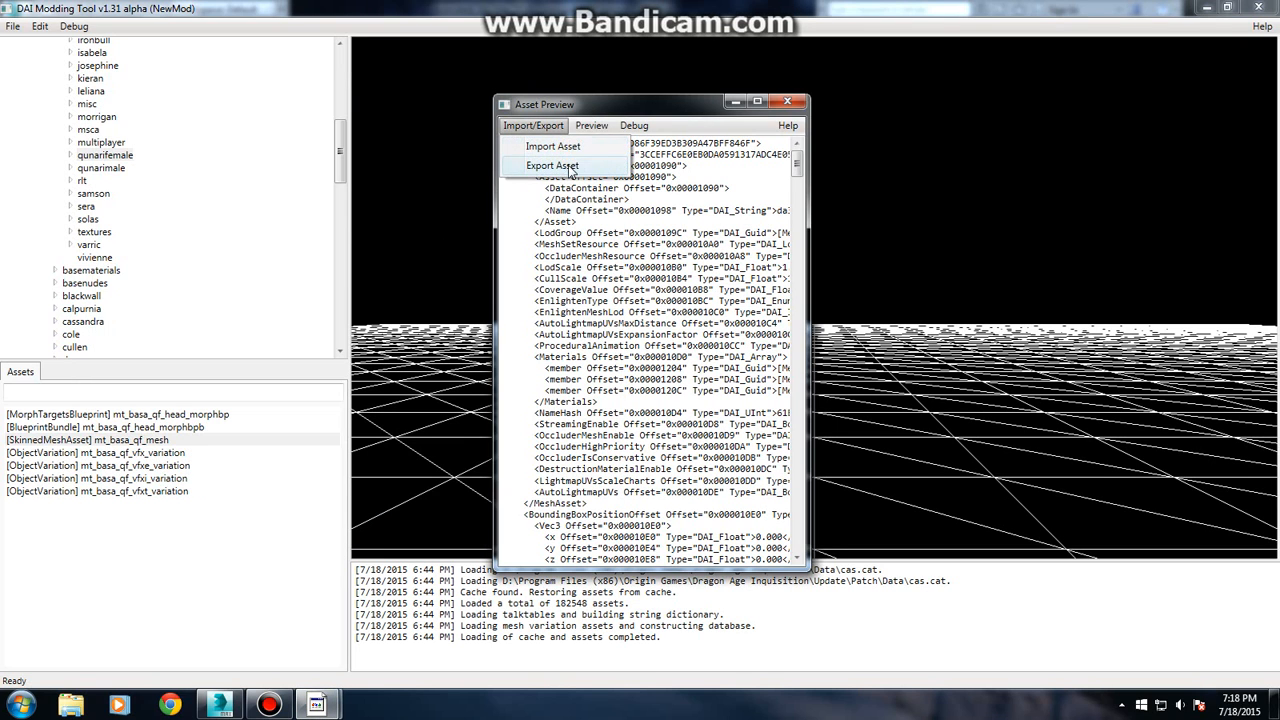
click(362, 242)
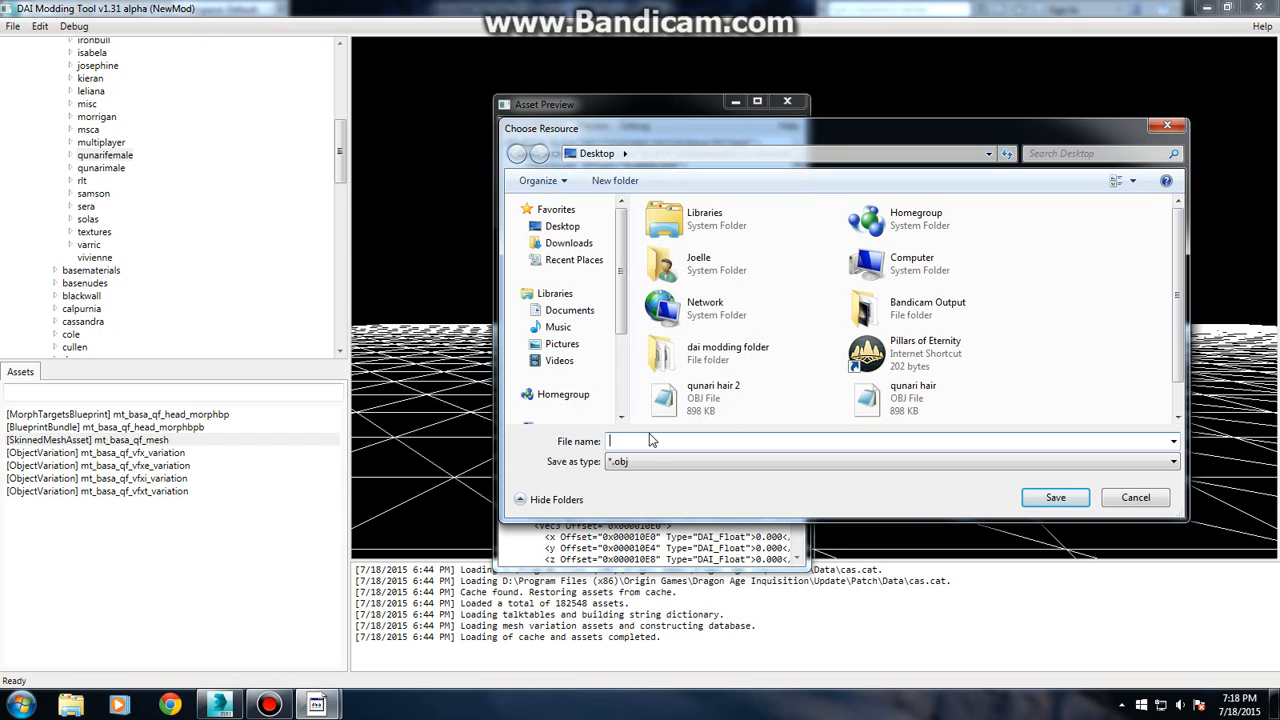
text(qunri)
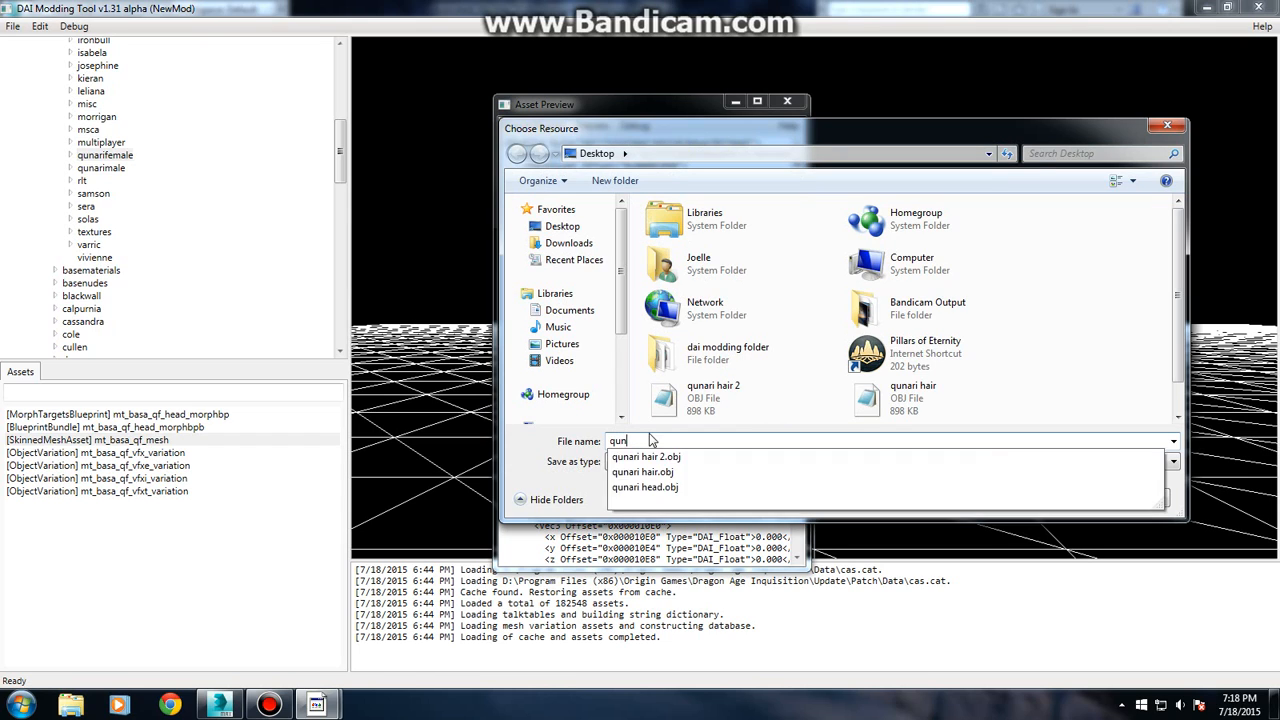
key(BackSpace)
key(BackSpace)
text(ari ha)
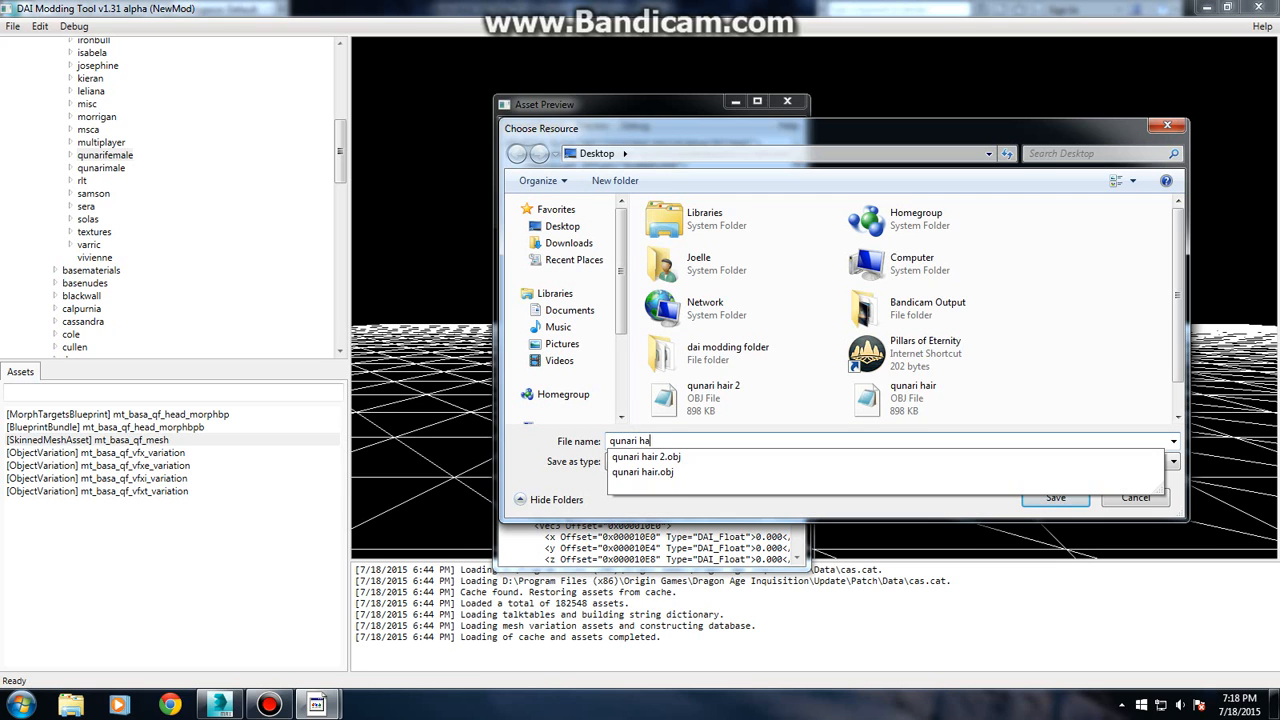
text(iead 2)
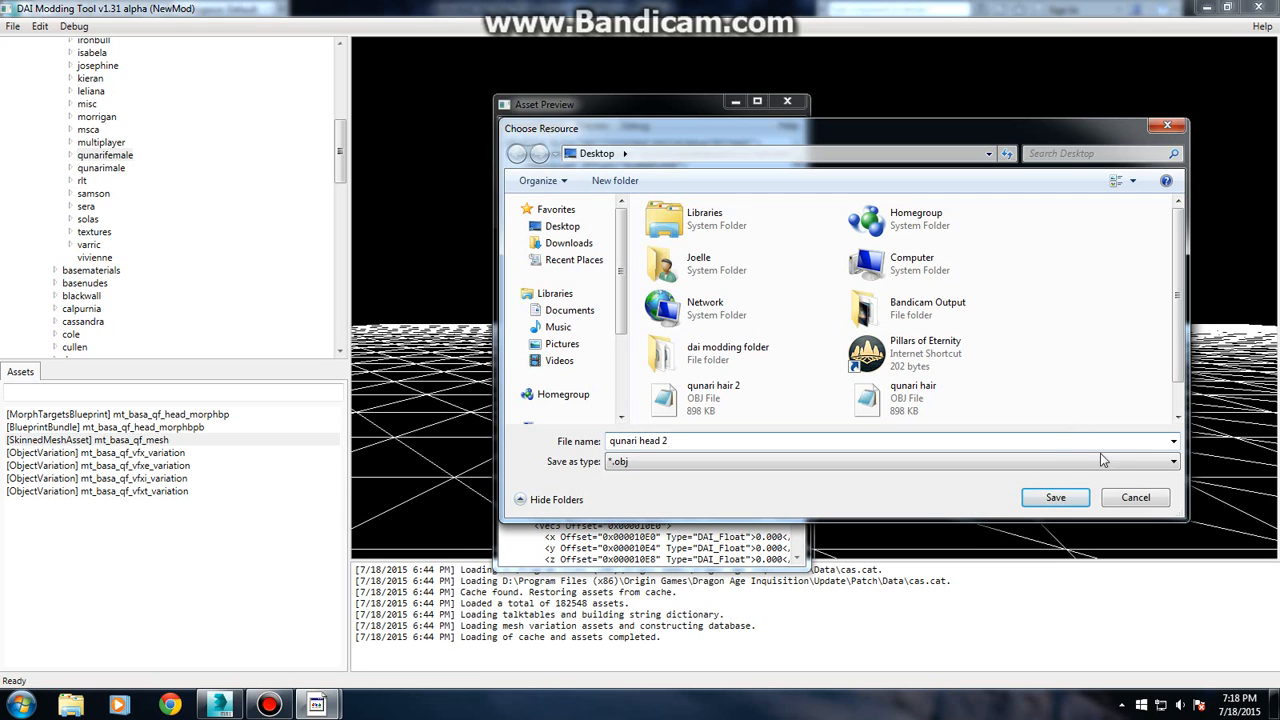
click(1056, 497)
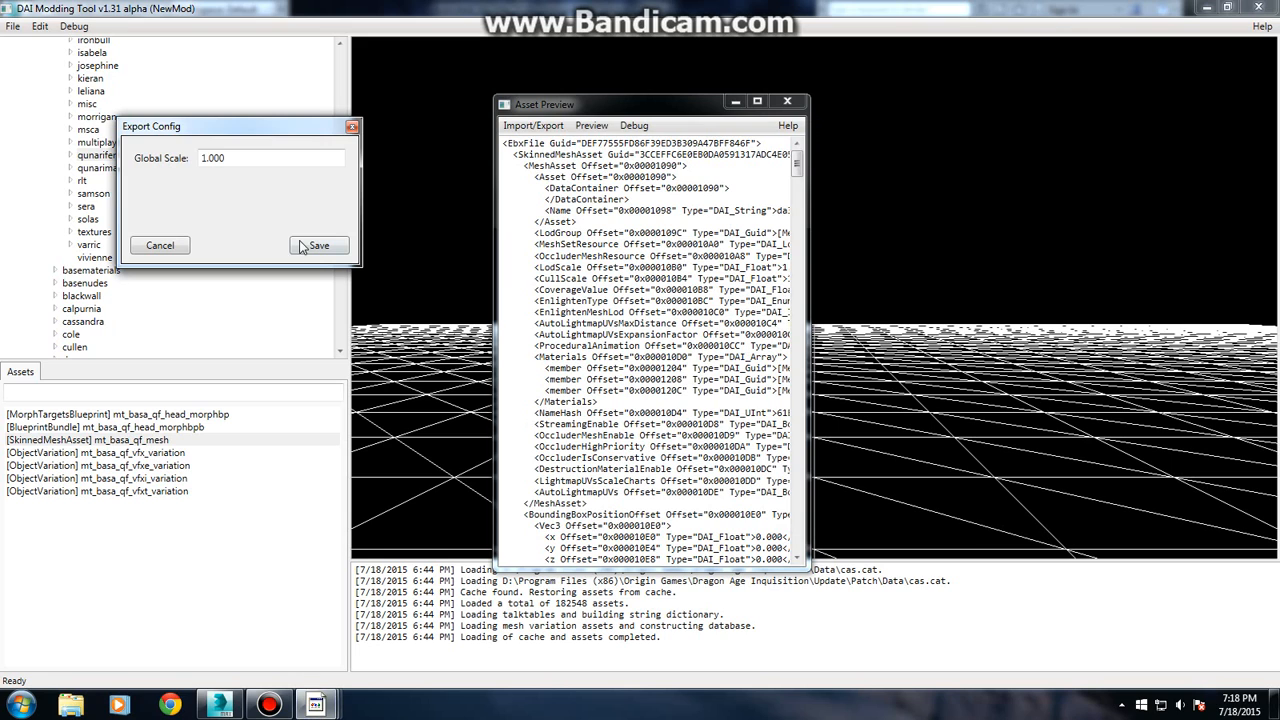
click(310, 246)
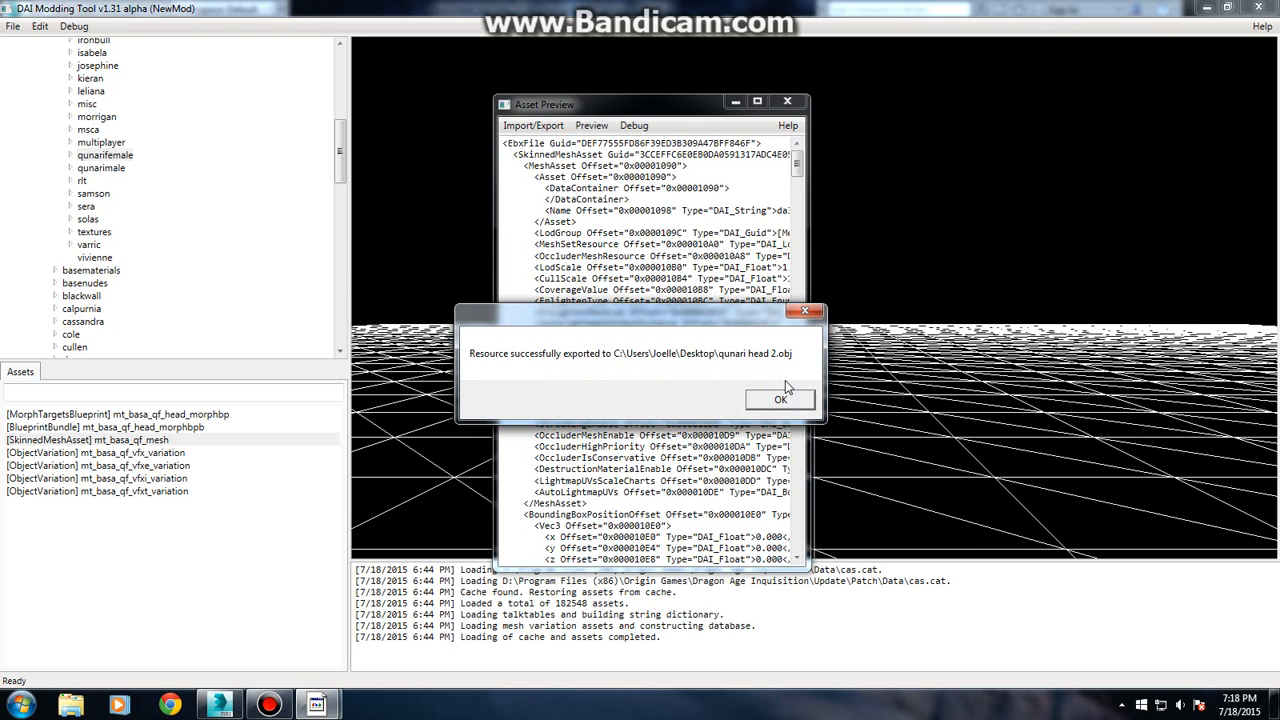
click(789, 398)
click(788, 101)
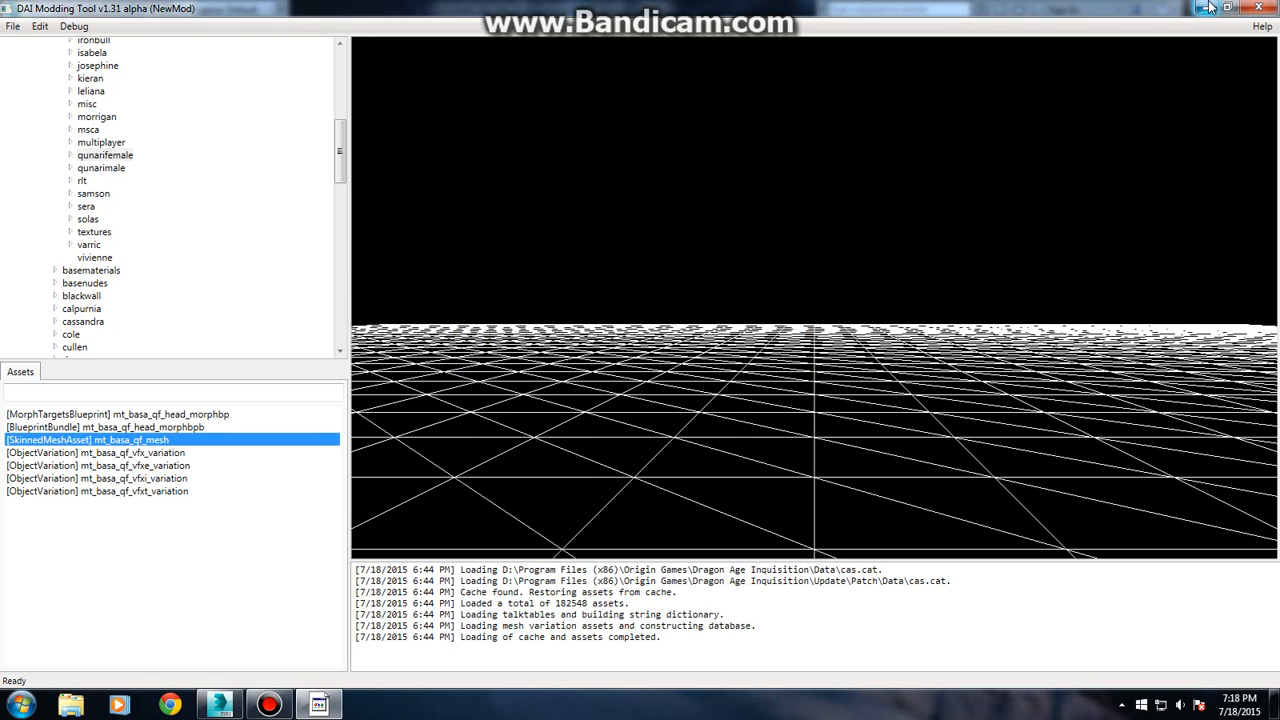
- Return to 3ds Max and import the desktop file "qunari head" as a single mesh
click(1207, 7)
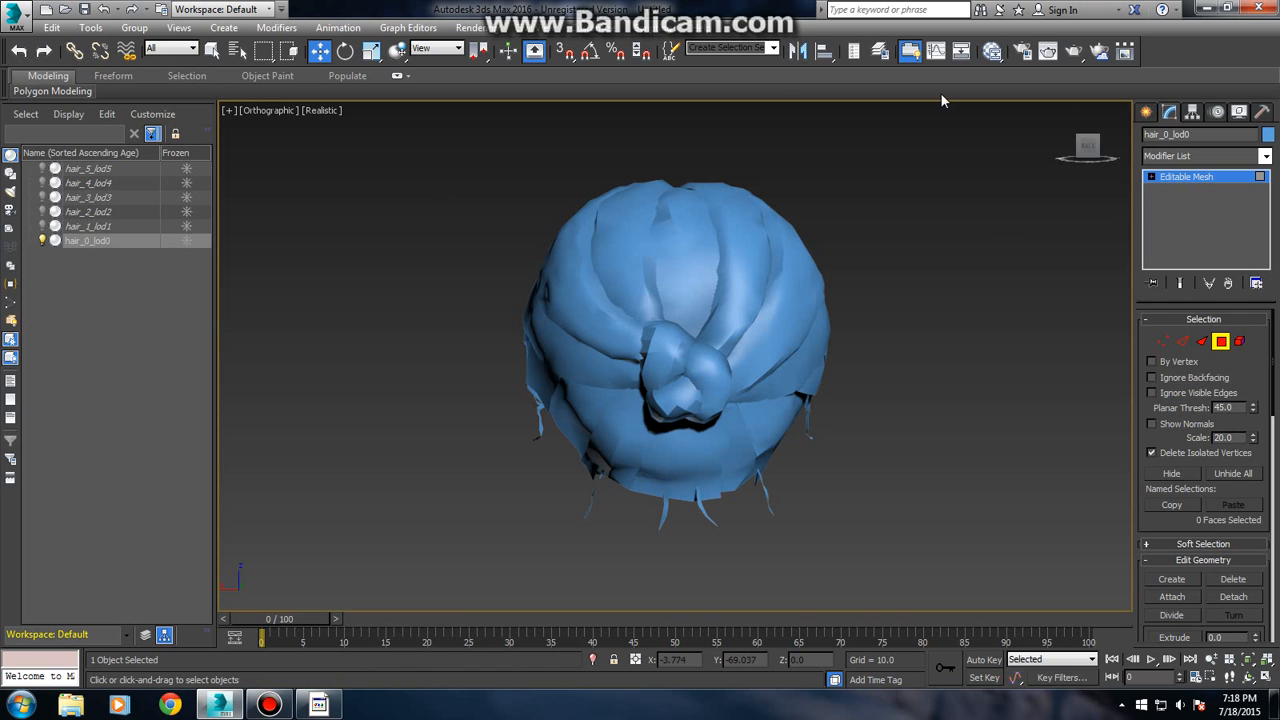
click(12, 20)
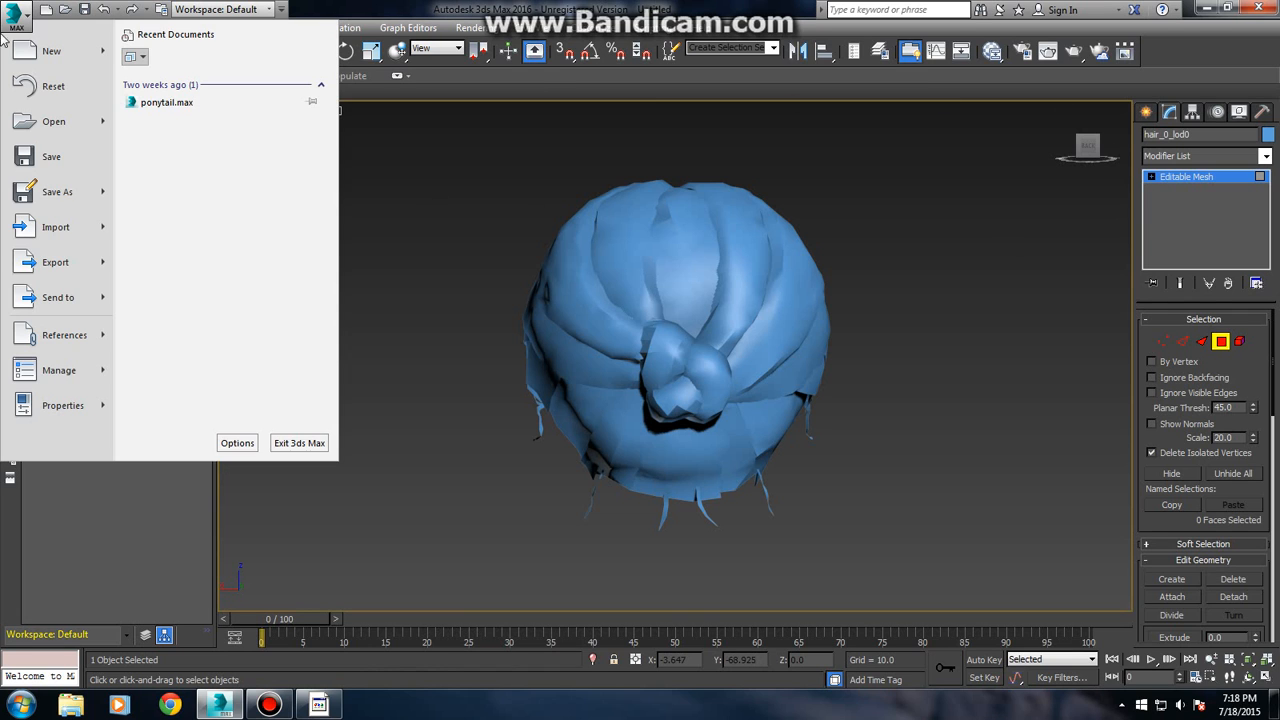
click(58, 226)
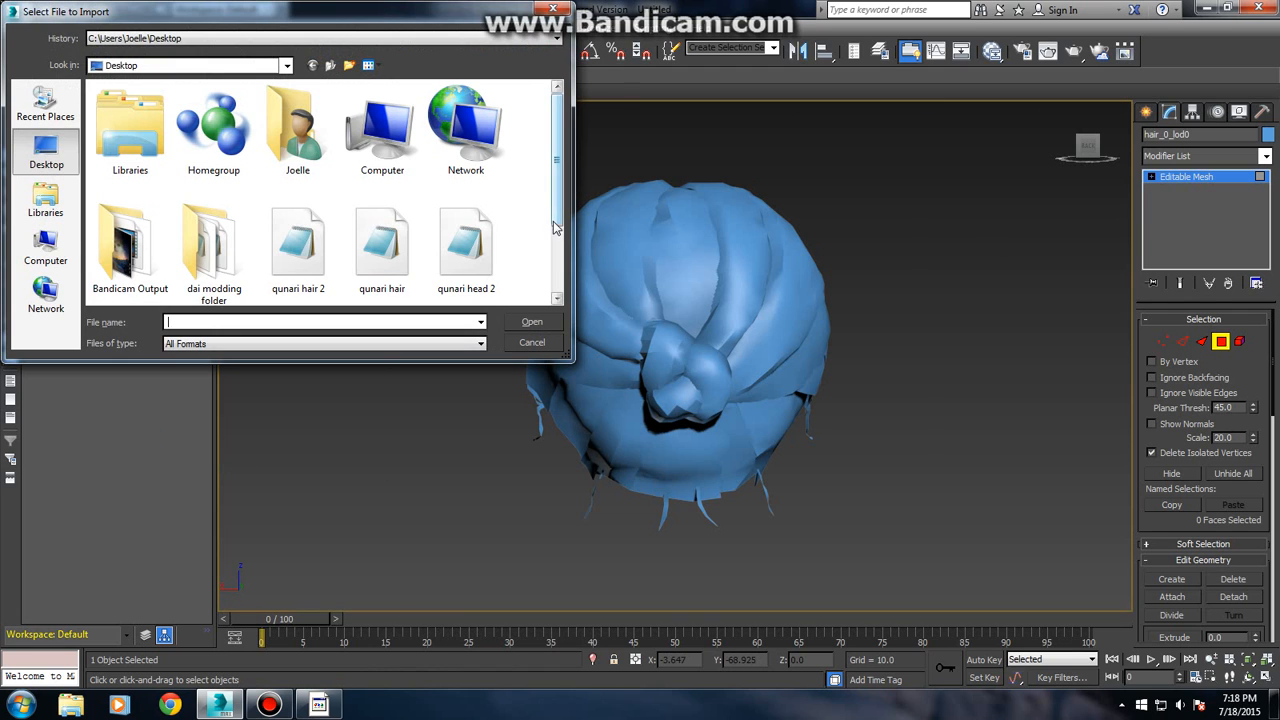
scroll(320, 250, down, 2)
double_click(130, 255)
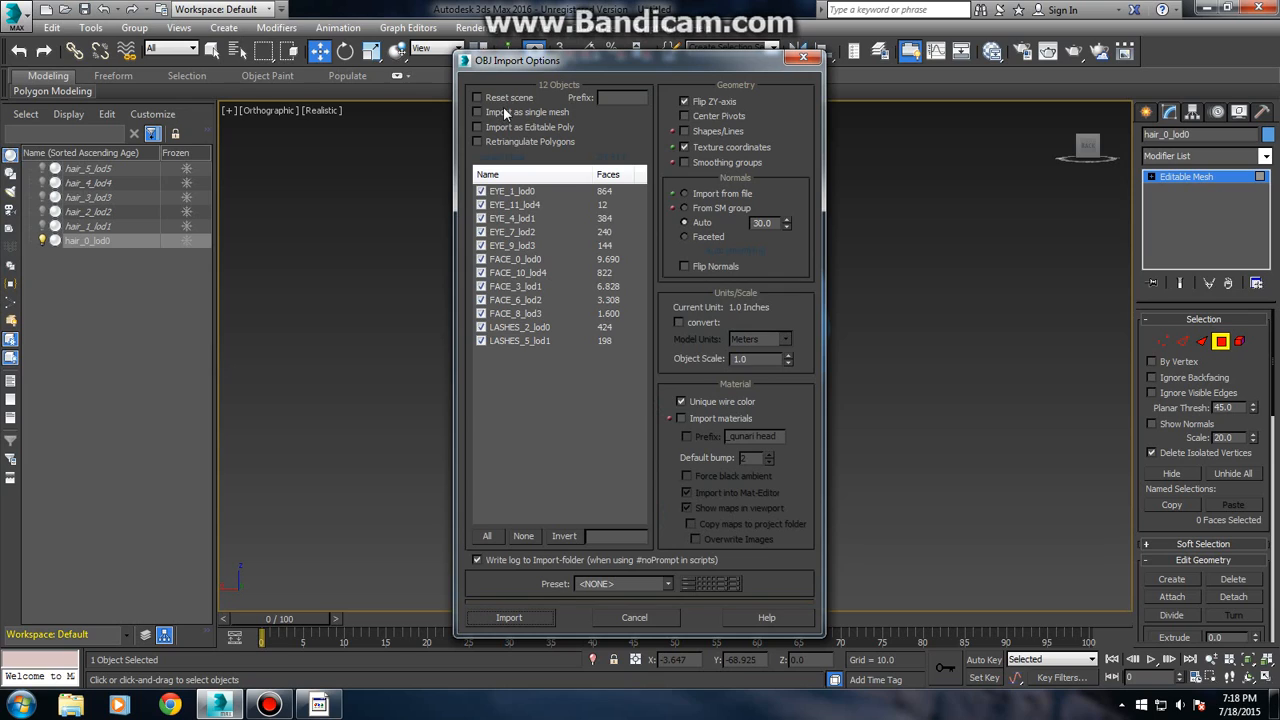
click(502, 112)
click(530, 620)
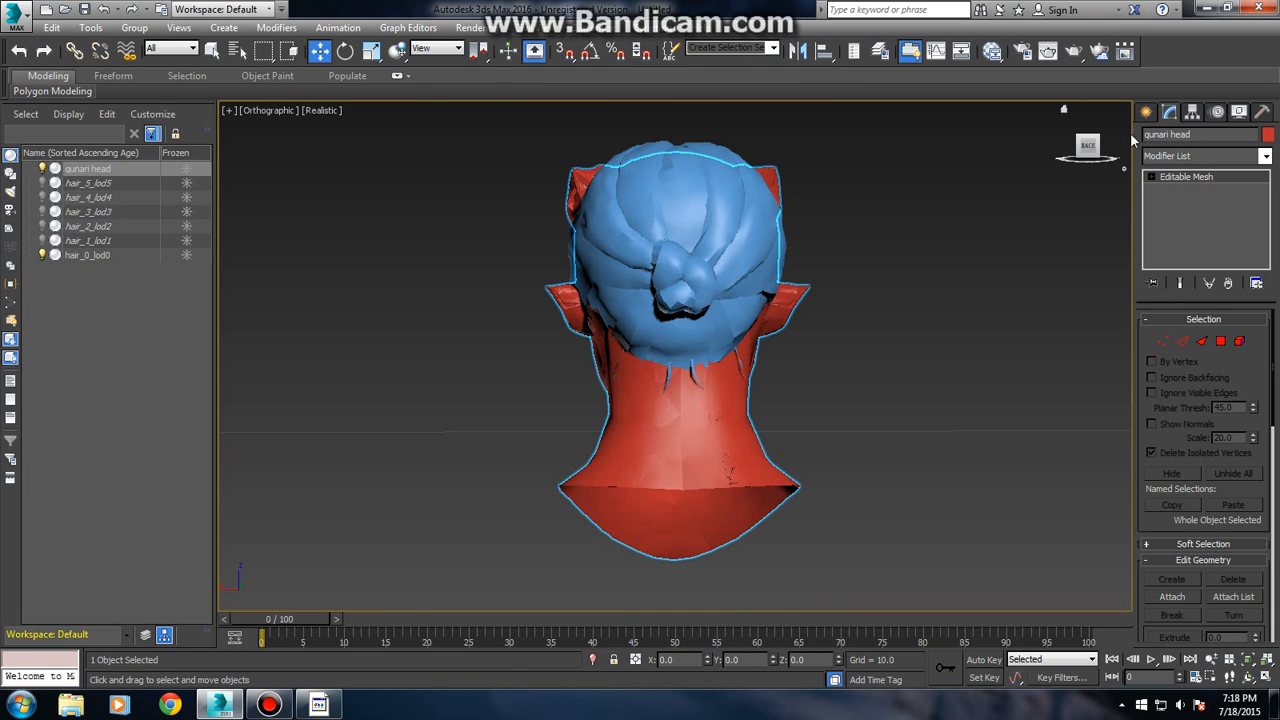
- Check the hair on the head from front and back, and set the hair_0_lod0 mesh to vertex editing with nothing selected
drag(1090, 147, 1175, 154)
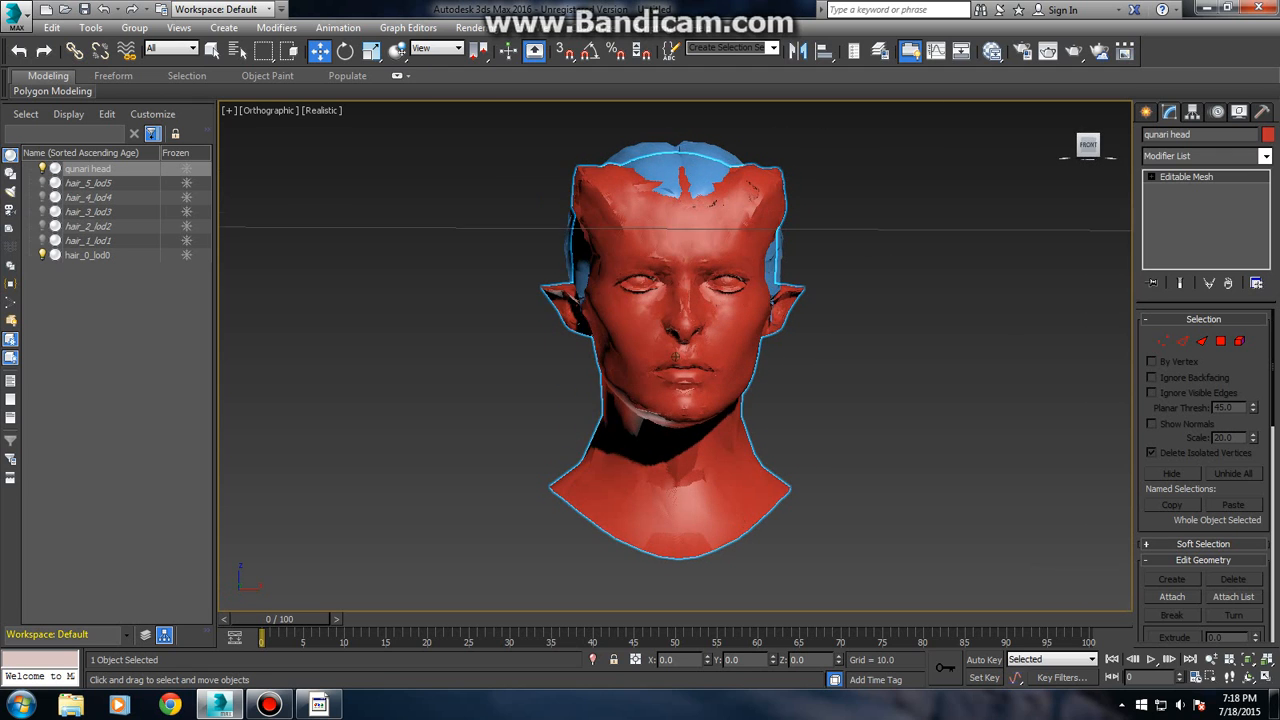
click(1019, 223)
drag(1086, 150, 1031, 191)
click(90, 169)
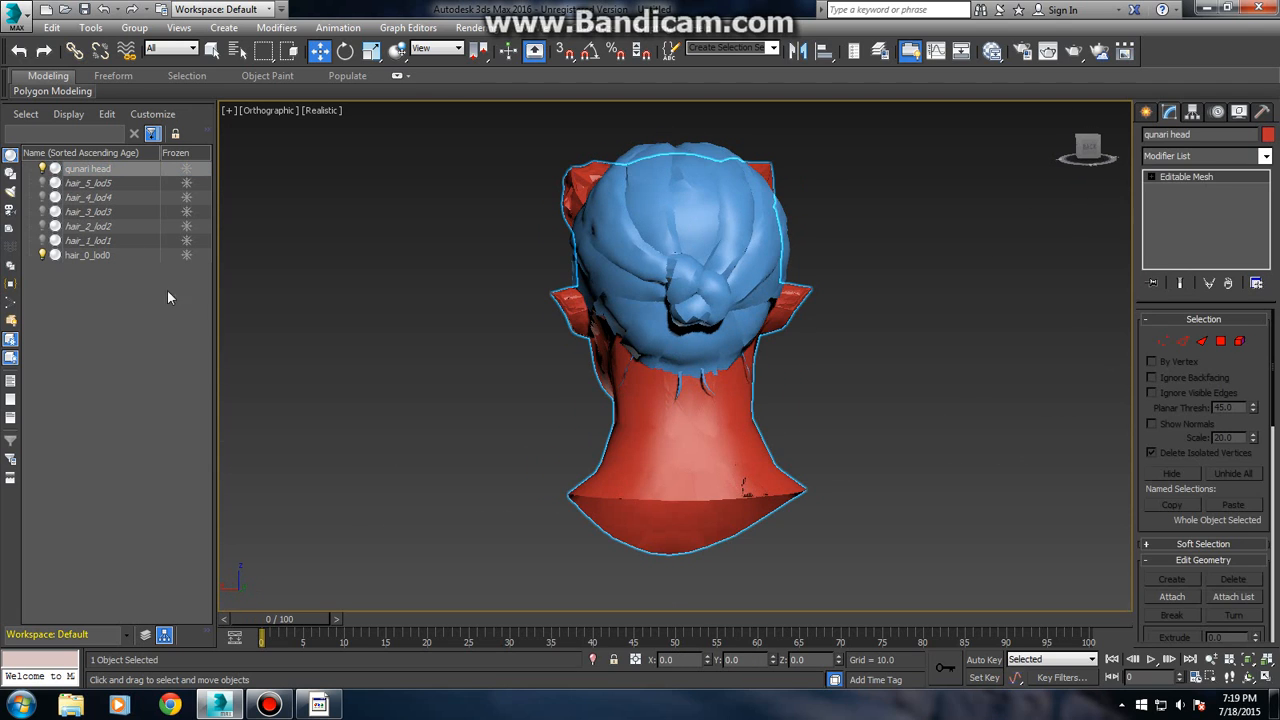
click(1116, 346)
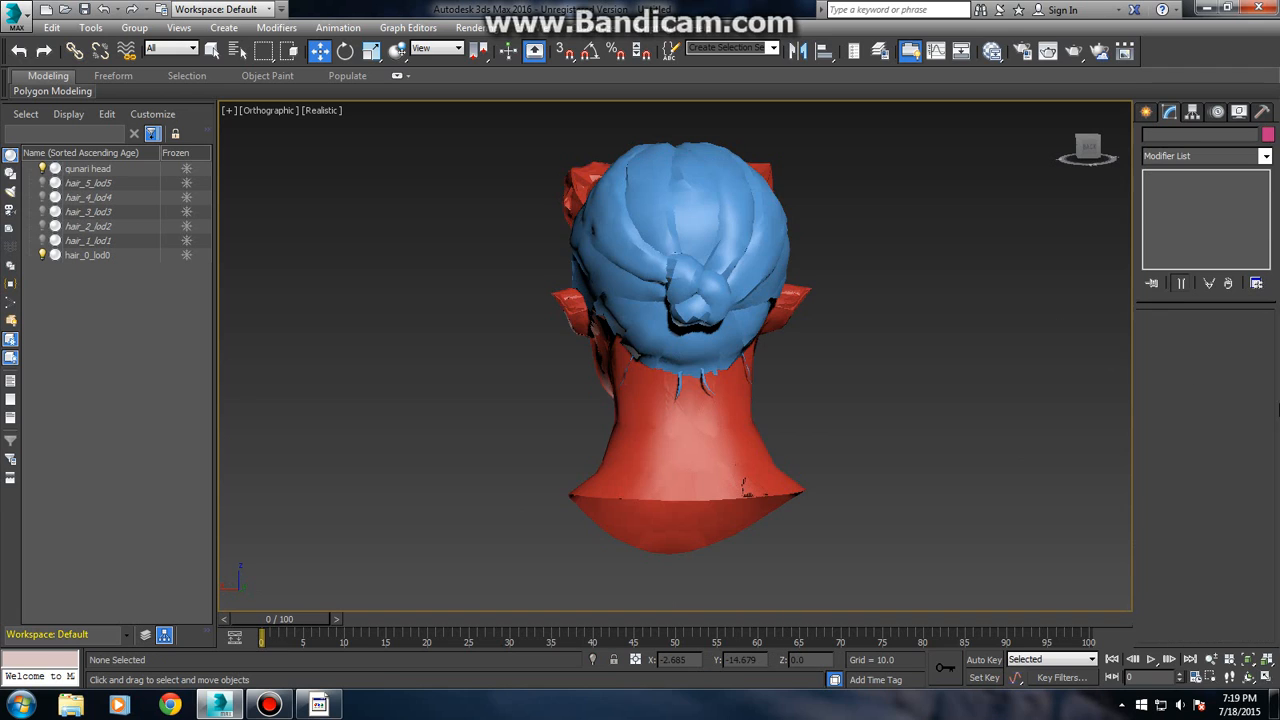
click(608, 259)
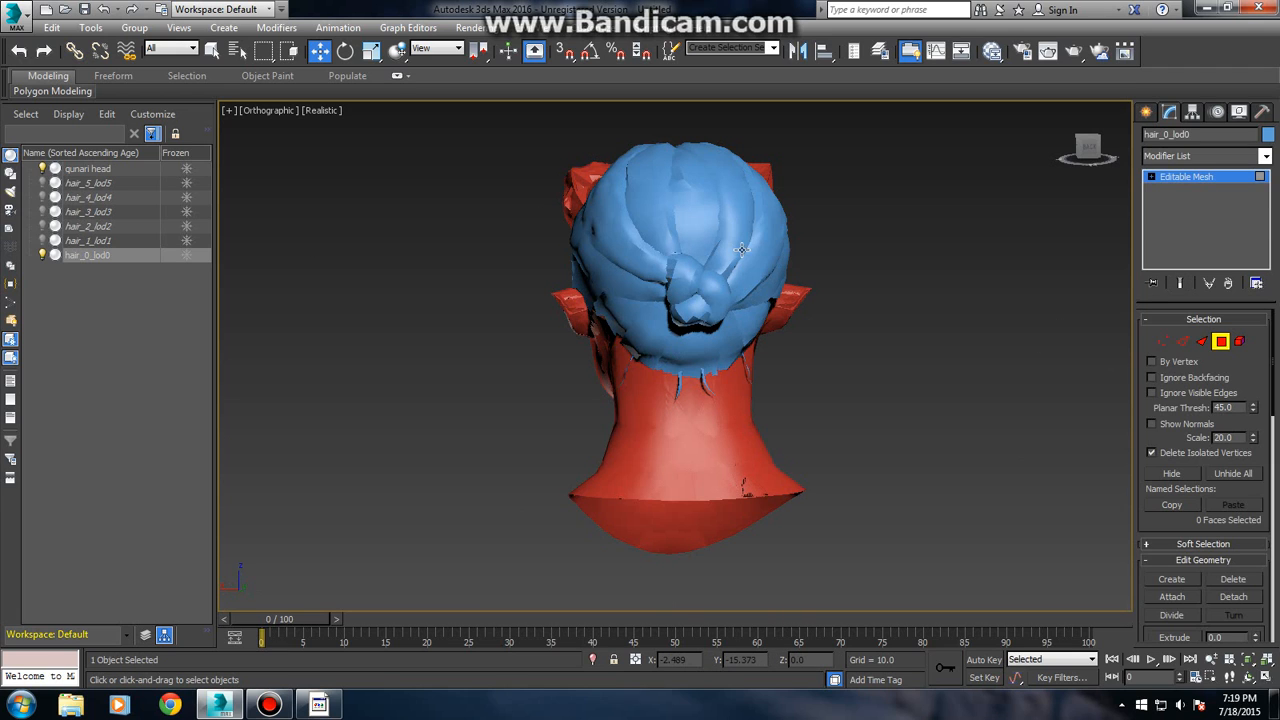
click(1170, 350)
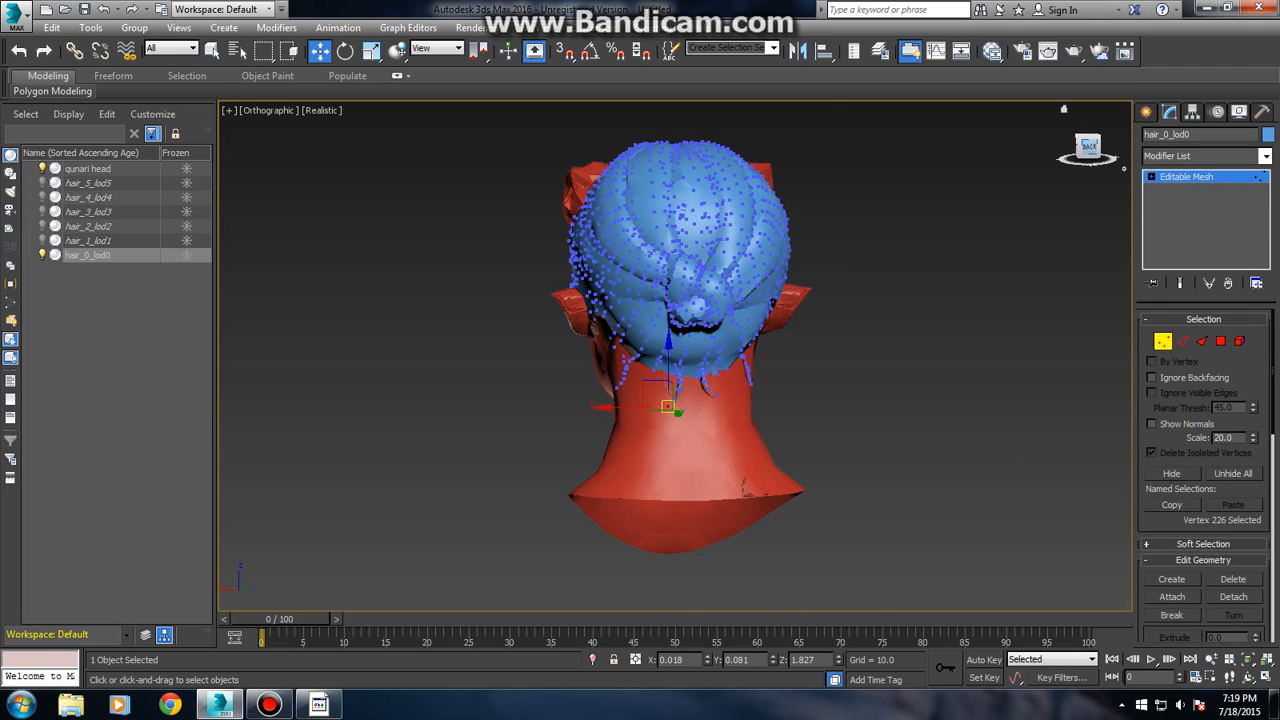
mouse_move(1087, 152)
mouse_down()
mouse_move(1101, 152)
mouse_move(1086, 150)
mouse_up()
scroll(698, 335, up, 3)
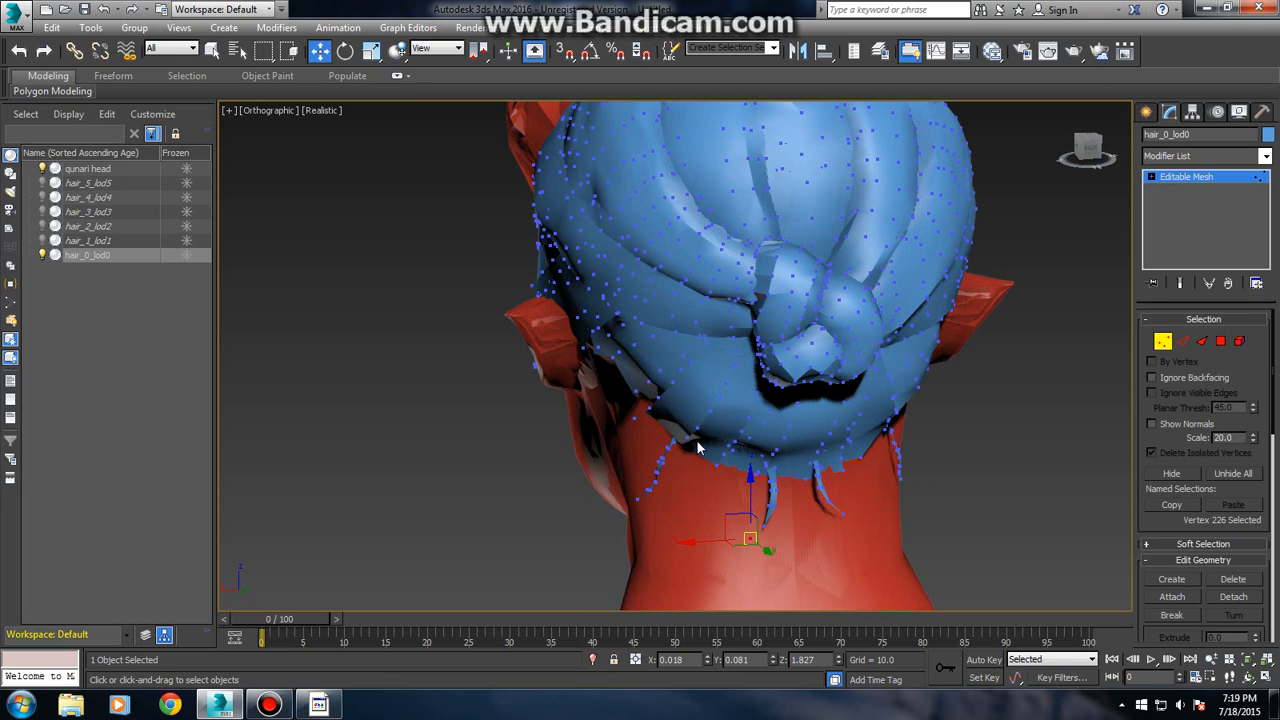
click(1047, 377)
click(1083, 150)
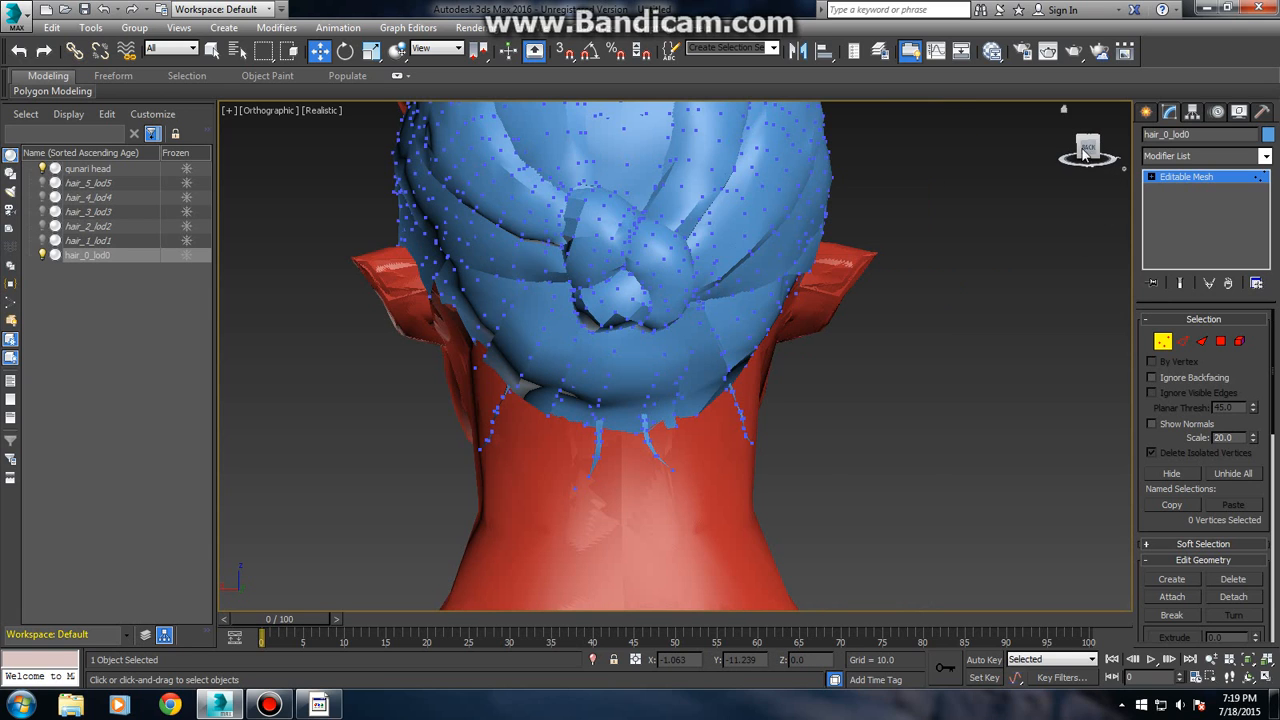
- Try to lengthen the hair by moving two single vertices at its lower back edge down past the neck
drag(726, 365, 717, 624)
scroll(699, 594, down, 4)
scroll(701, 621, up, 1)
scroll(683, 630, down, 2)
scroll(681, 680, up, 2)
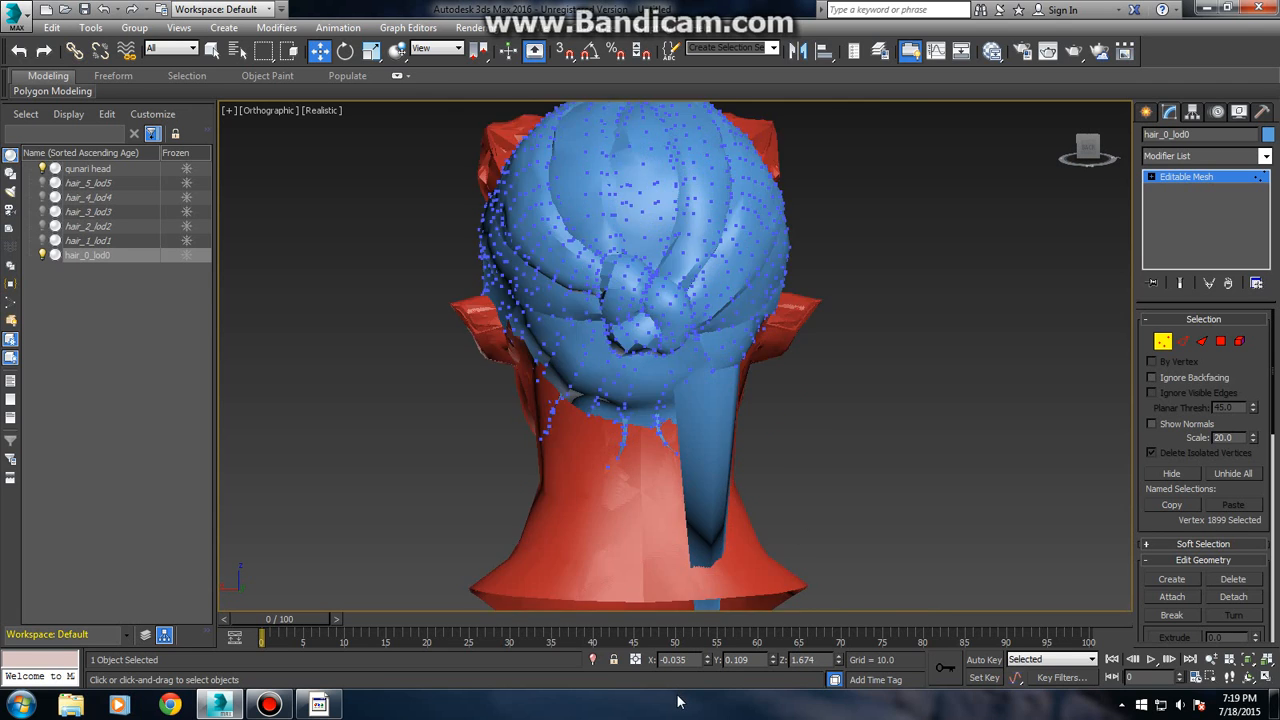
scroll(680, 680, down, 6)
scroll(673, 595, up, 7)
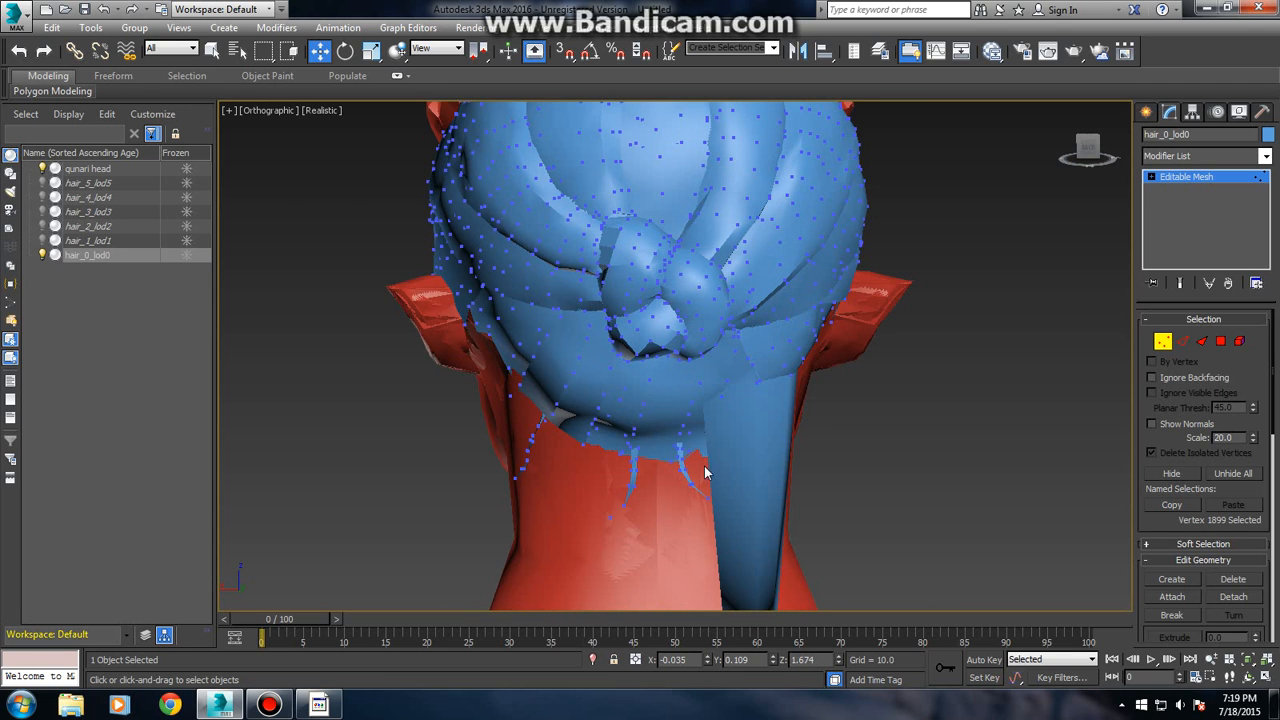
drag(688, 416, 731, 700)
click(891, 556)
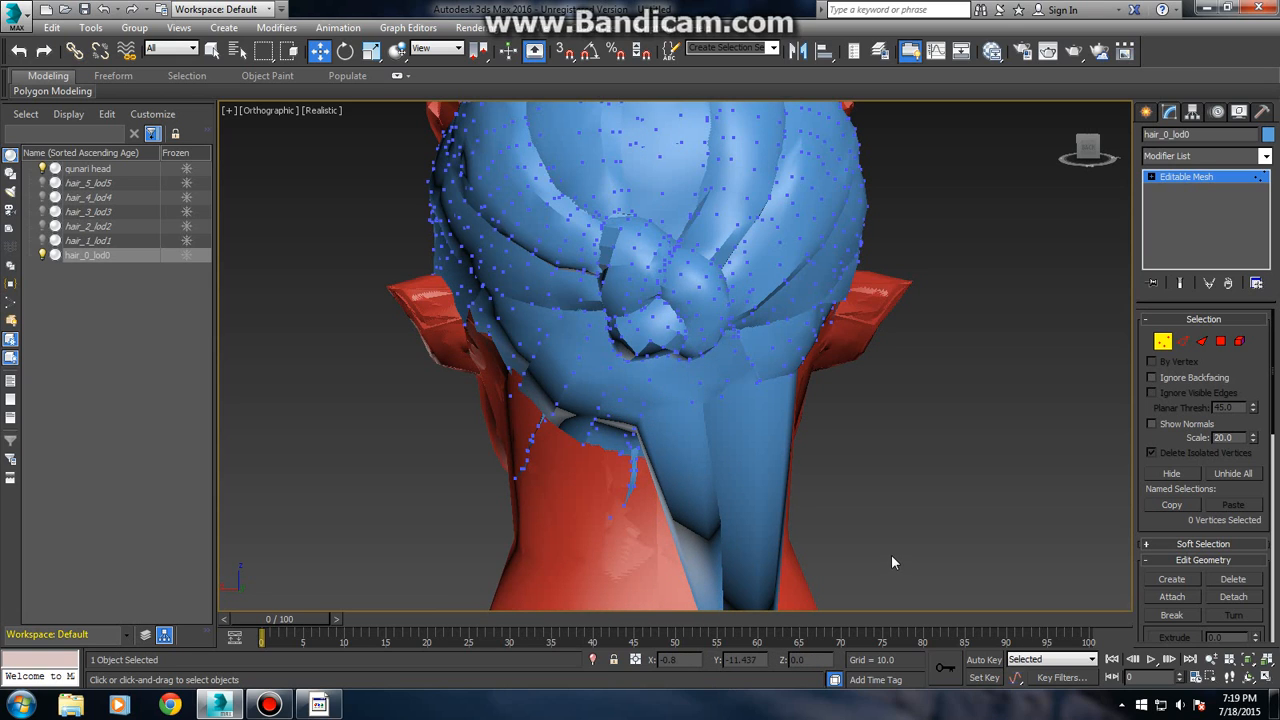
- Undo both vertex moves at the lower back edge of the hair
key(ctrl+z)
key(ctrl+z)
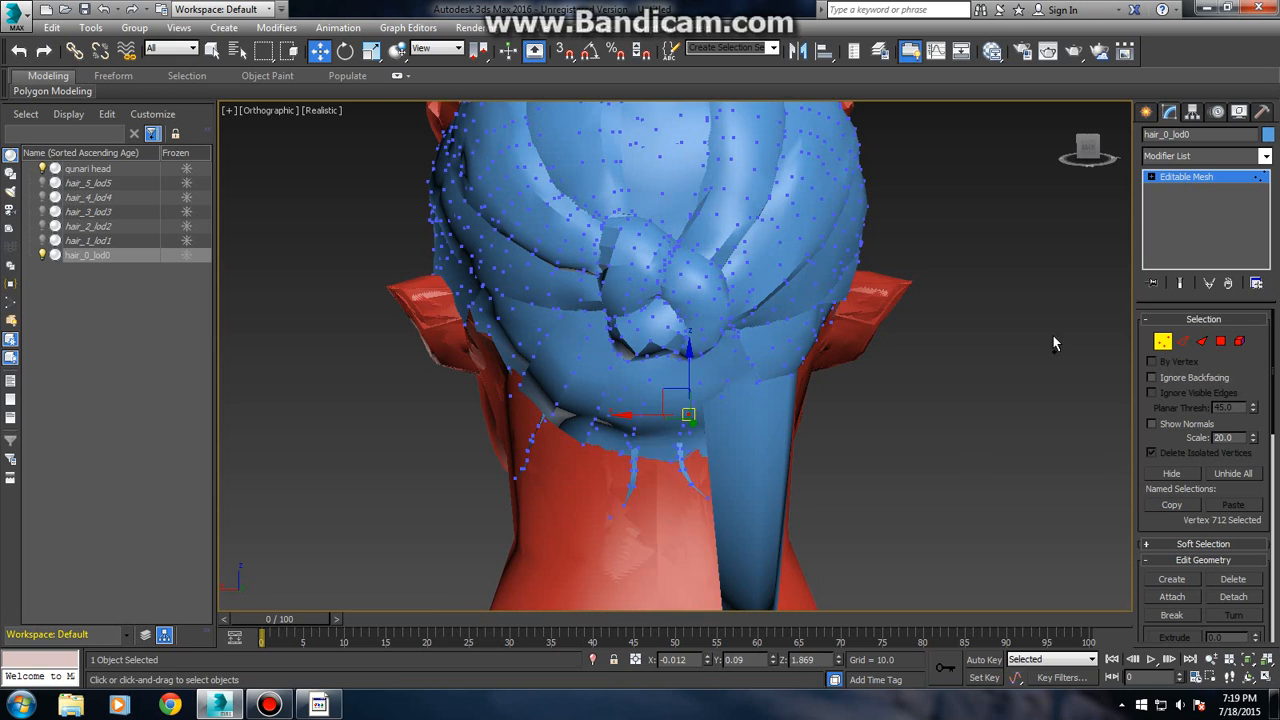
key(ctrl+z)
key(ctrl+z)
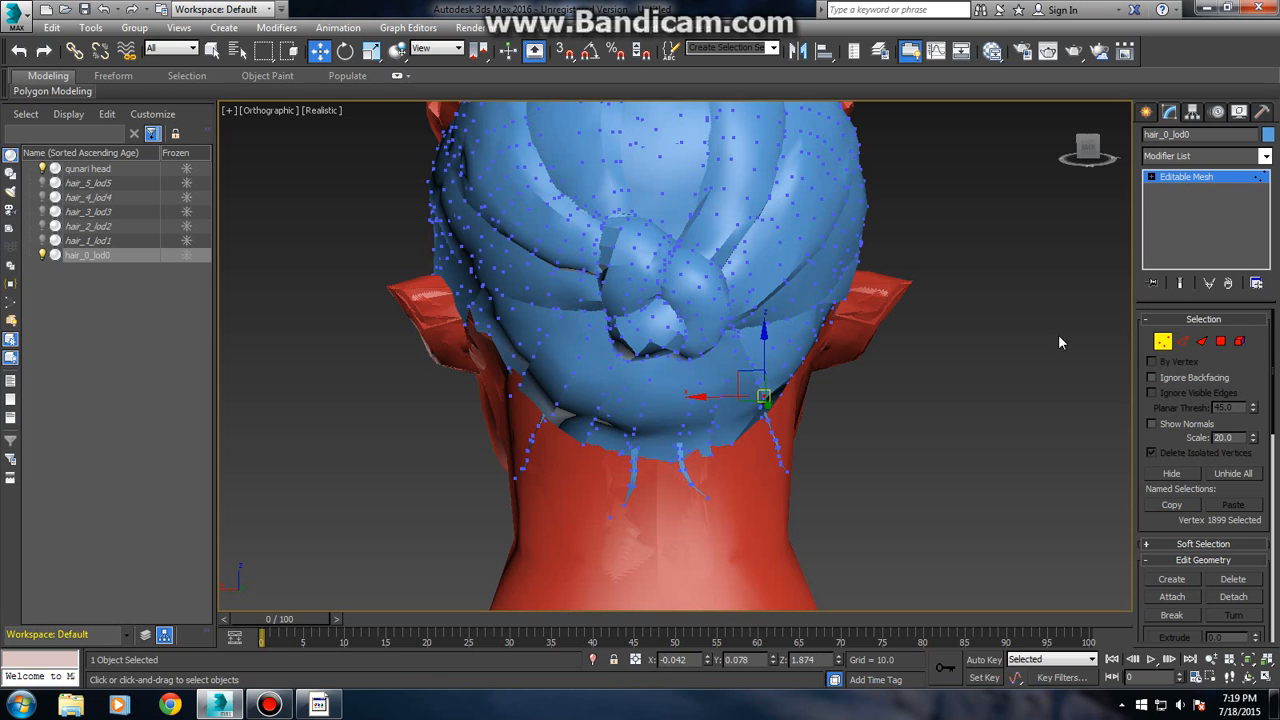
- Select the polygons along the hair's lower back edge and move them straight down to the base of the neck
click(1220, 343)
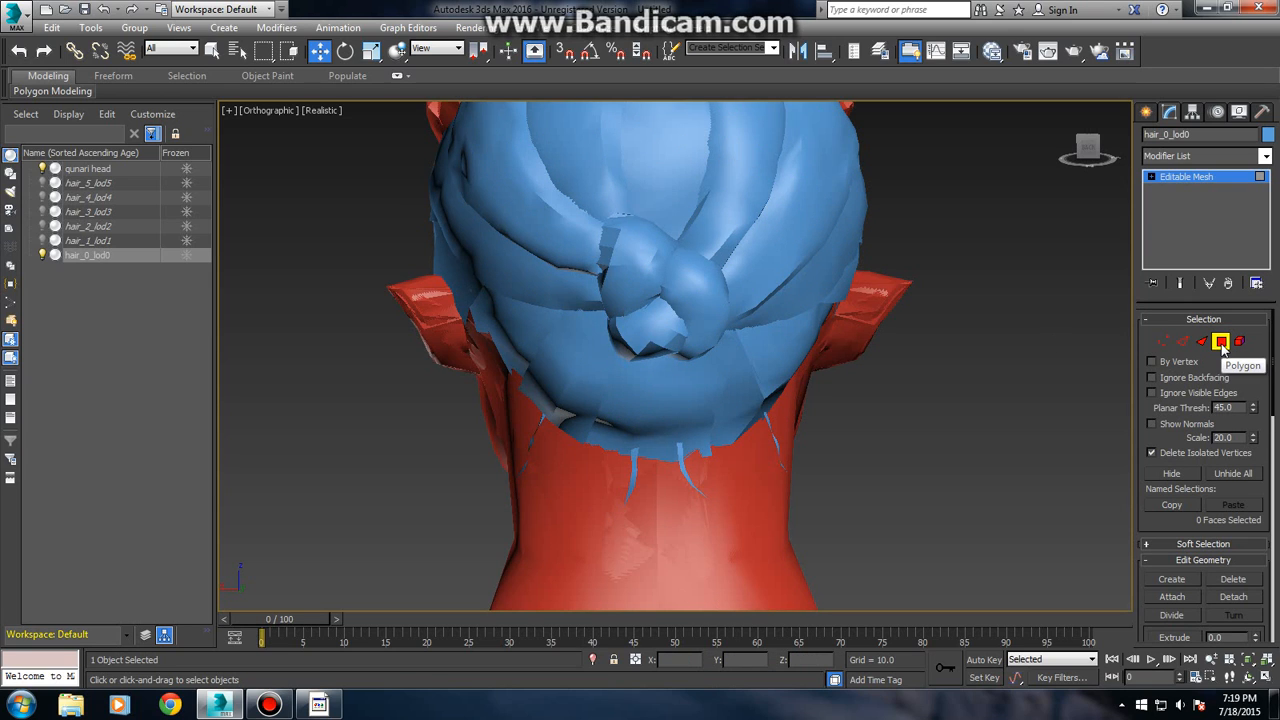
scroll(660, 450, down, 6)
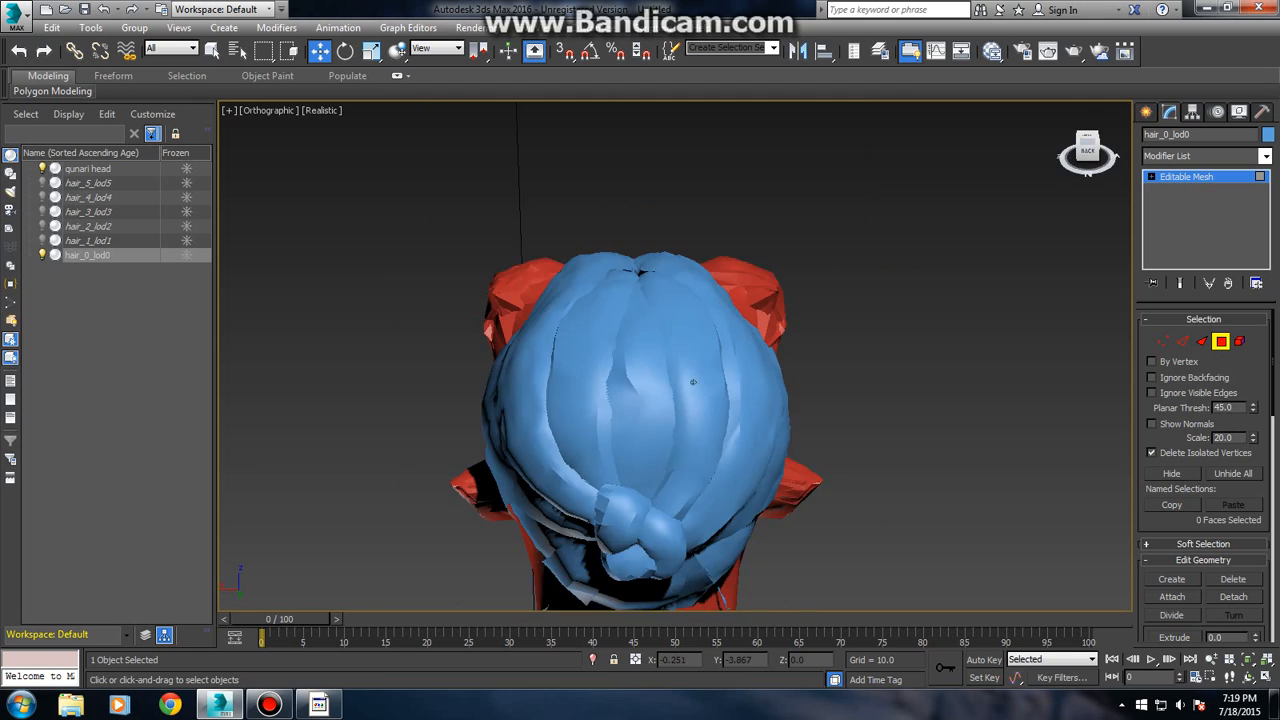
scroll(615, 500, up, 5)
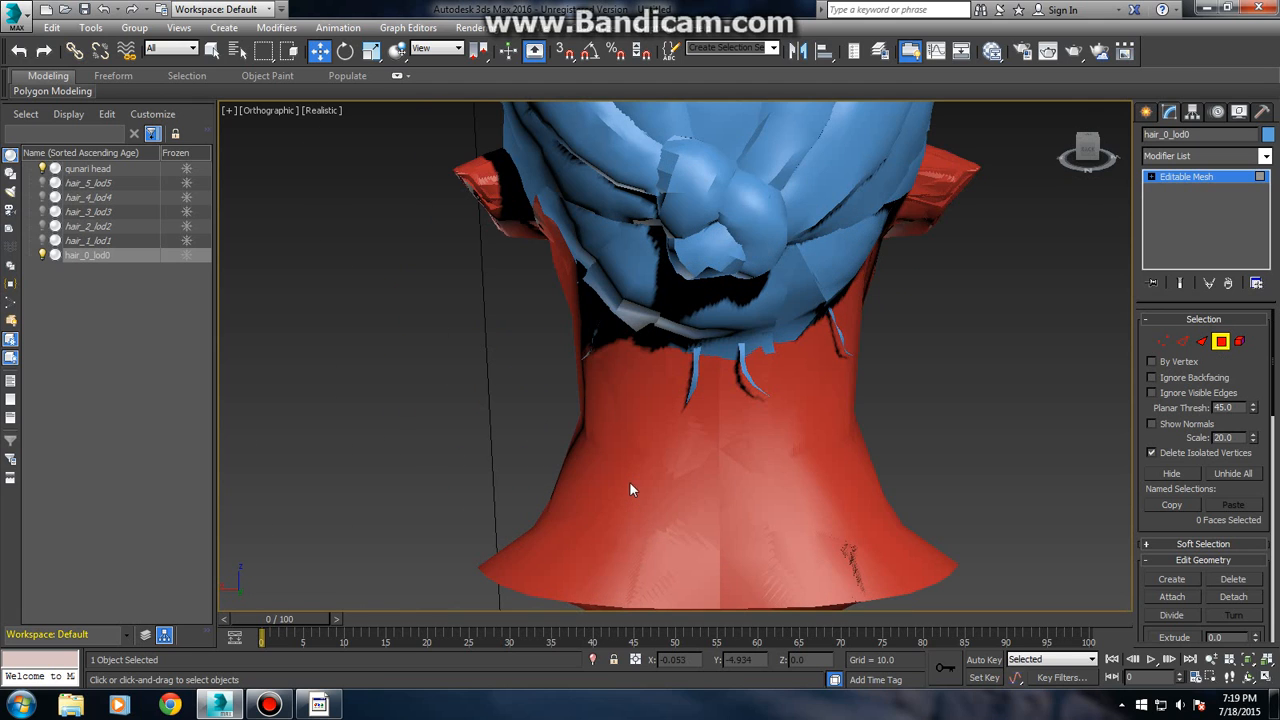
drag(635, 314, 545, 281)
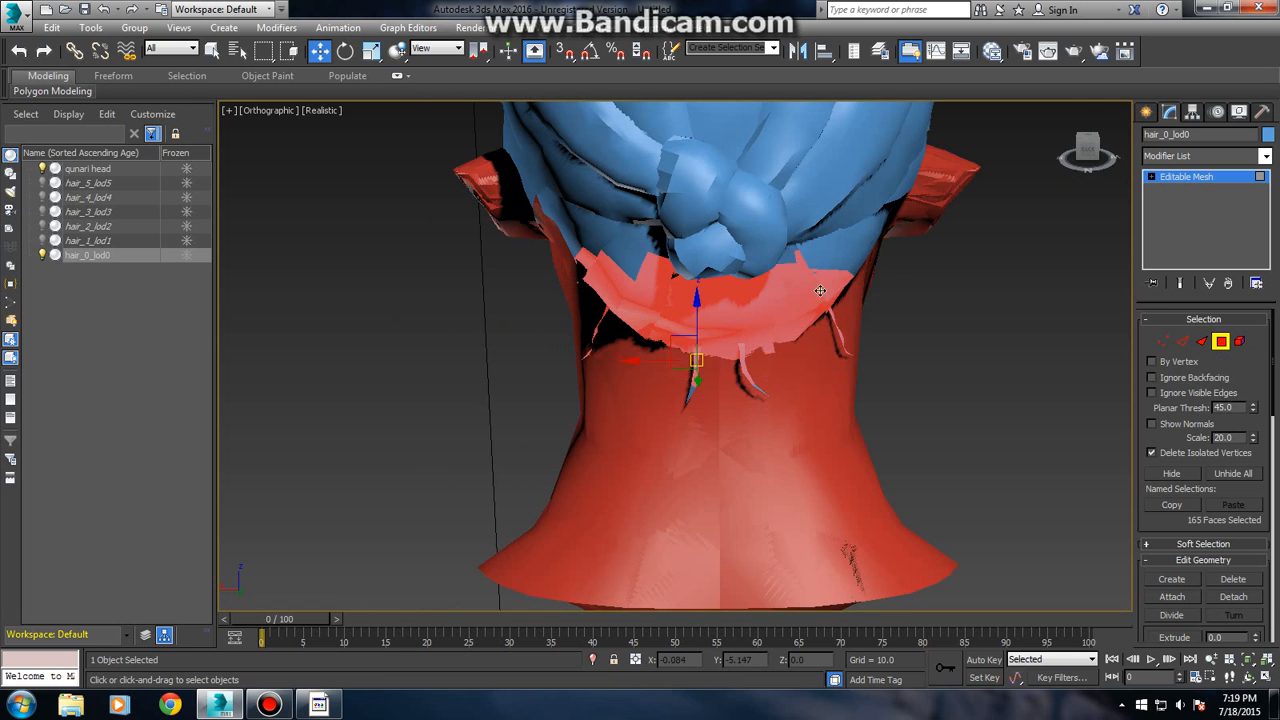
mouse_move(1083, 150)
mouse_down()
mouse_move(1108, 152)
mouse_move(1044, 136)
mouse_move(1060, 146)
mouse_move(1078, 132)
mouse_up()
scroll(840, 154, down, 3)
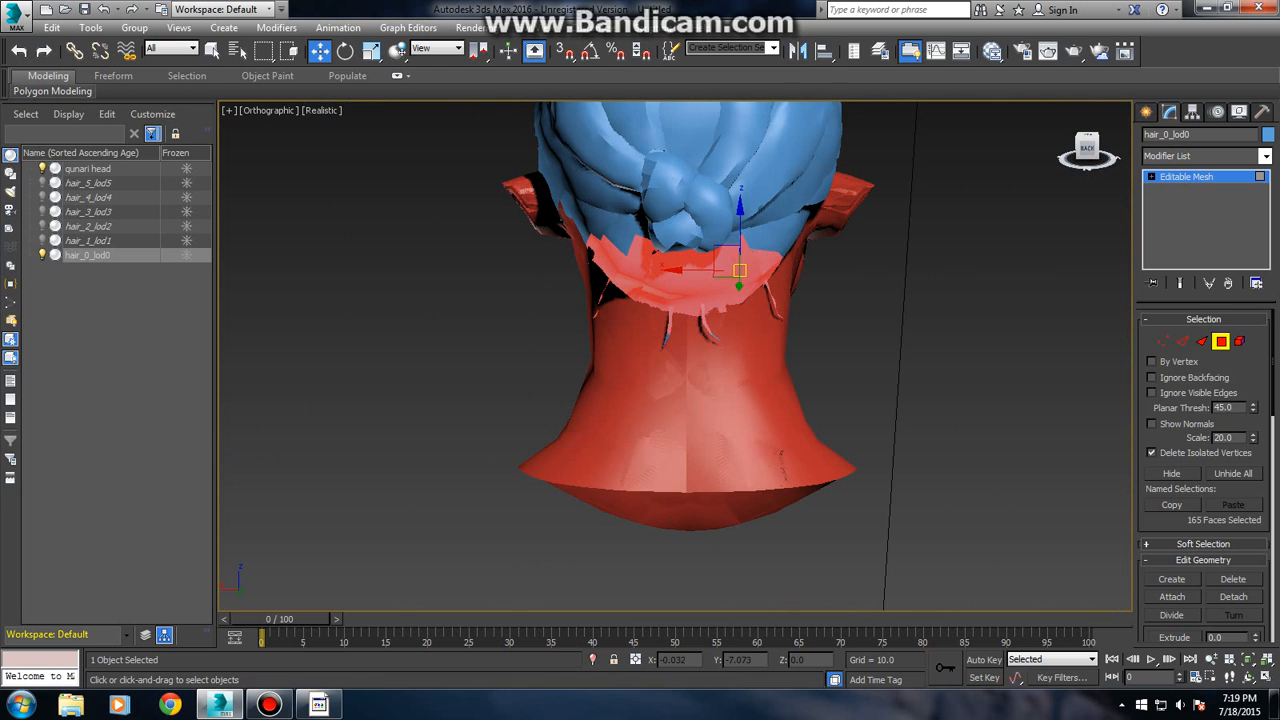
middle_drag(830, 154, 893, 151)
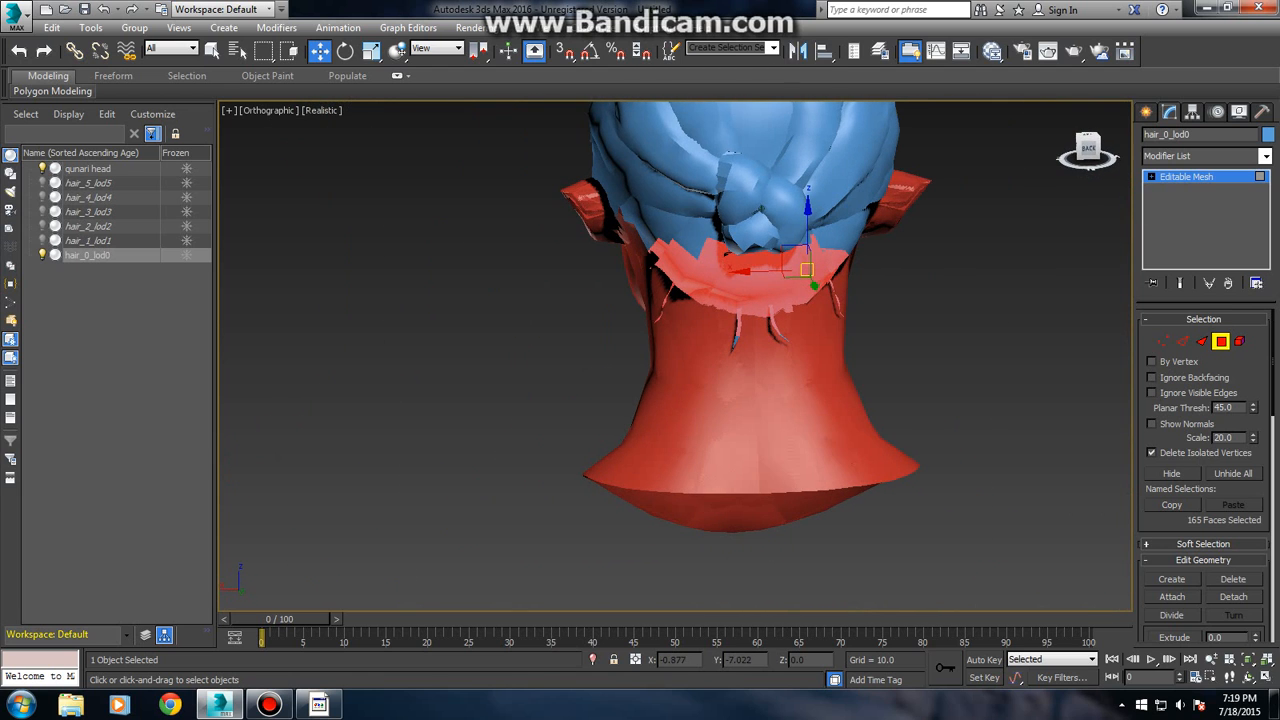
click(809, 214)
key(ctrl+z)
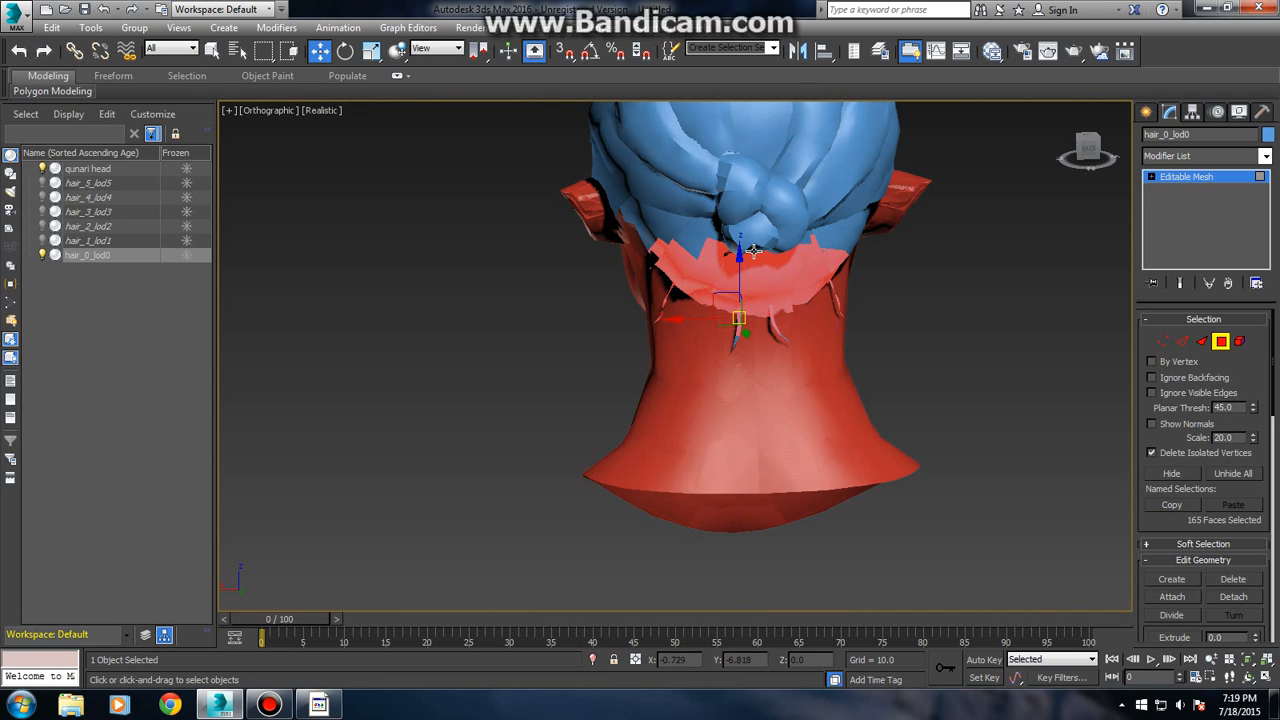
drag(740, 258, 742, 458)
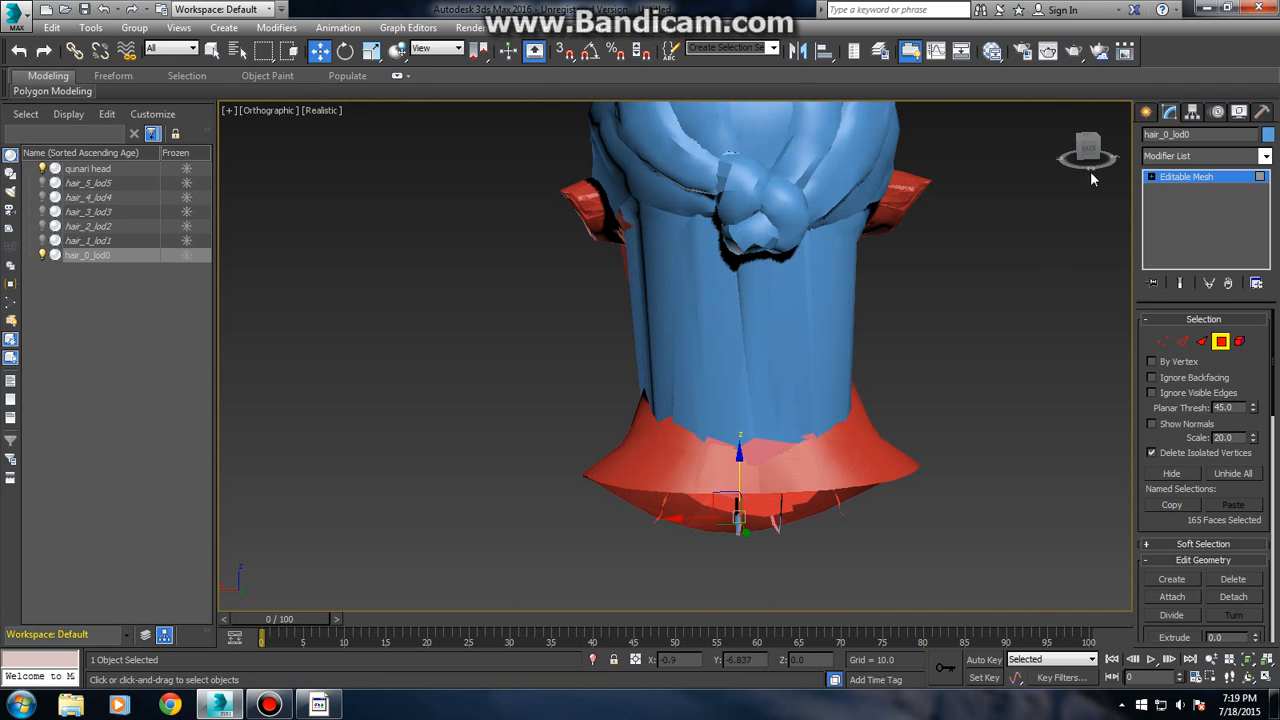
- From the side, move the selected lower hair polygons backward away from the neck, and check the lengthened hair from behind
drag(1089, 144, 1112, 158)
scroll(1066, 175, down, 5)
scroll(1027, 280, up, 3)
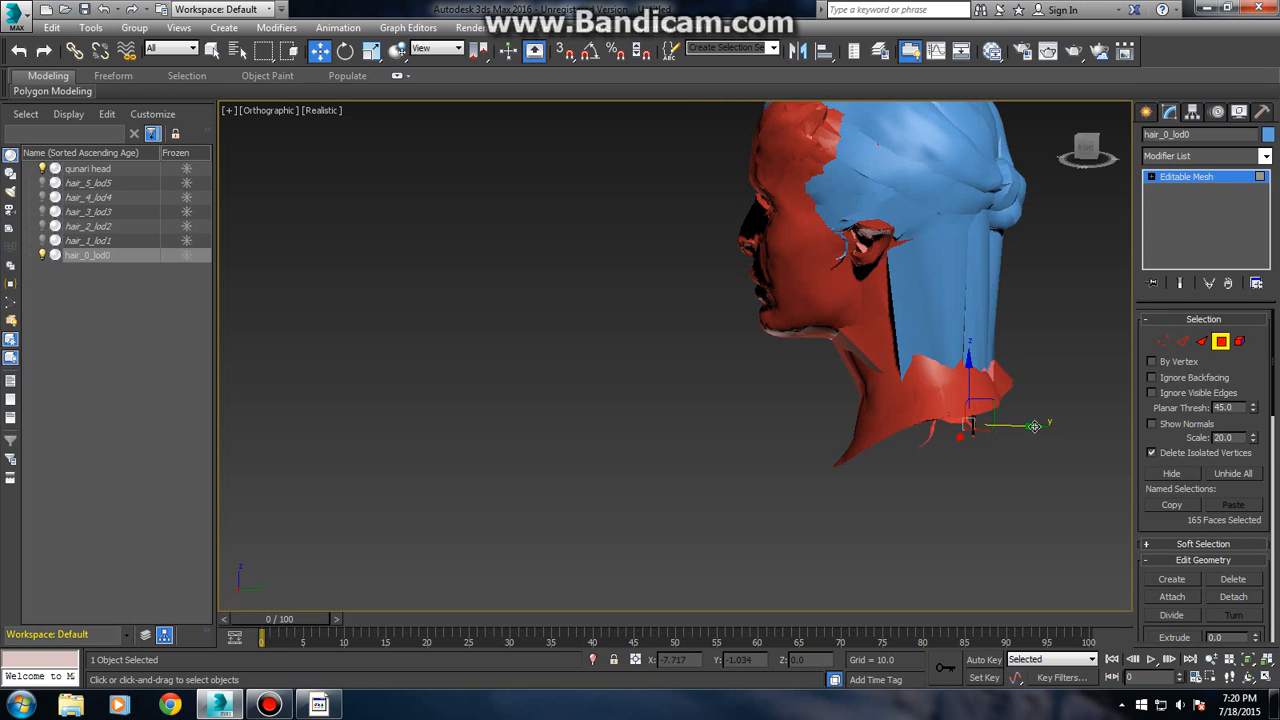
drag(1034, 426, 1034, 483)
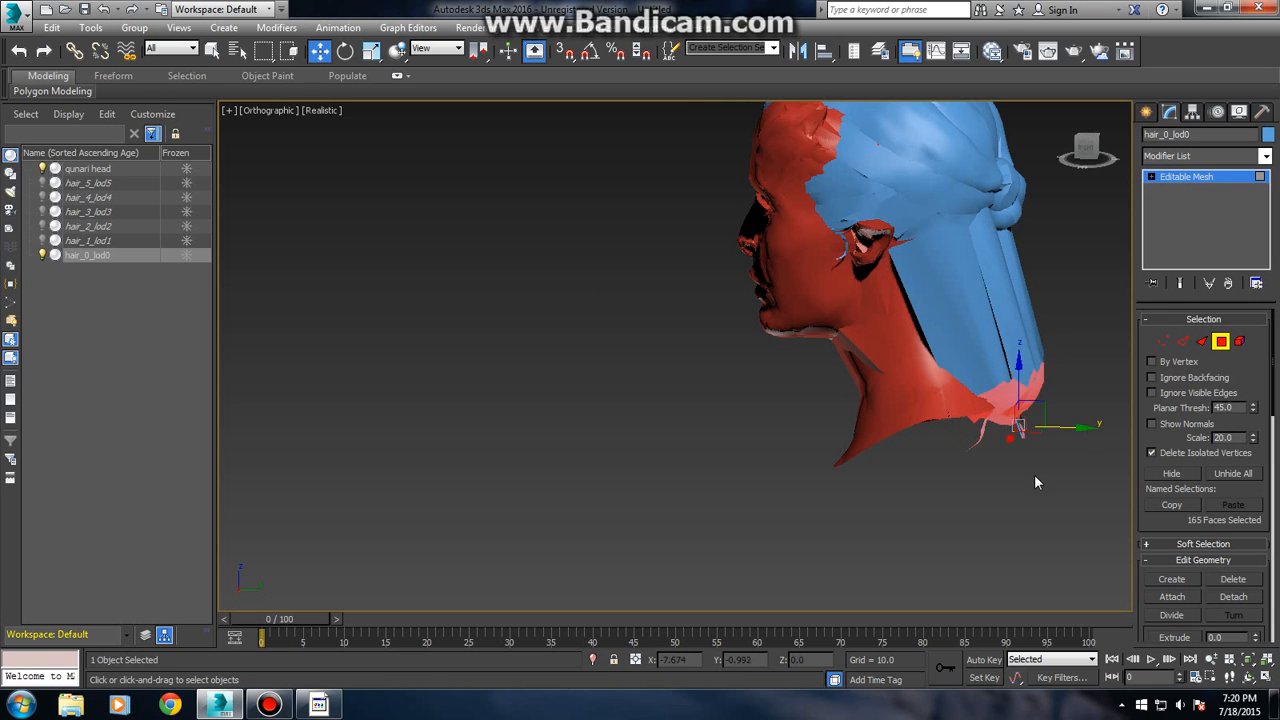
click(1035, 476)
drag(1098, 148, 1068, 174)
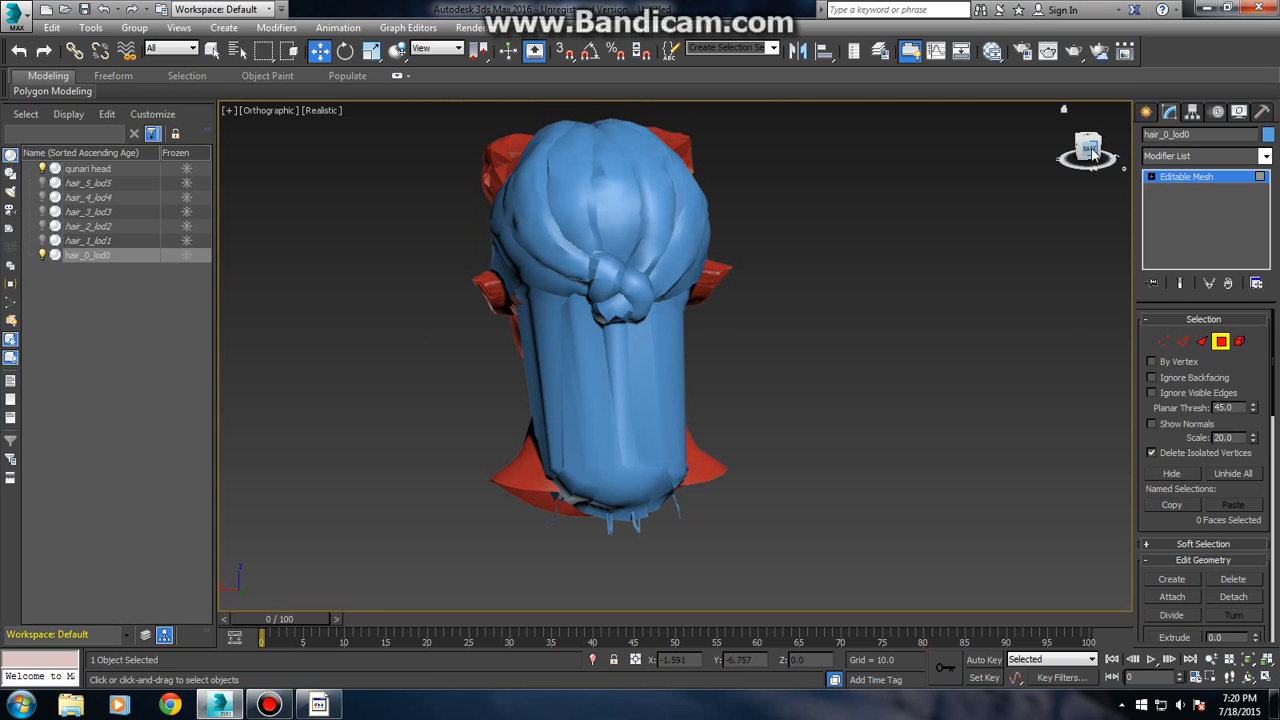
mouse_move(1092, 152)
mouse_down()
mouse_move(1129, 150)
mouse_move(1109, 152)
mouse_up()
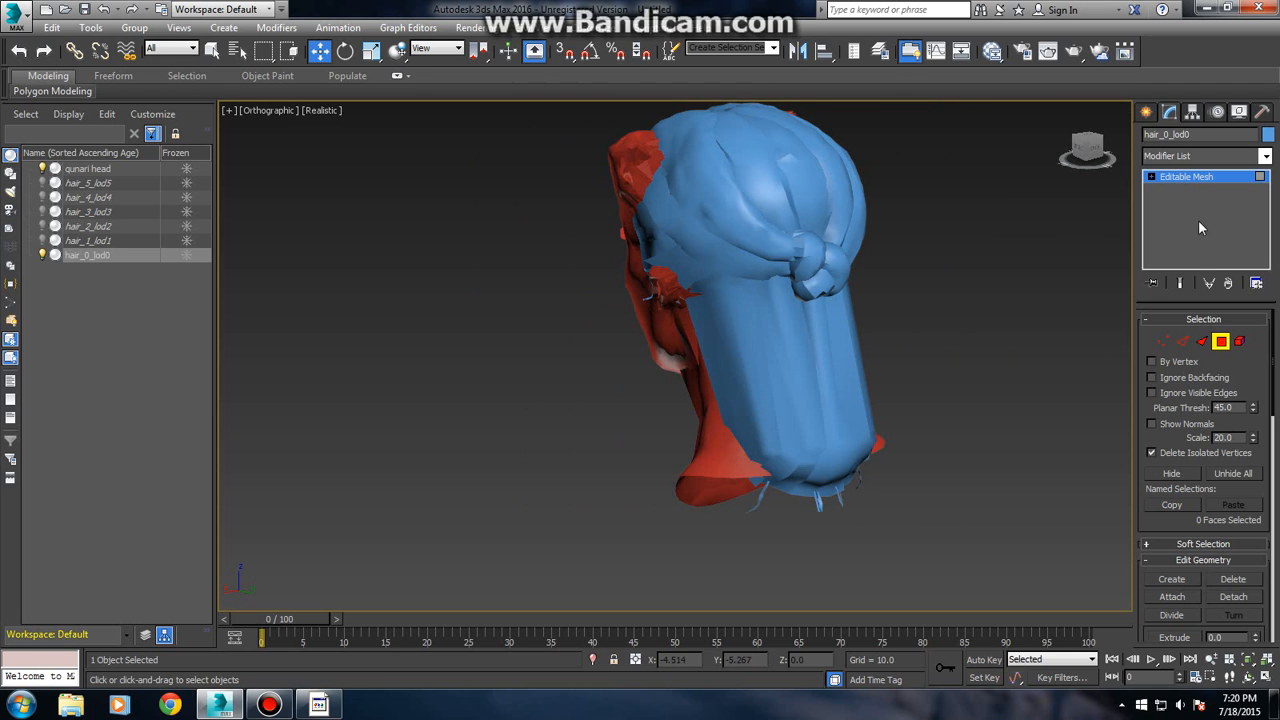
- Try to narrow the gap in the hair's front parting by moving a single vertex, and undo the move
drag(1094, 148, 1082, 172)
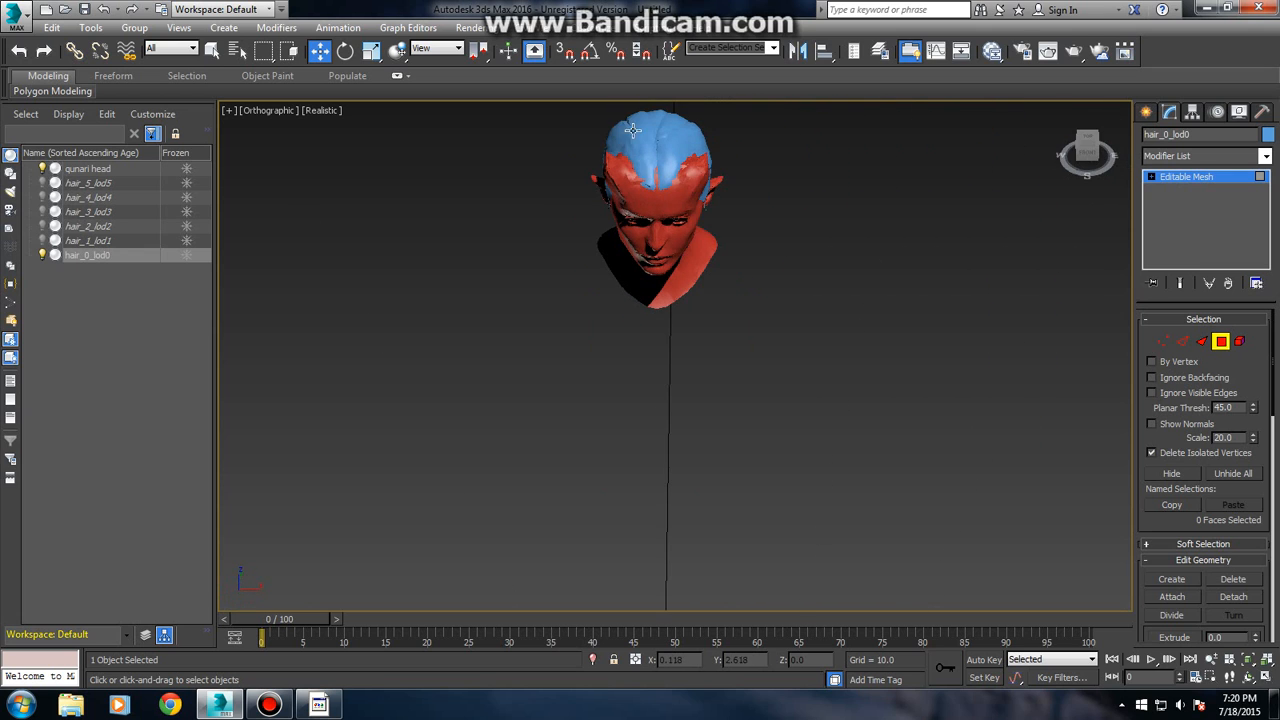
scroll(698, 176, up, 8)
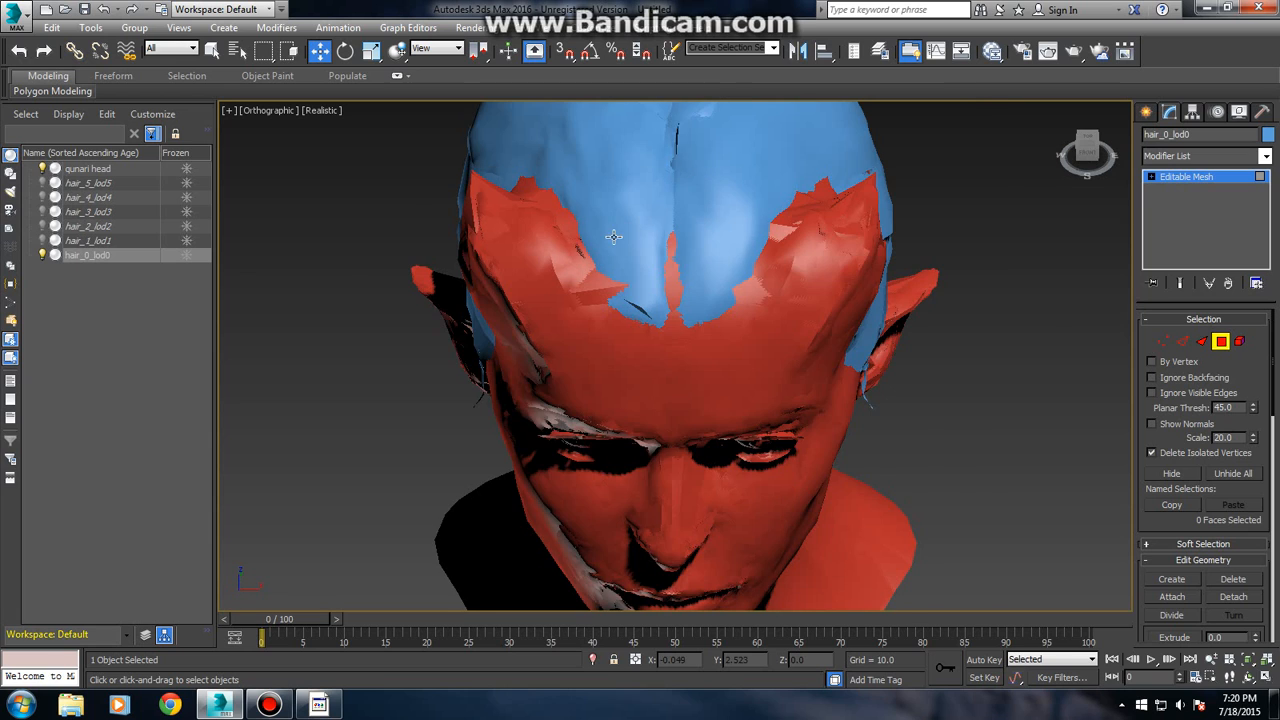
scroll(612, 232, up, 2)
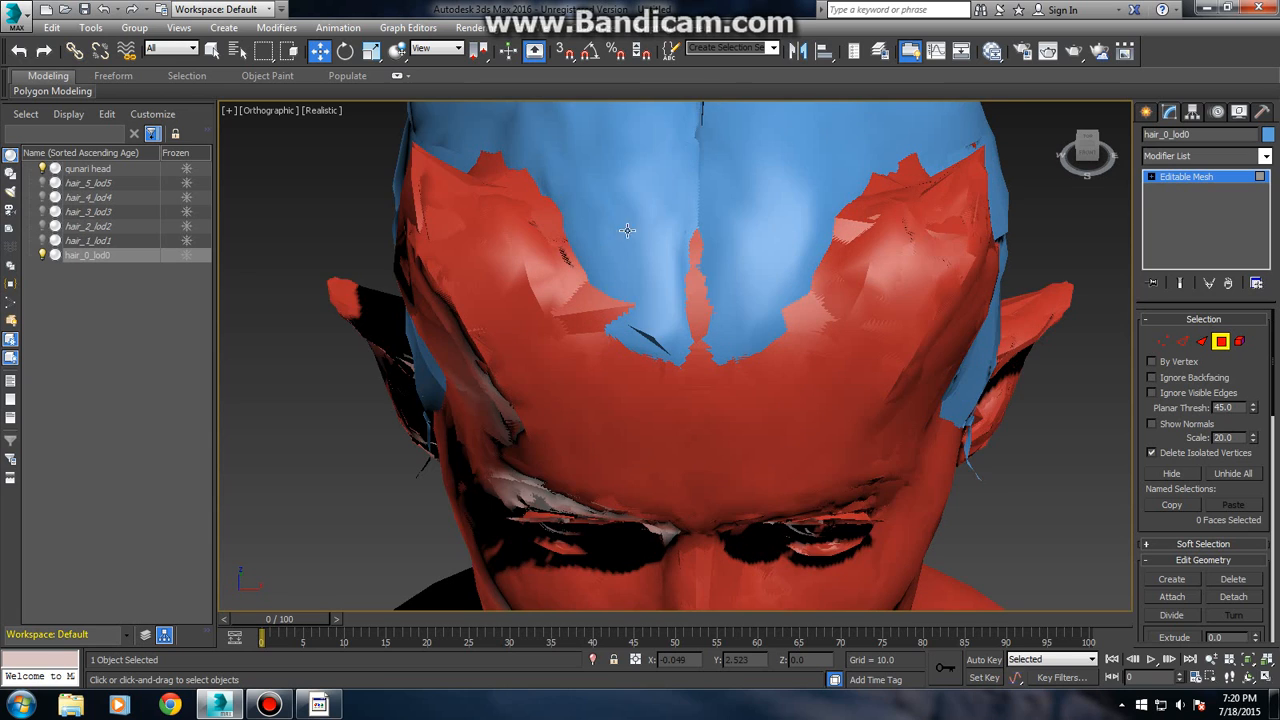
click(1163, 341)
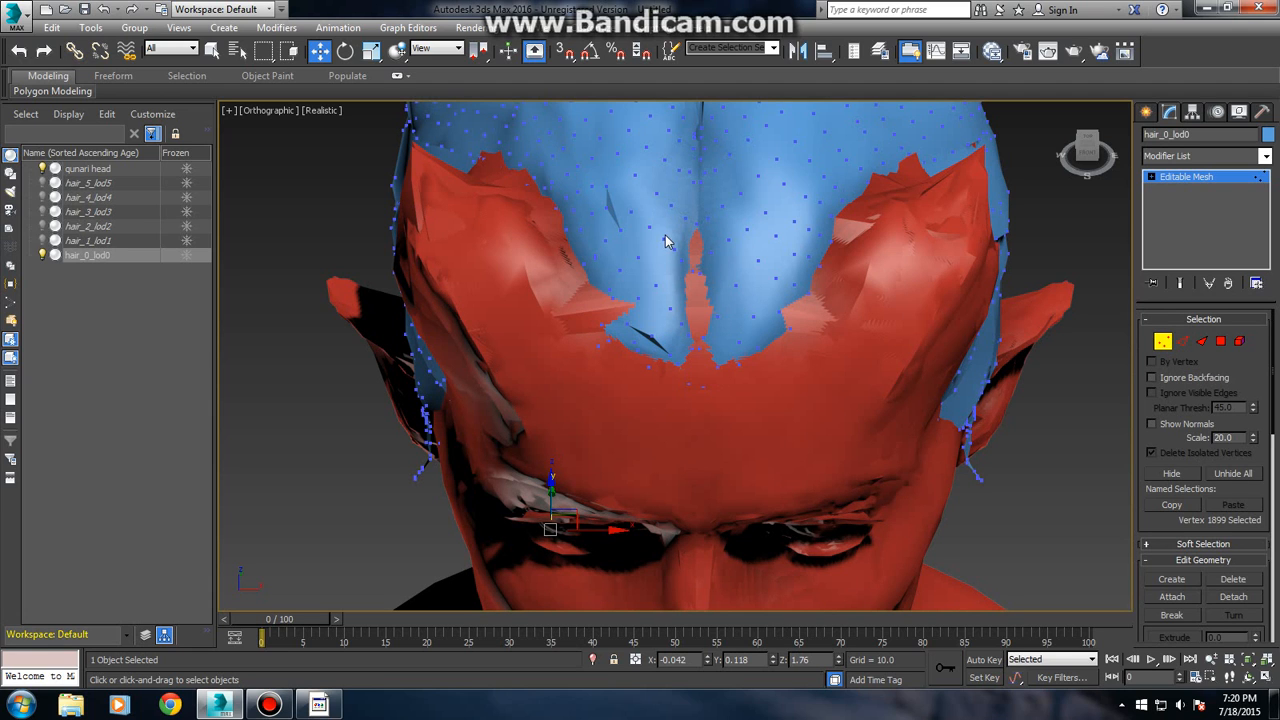
drag(1086, 156, 1083, 171)
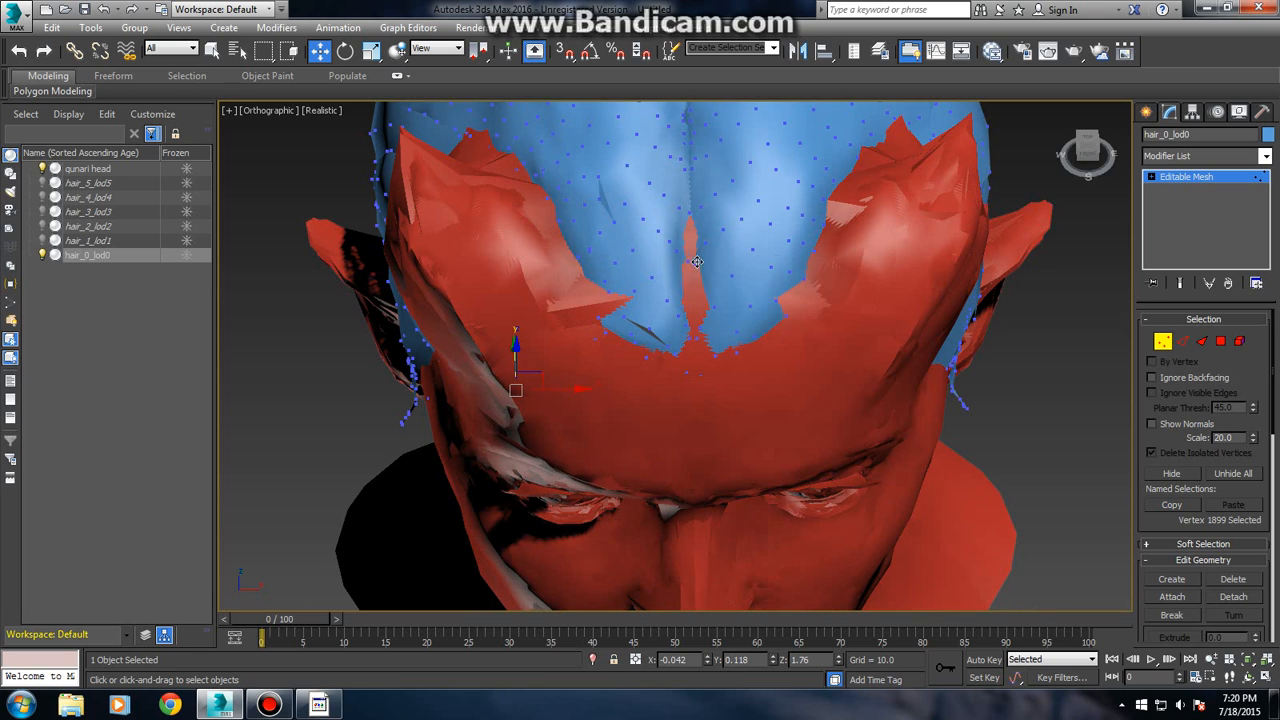
drag(694, 263, 728, 266)
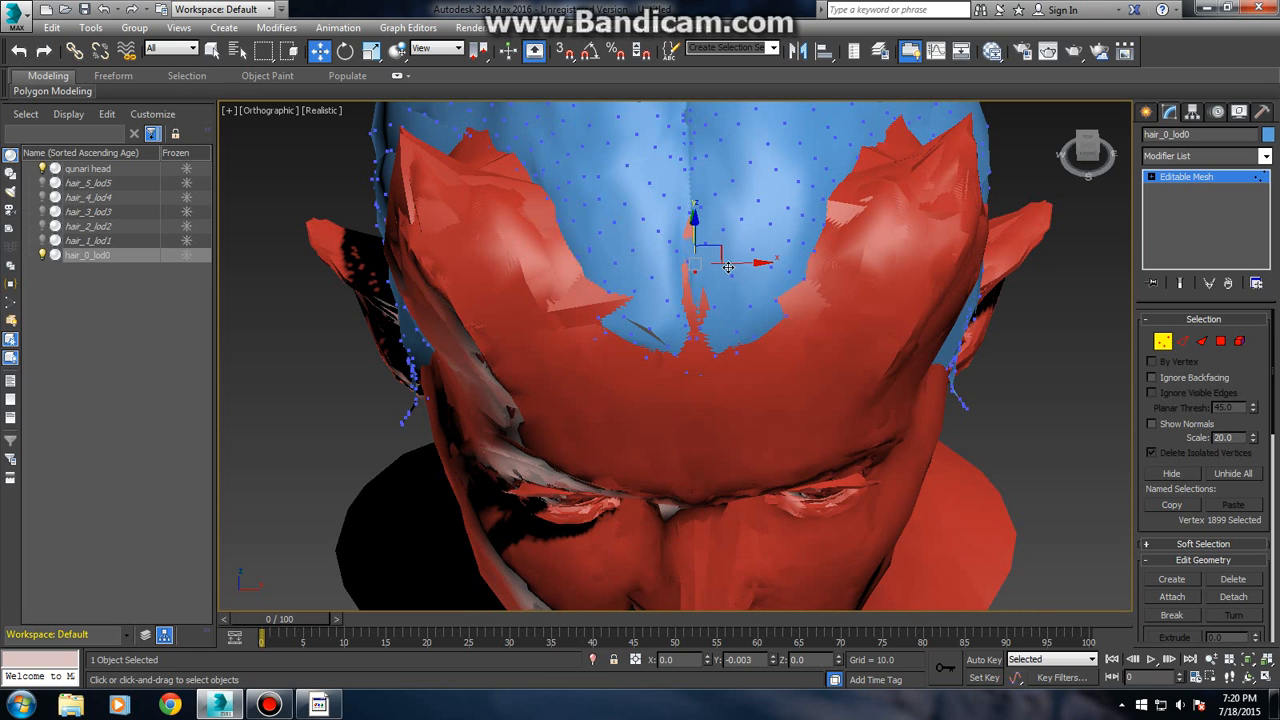
click(806, 352)
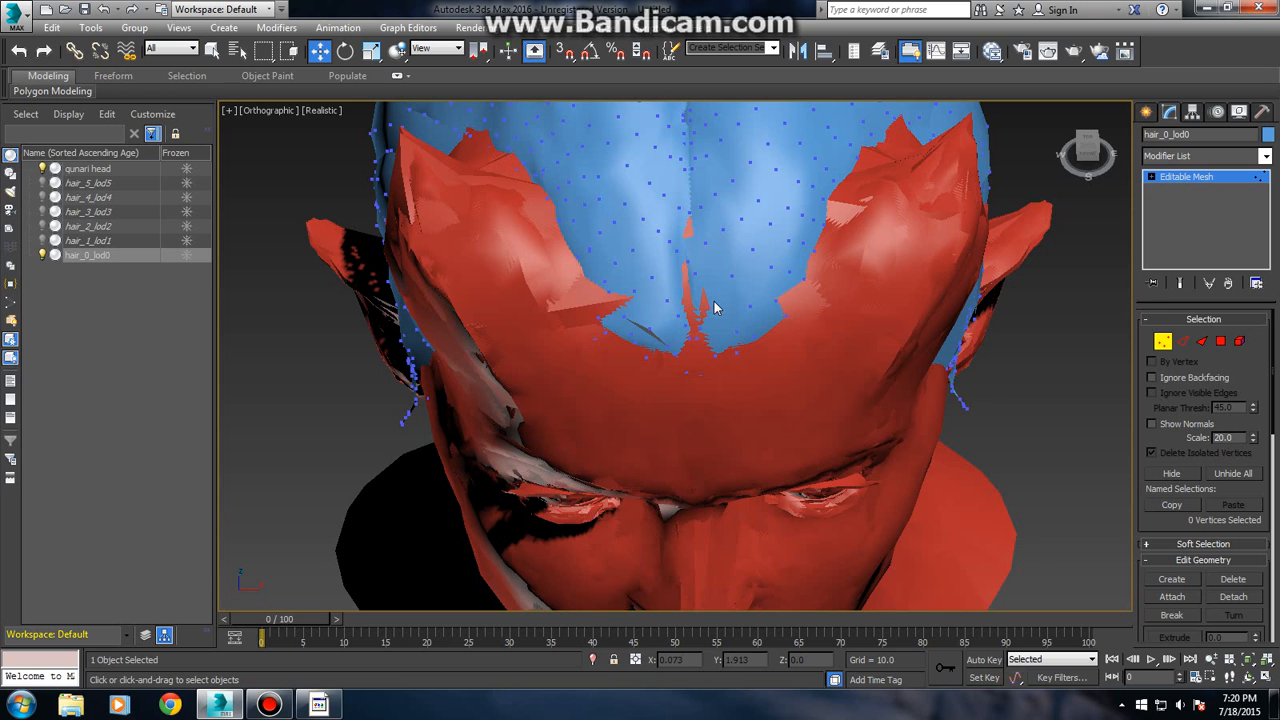
key(ctrl+z)
key(ctrl+z)
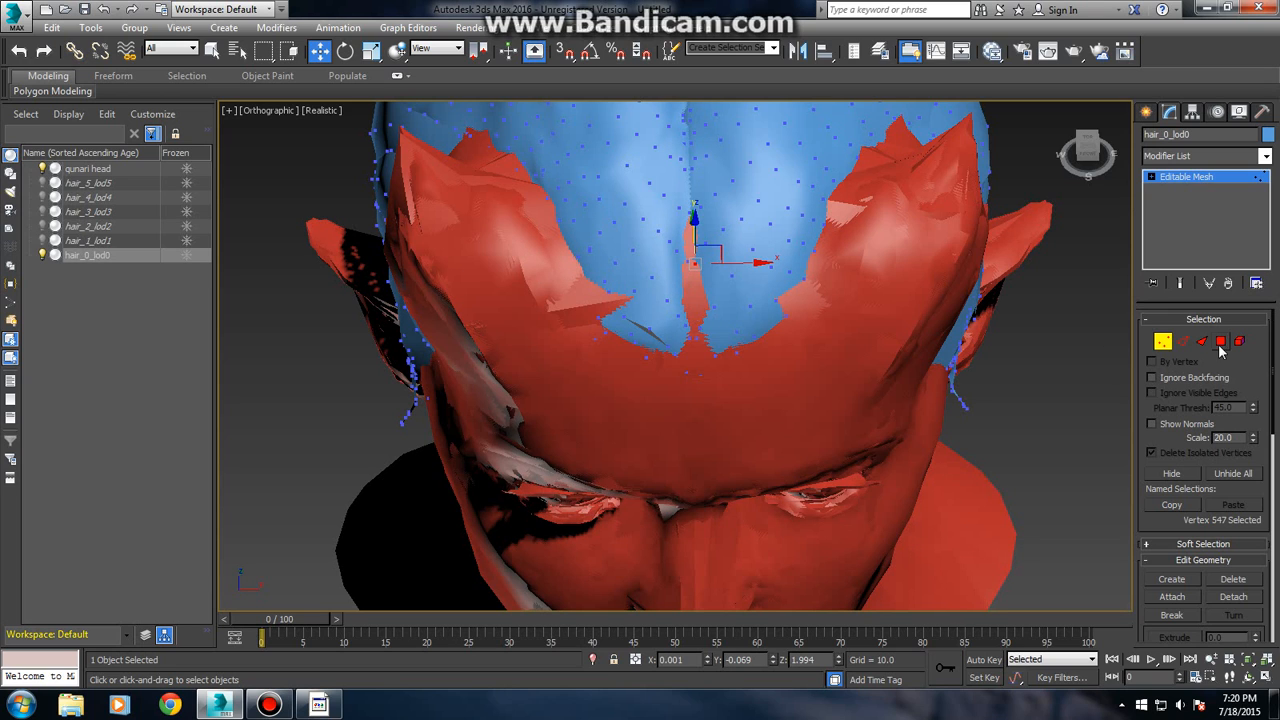
- In edge editing, shift one edge on each side of the front parting's upper end inward to narrow the gap
click(1182, 341)
click(678, 238)
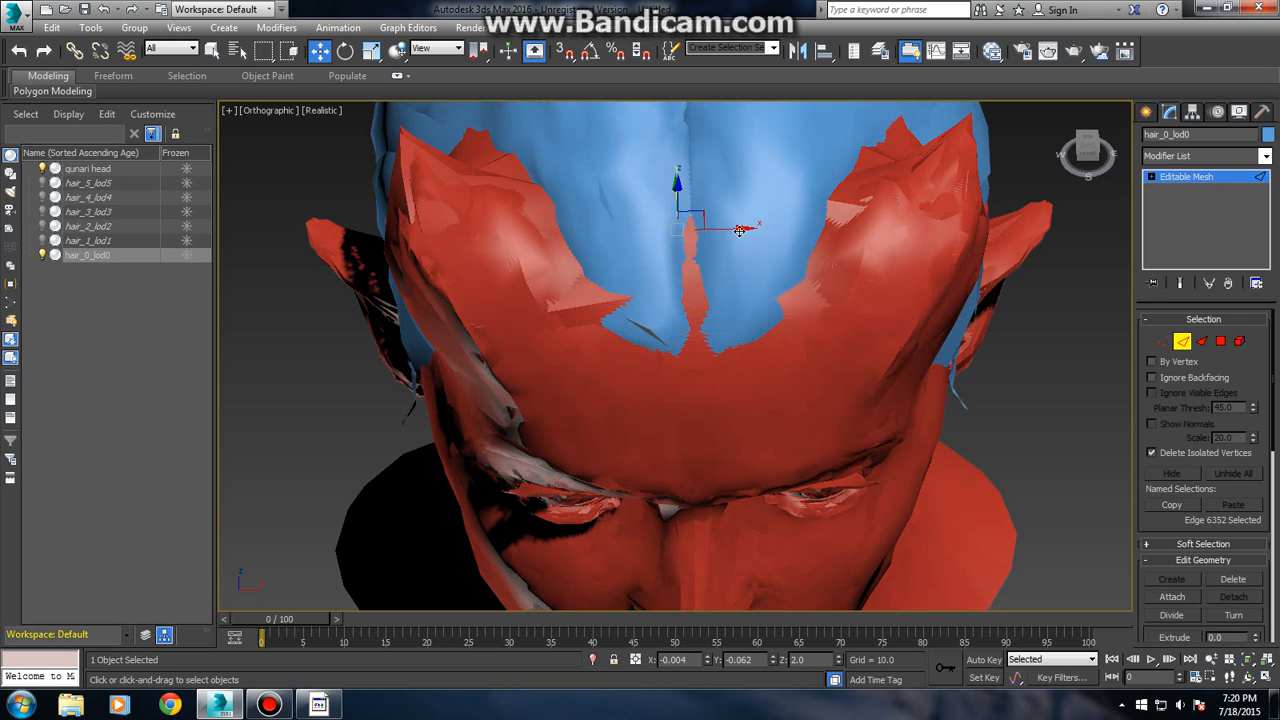
drag(739, 230, 751, 232)
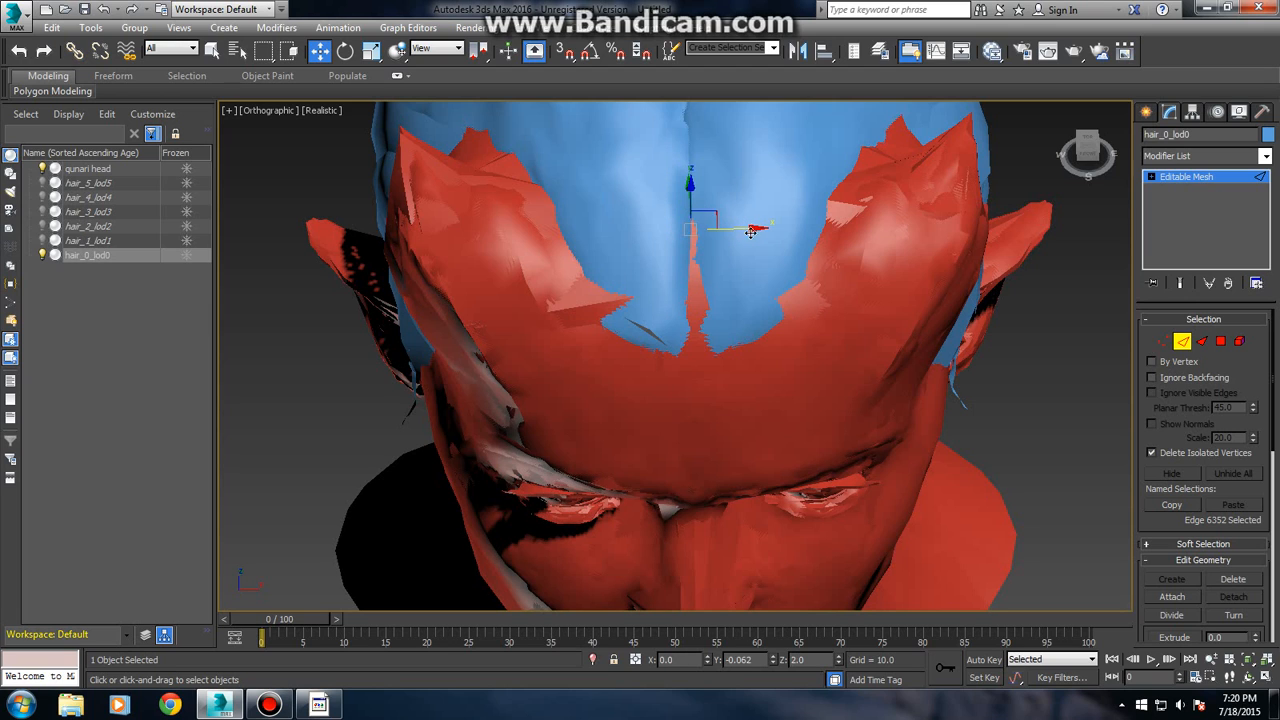
click(991, 328)
click(700, 240)
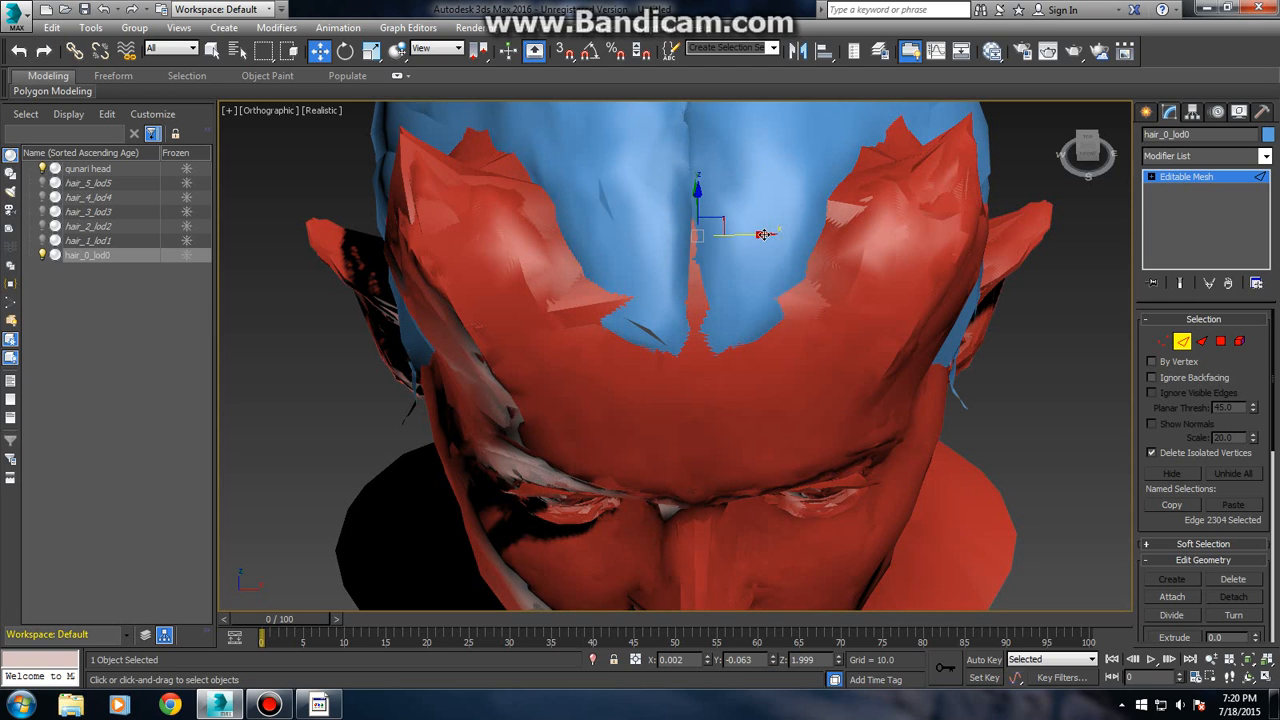
drag(763, 234, 758, 234)
- Move further edges on both sides of the parting toward its centre, working down to the front hairline
click(708, 290)
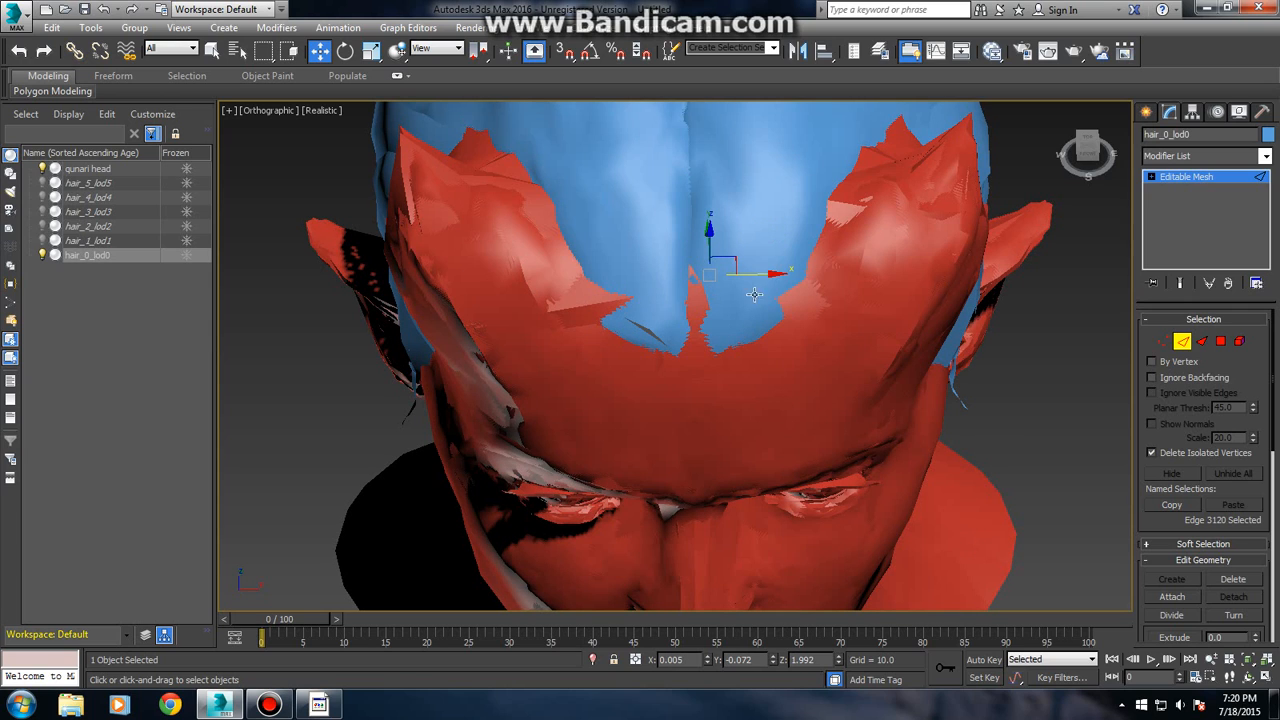
click(680, 298)
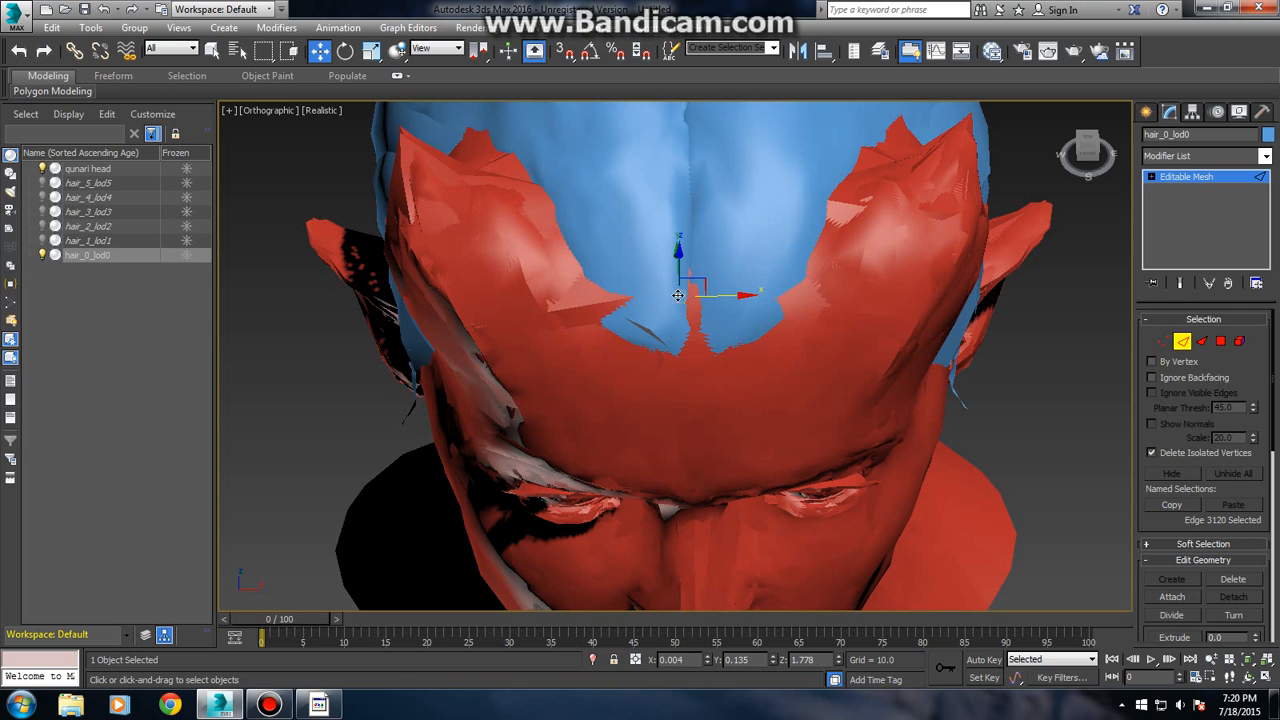
drag(748, 297, 753, 295)
click(708, 306)
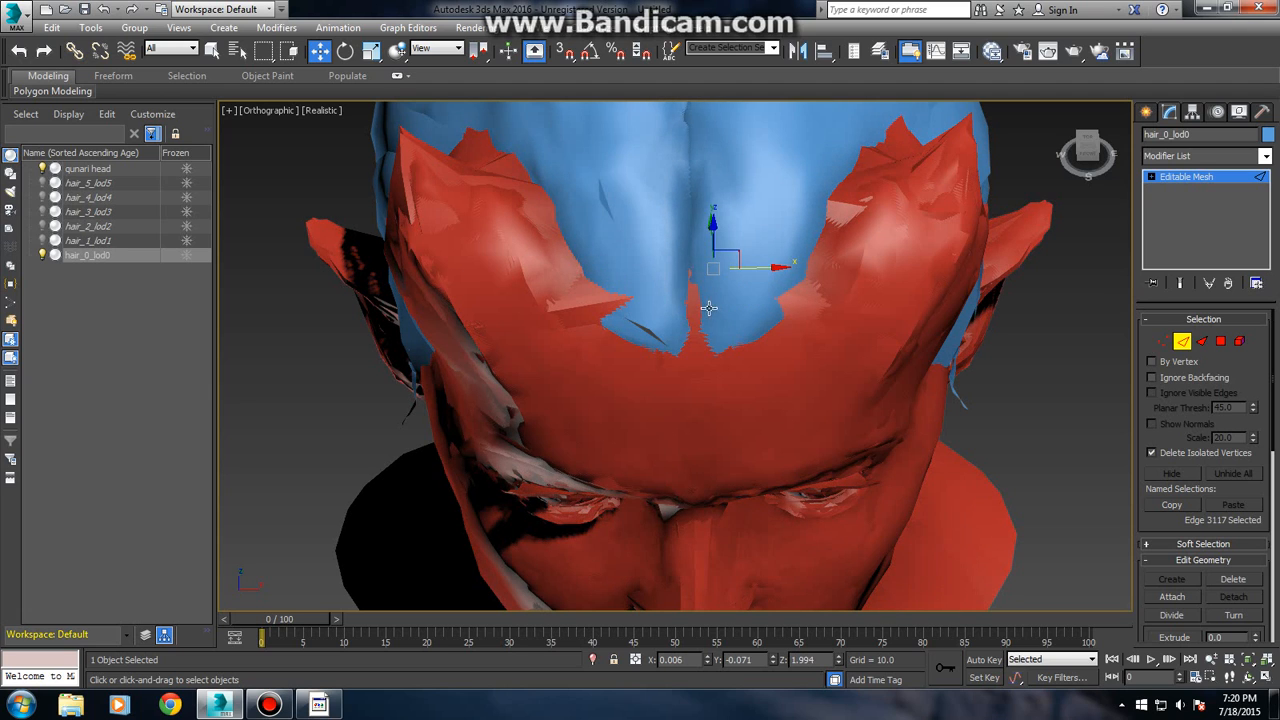
click(714, 316)
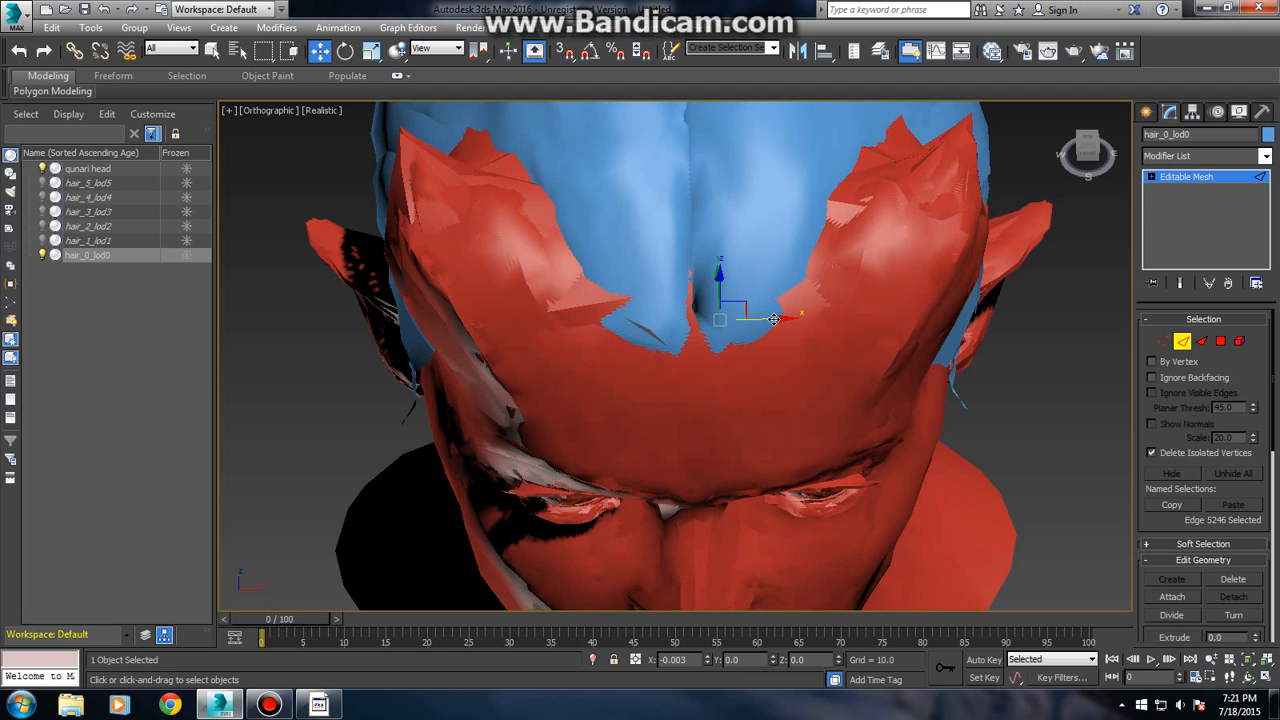
click(684, 304)
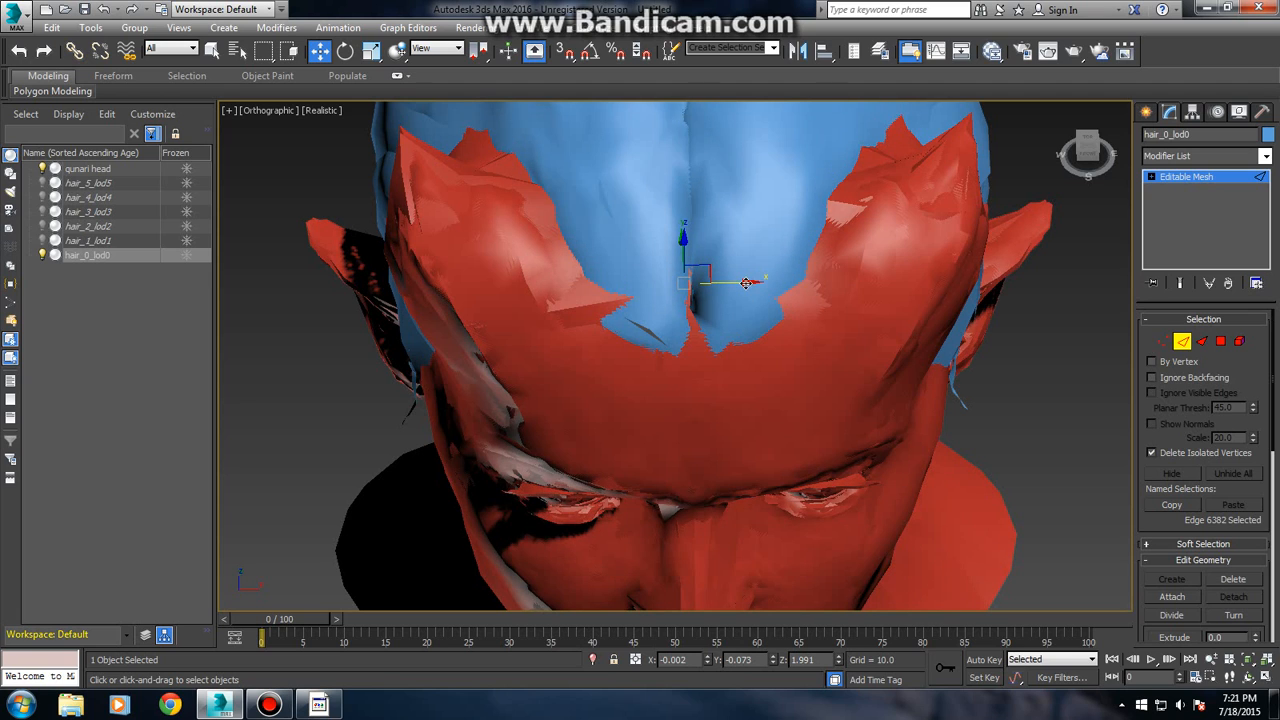
drag(748, 285, 764, 284)
click(672, 314)
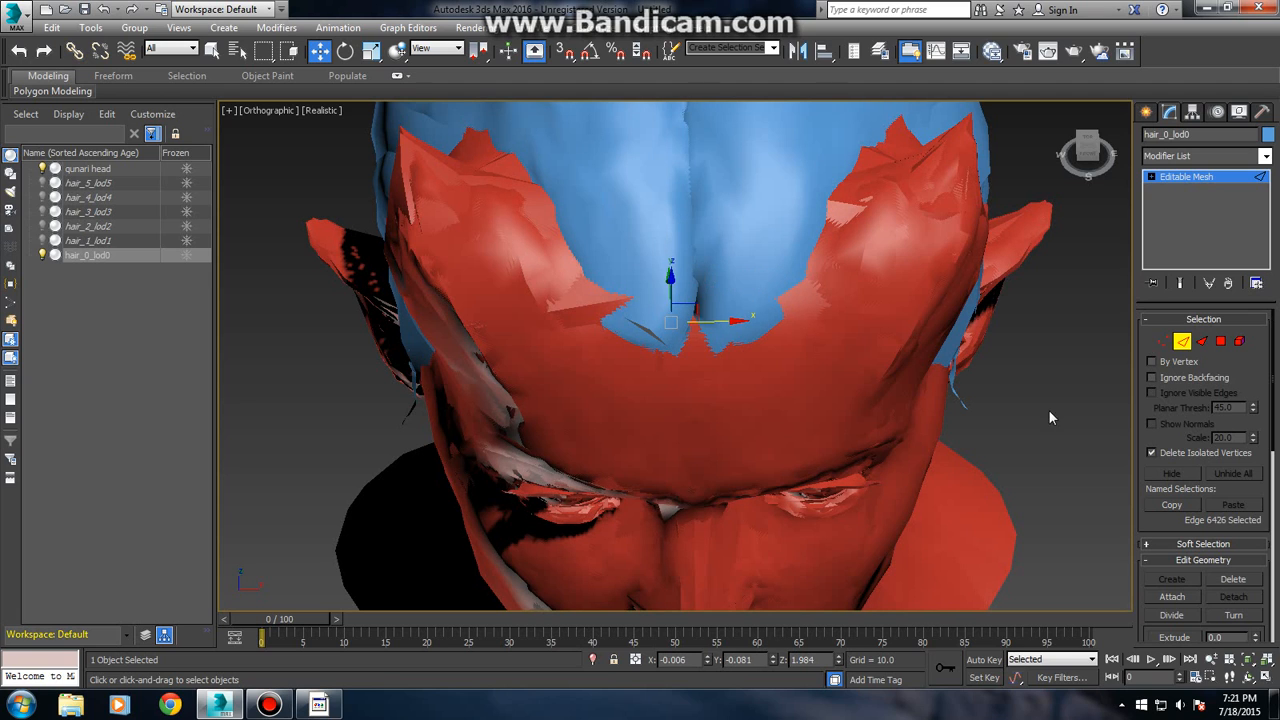
- Check the hair on the head from the front, and delete the qunari head from the scene
scroll(1060, 200, down, 3)
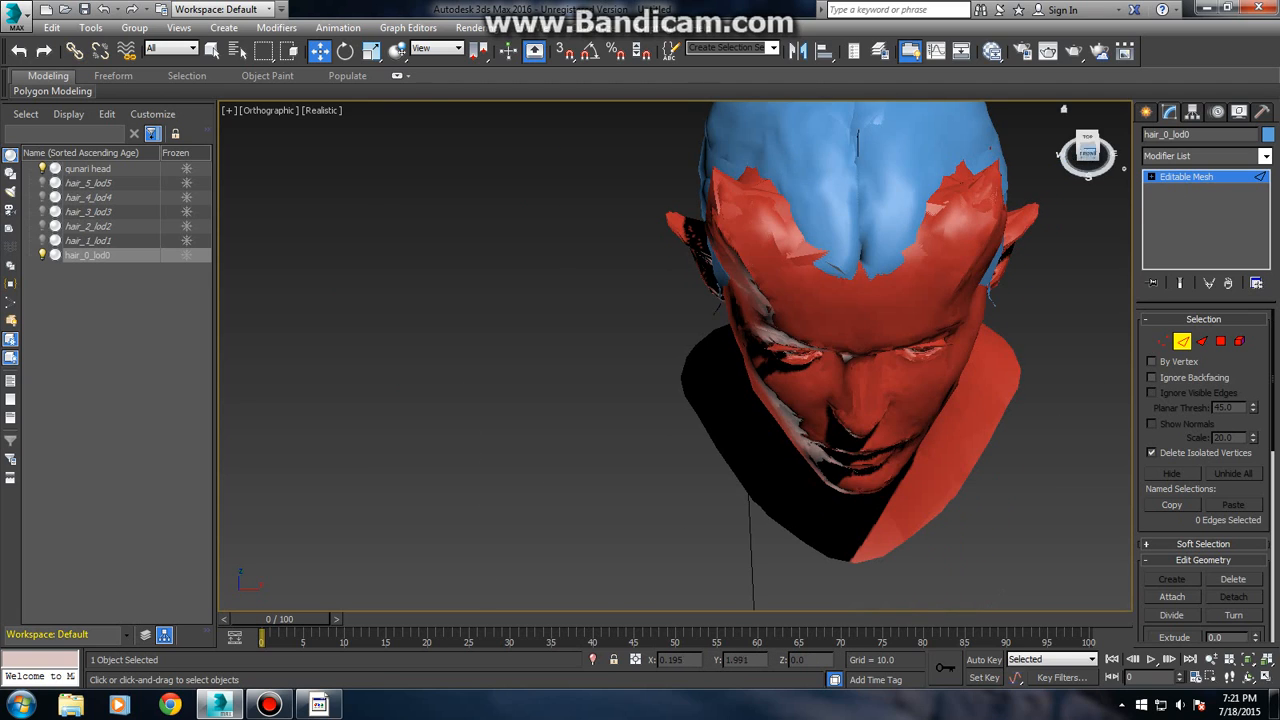
click(1087, 150)
mouse_move(991, 390)
mouse_down()
mouse_move(940, 345)
mouse_move(930, 415)
mouse_move(997, 377)
mouse_up()
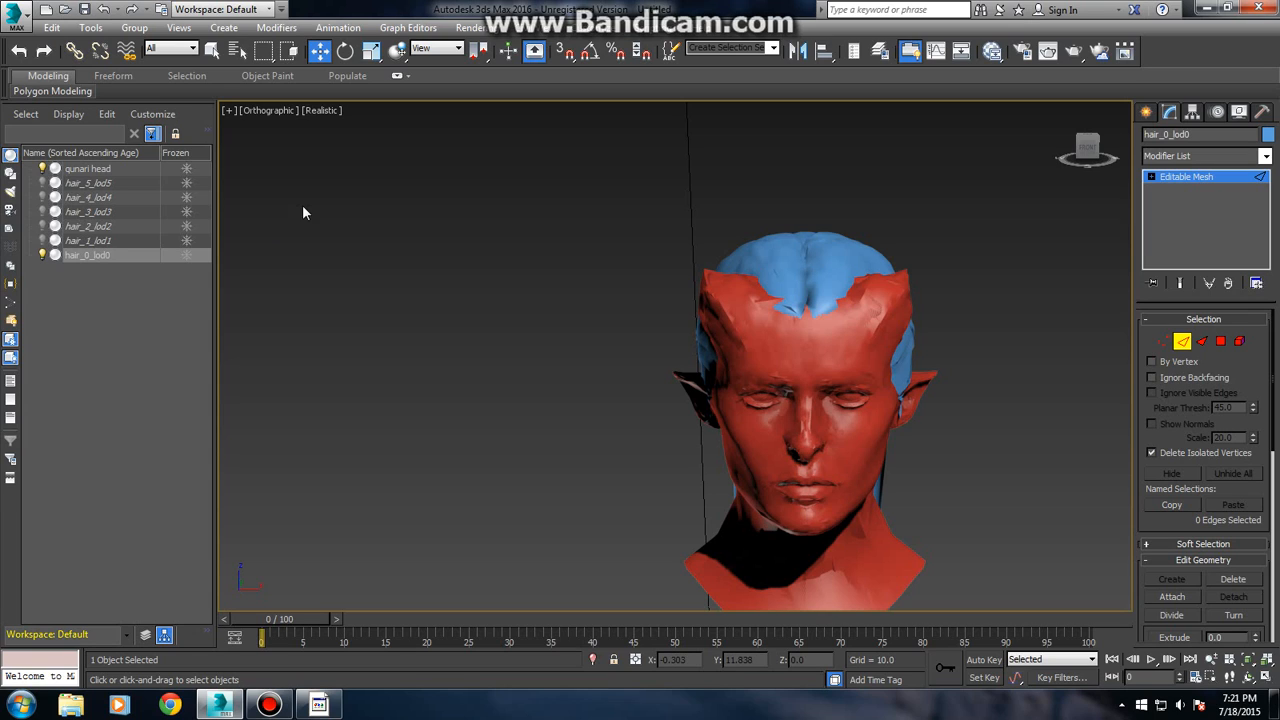
click(82, 169)
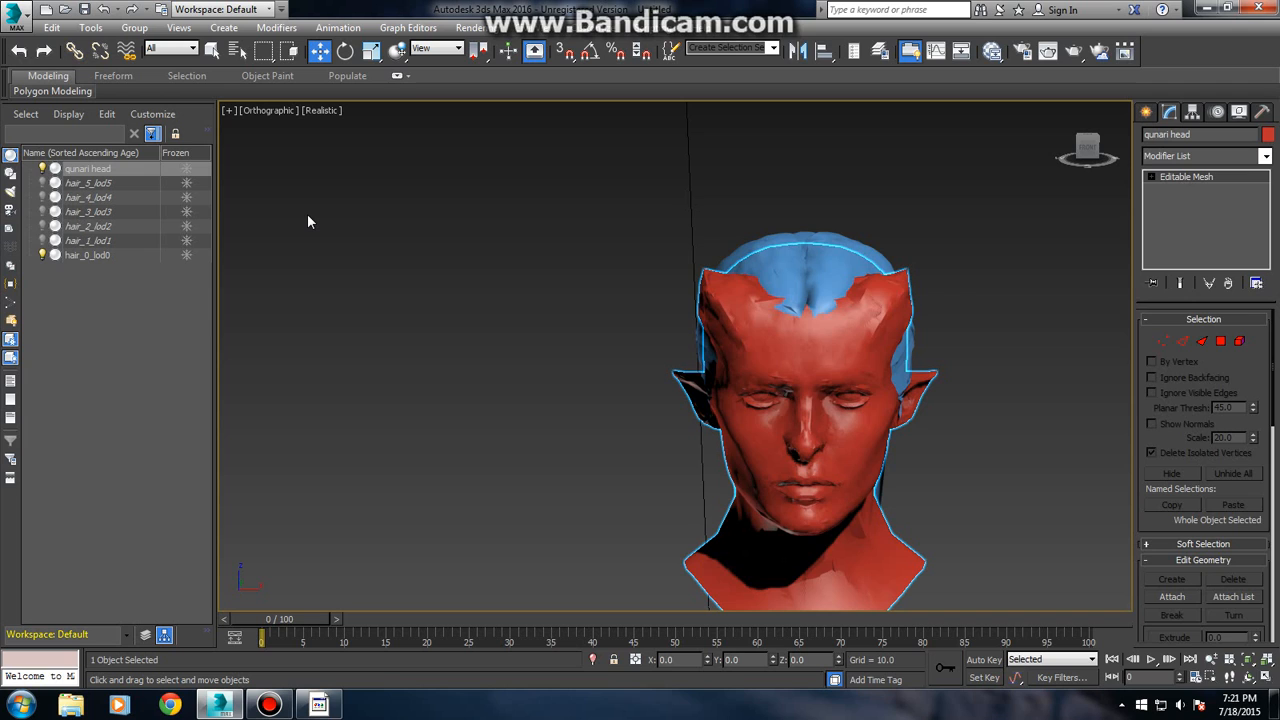
key(Delete)
- Start an OBJ export of the hair scene to the Desktop under the file name "qunari hair finished 2"
drag(1086, 146, 1062, 106)
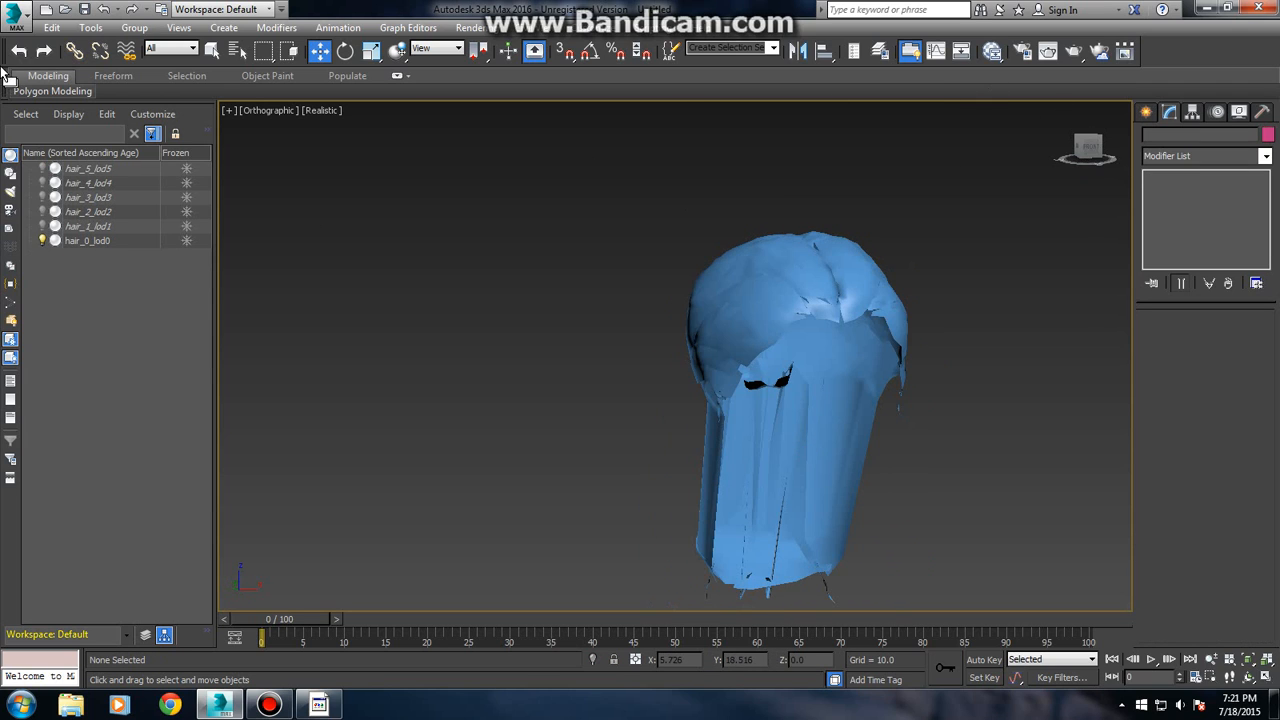
click(20, 26)
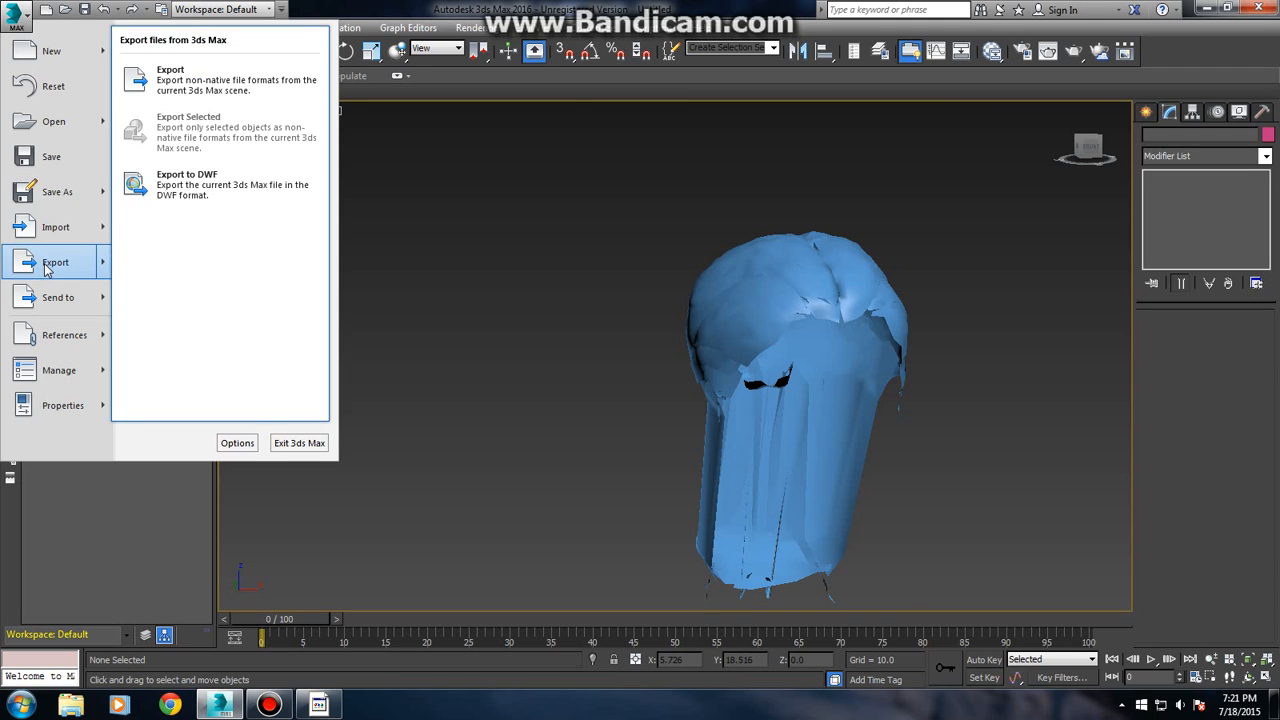
click(55, 266)
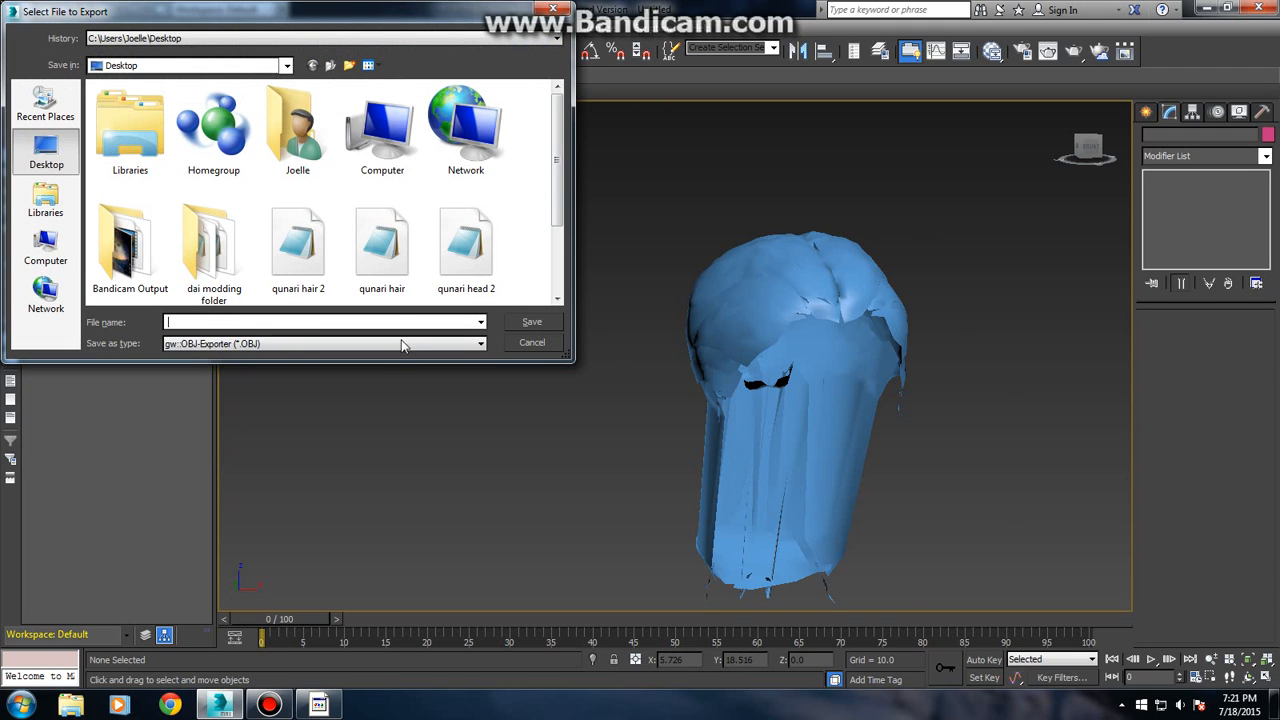
text(qu)
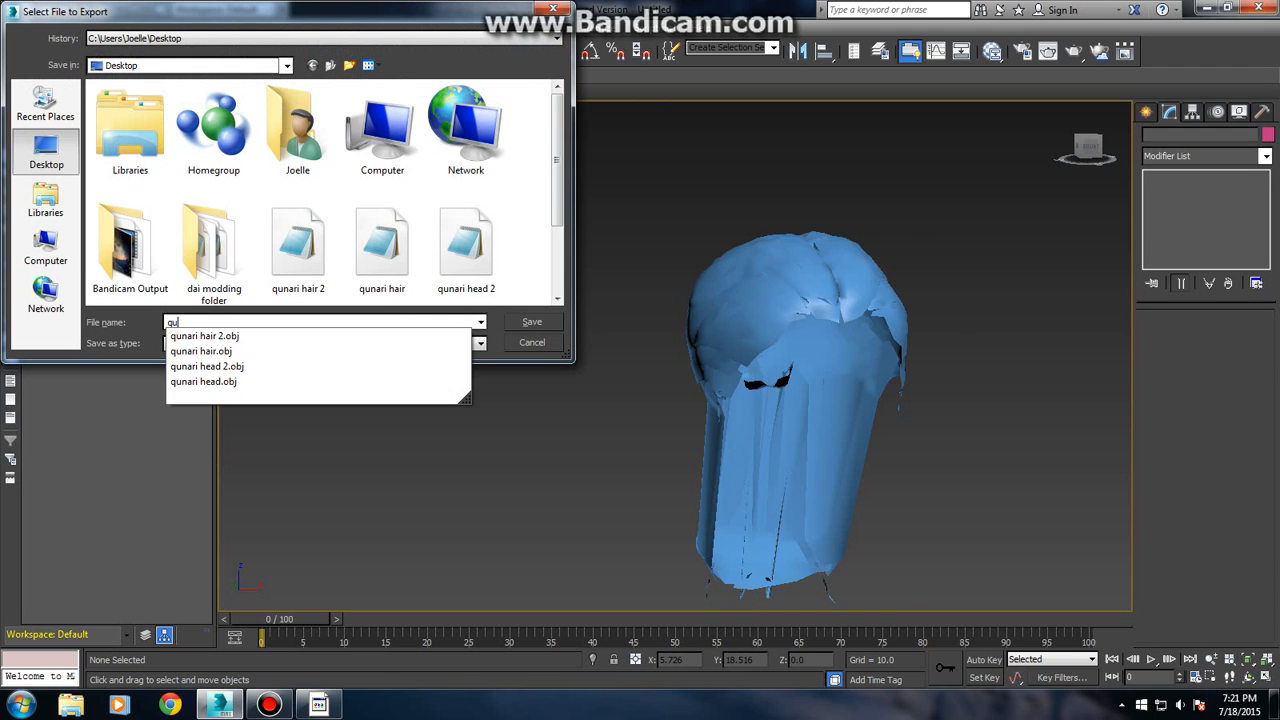
text(nari hair finished)
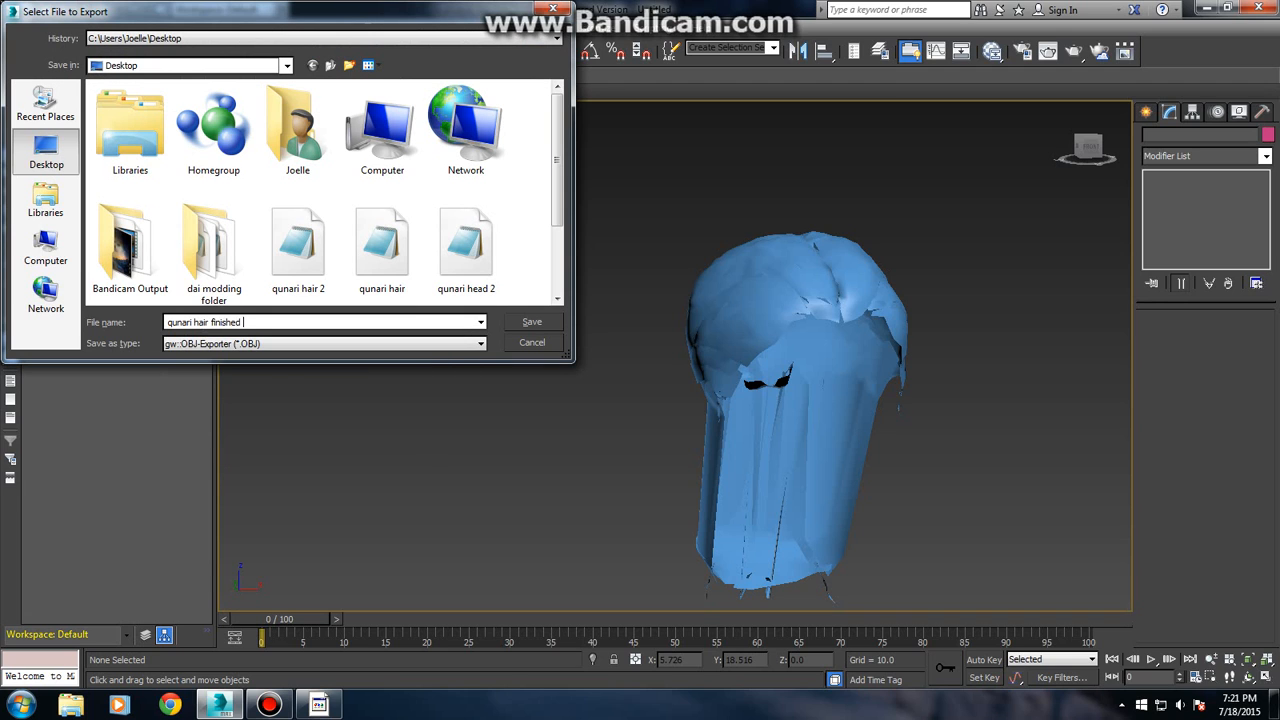
key(Return)
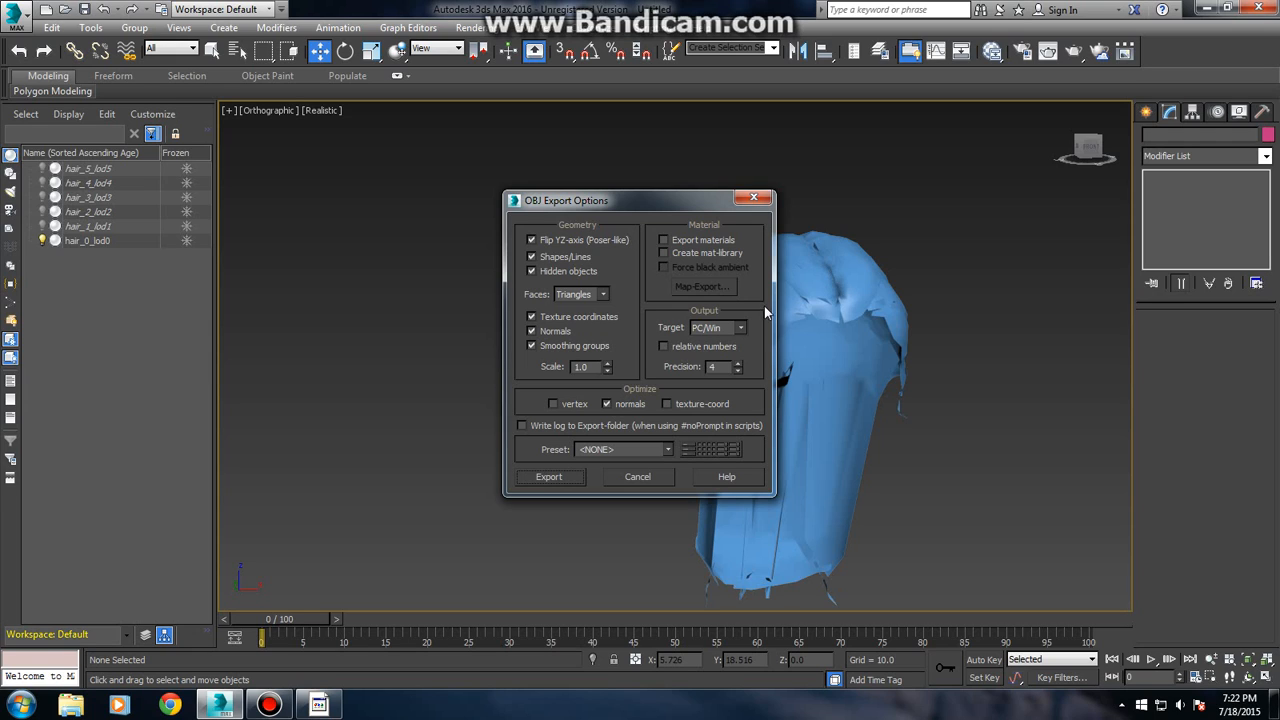
- Run the OBJ export with triangle faces and material export turned off, and dismiss the export statistics
click(688, 241)
click(688, 241)
click(540, 482)
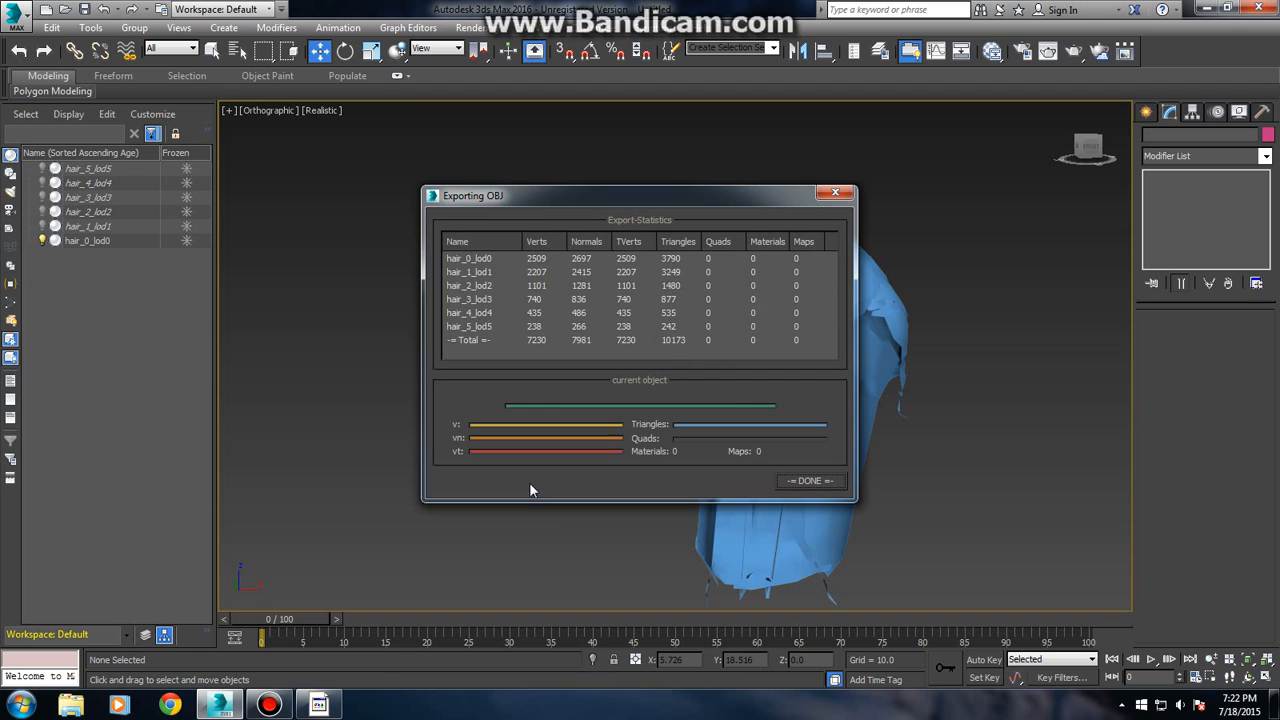
click(806, 482)
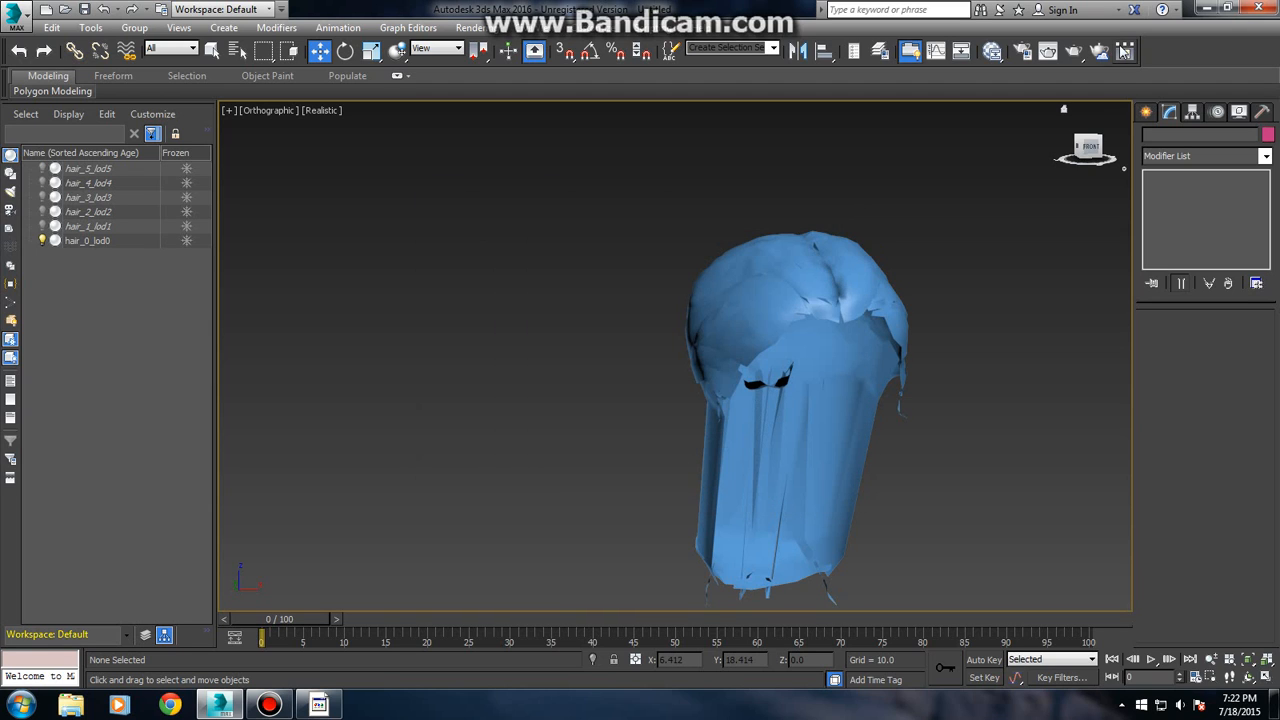
- Switch to the DAI Modding Tool and show the assets of the hair folder
click(1207, 9)
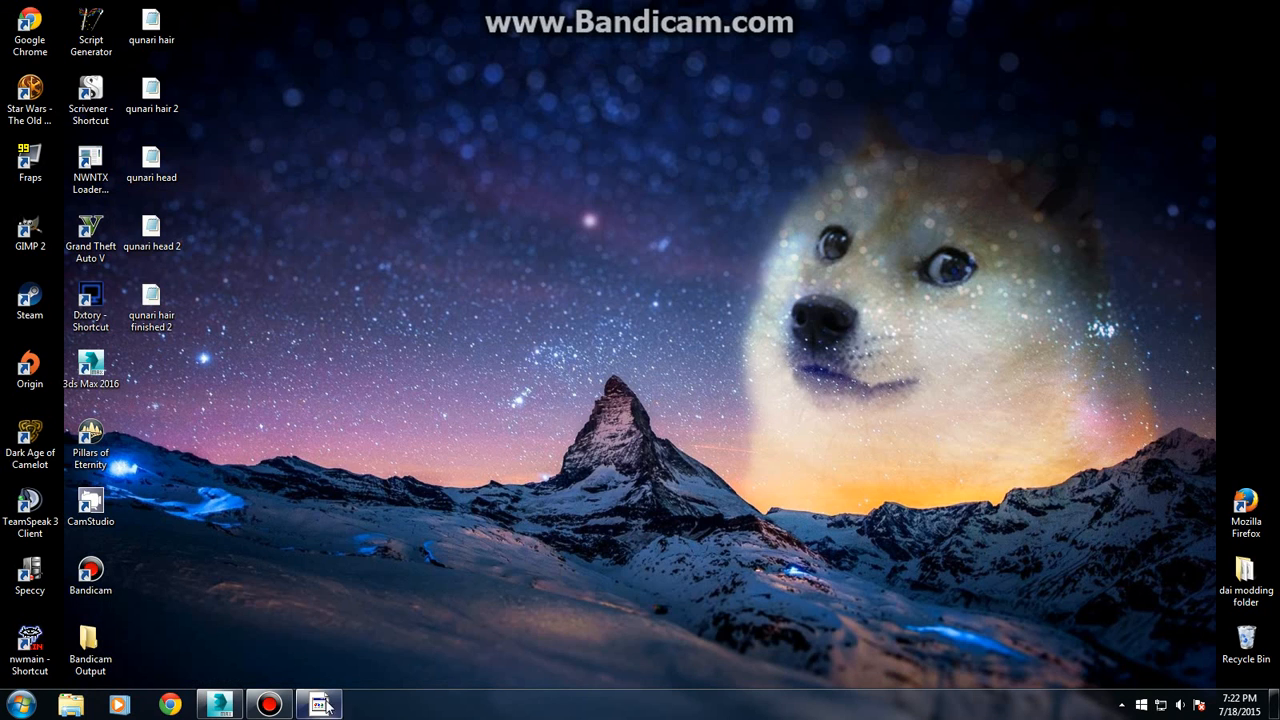
click(318, 705)
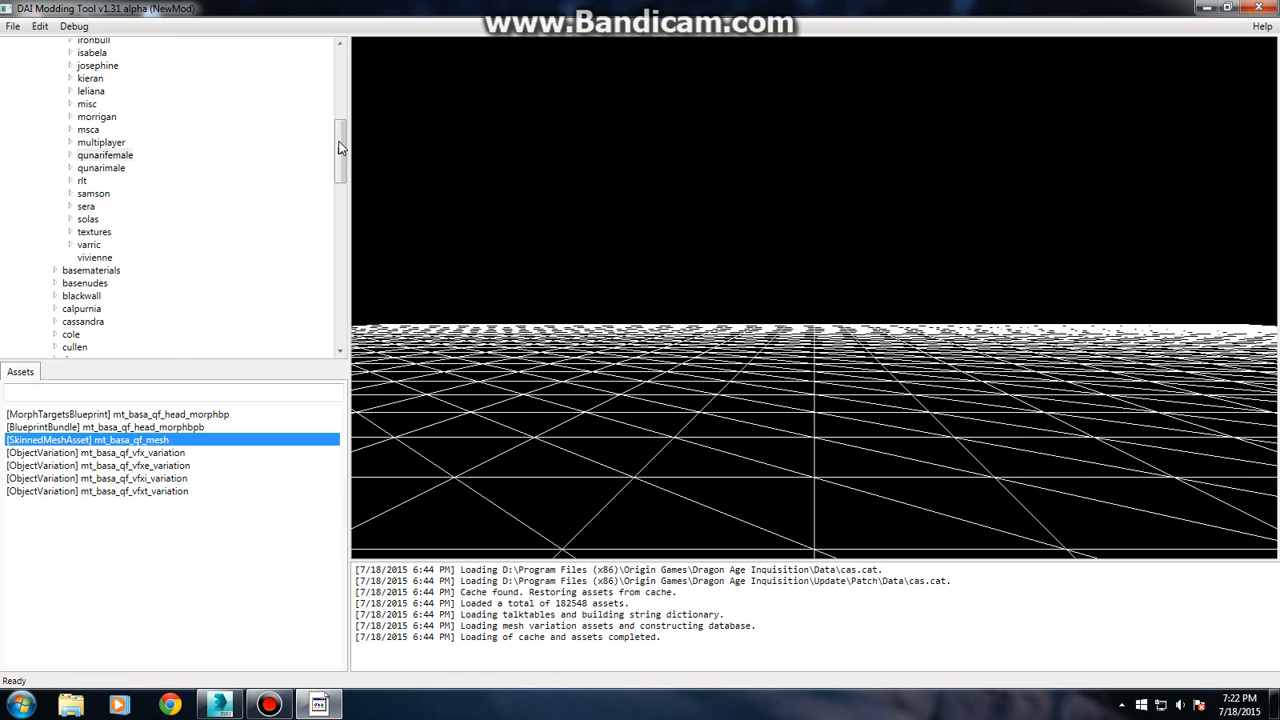
drag(340, 148, 340, 123)
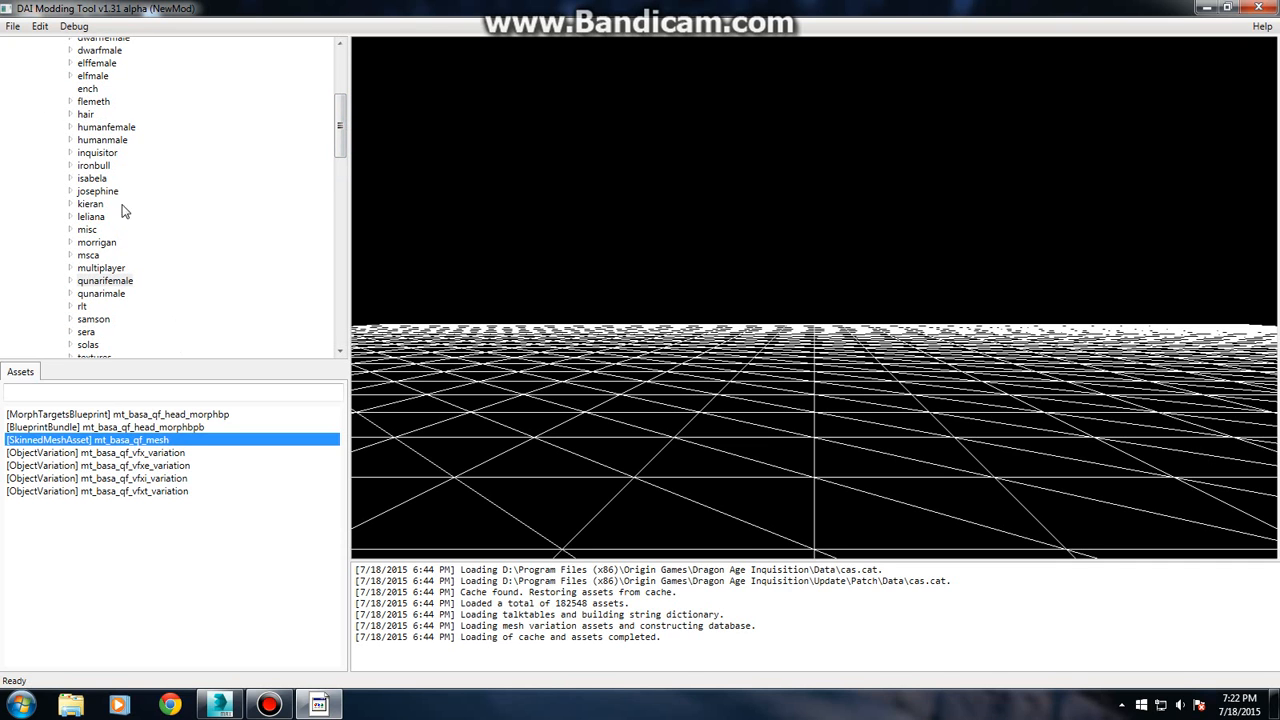
click(85, 114)
- Find the skinned mesh asset mh_qf_114_nh_model_mesh among the hair assets and open it with its mesh preview
scroll(135, 428, down, 5)
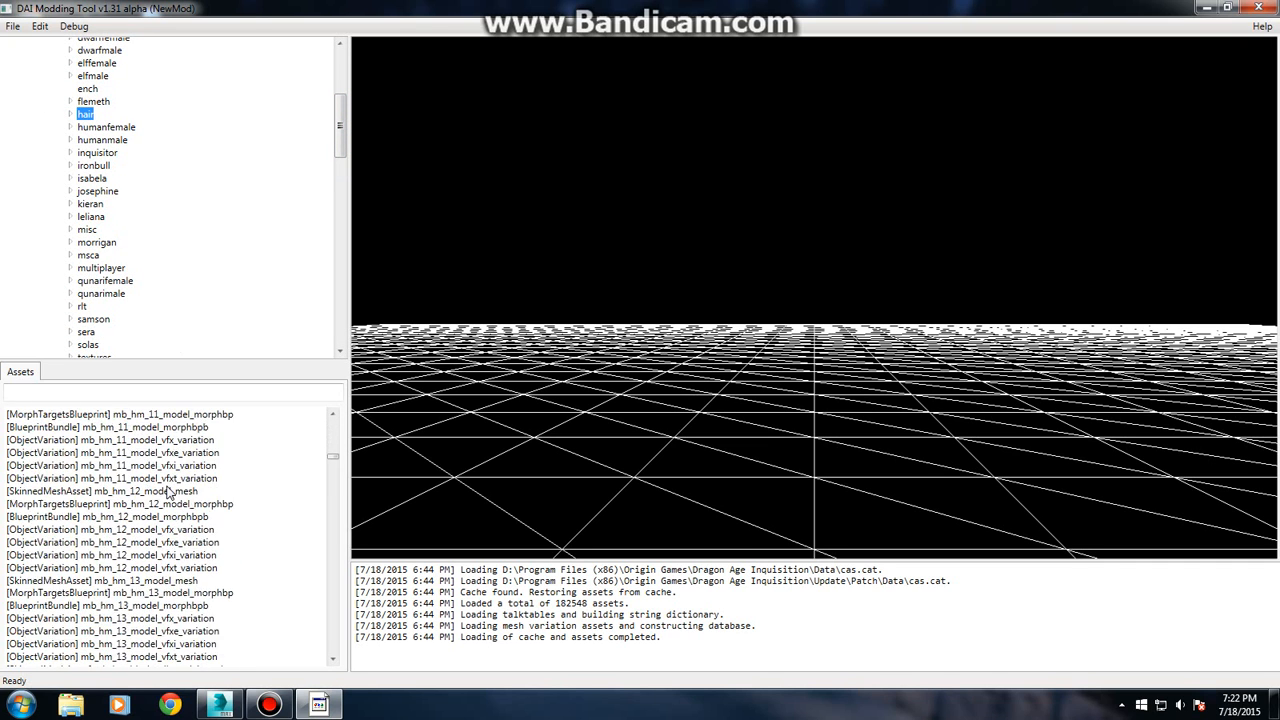
scroll(170, 490, down, 15)
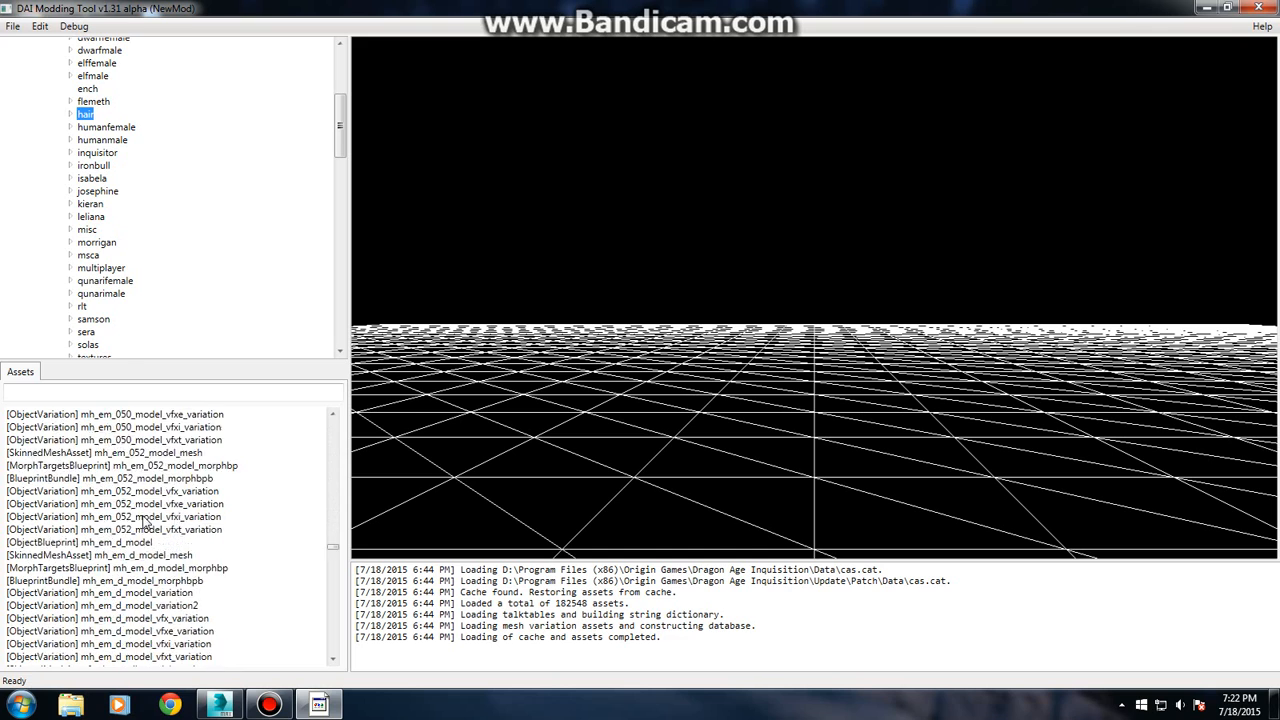
scroll(145, 522, down, 15)
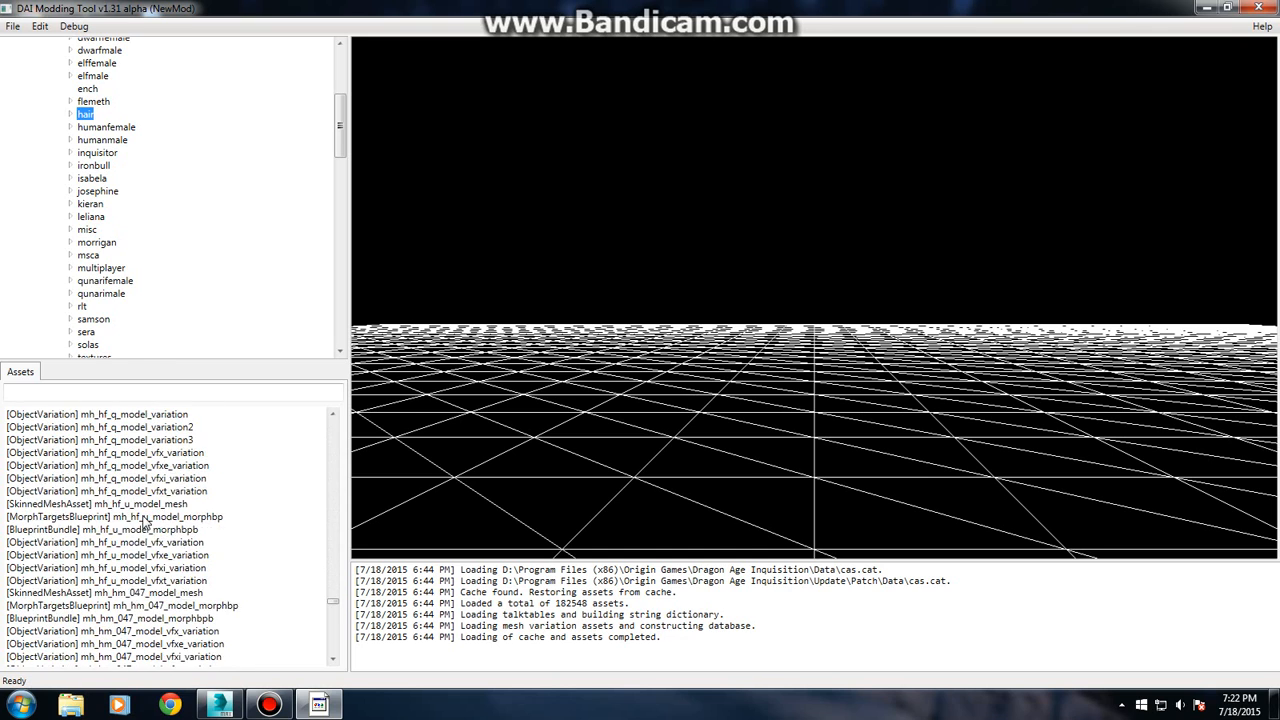
scroll(145, 522, down, 15)
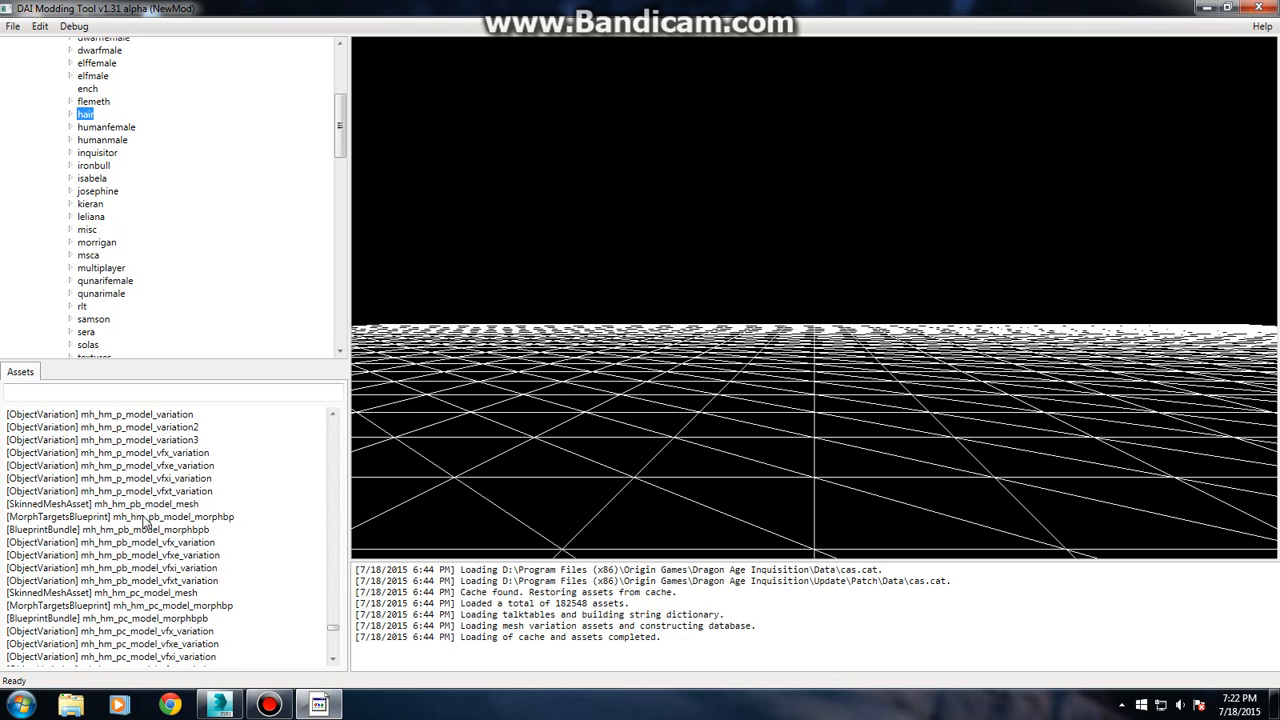
scroll(145, 522, down, 12)
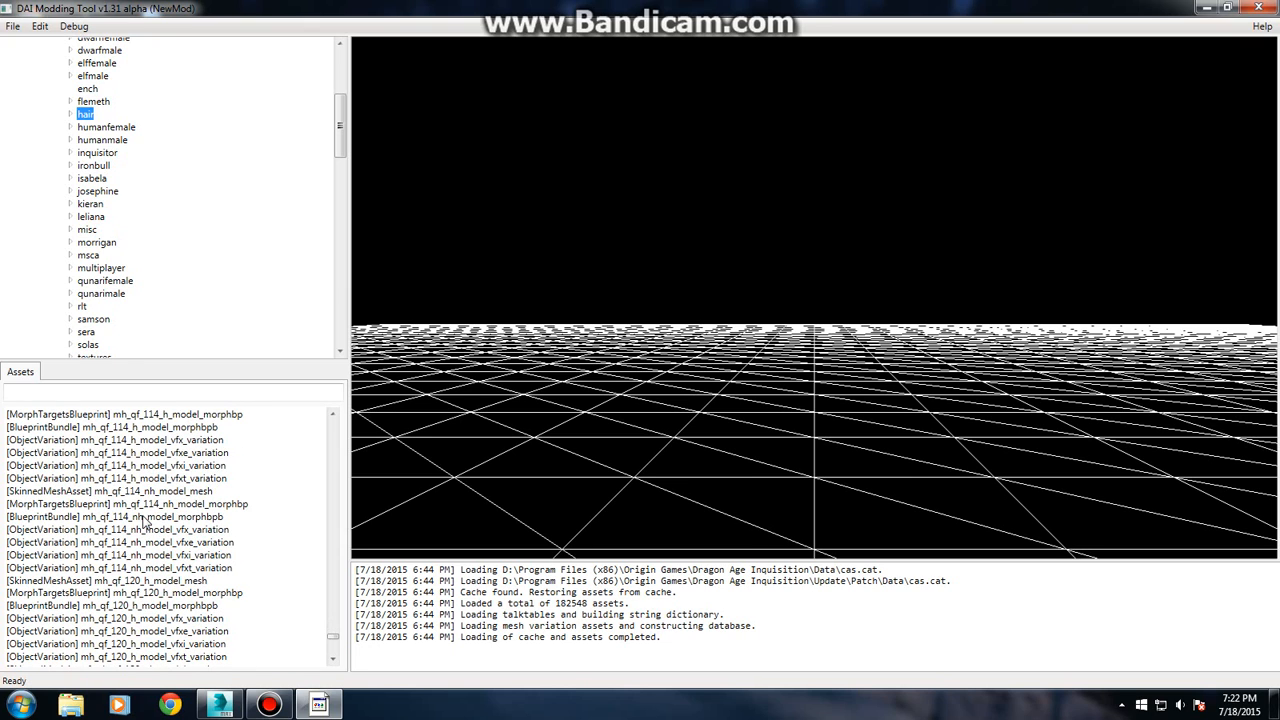
scroll(140, 540, down, 1)
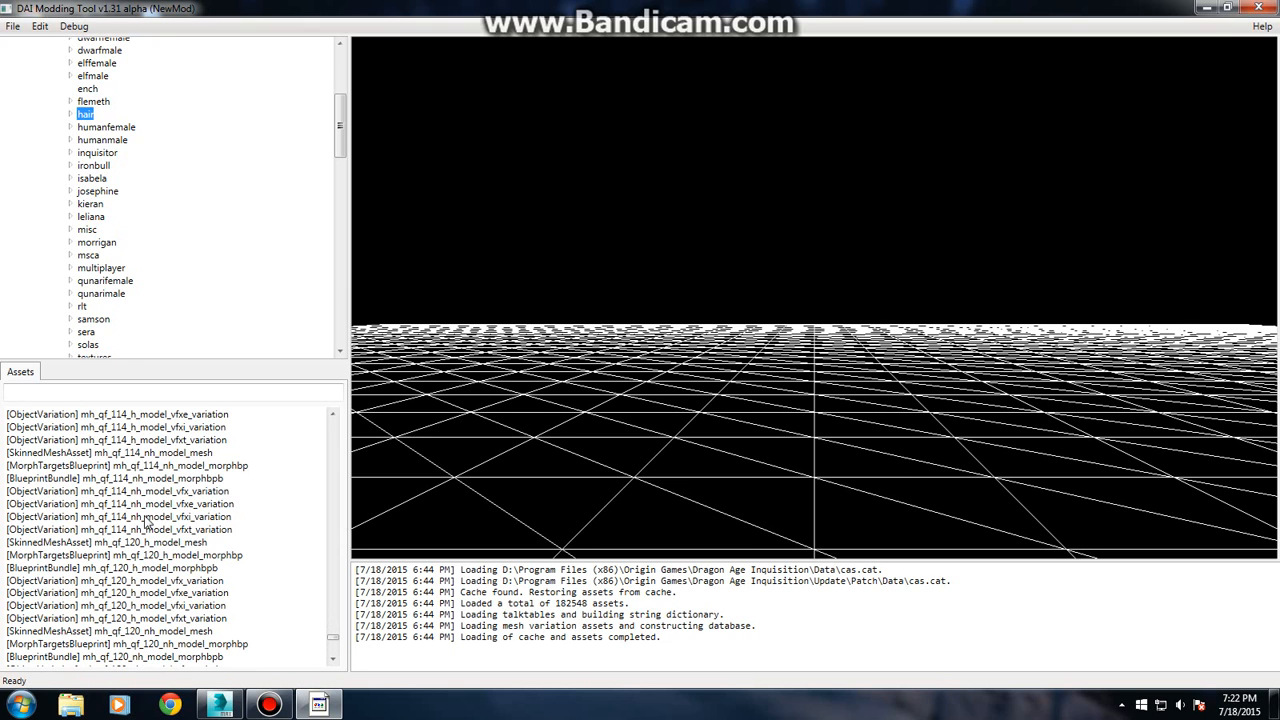
click(101, 455)
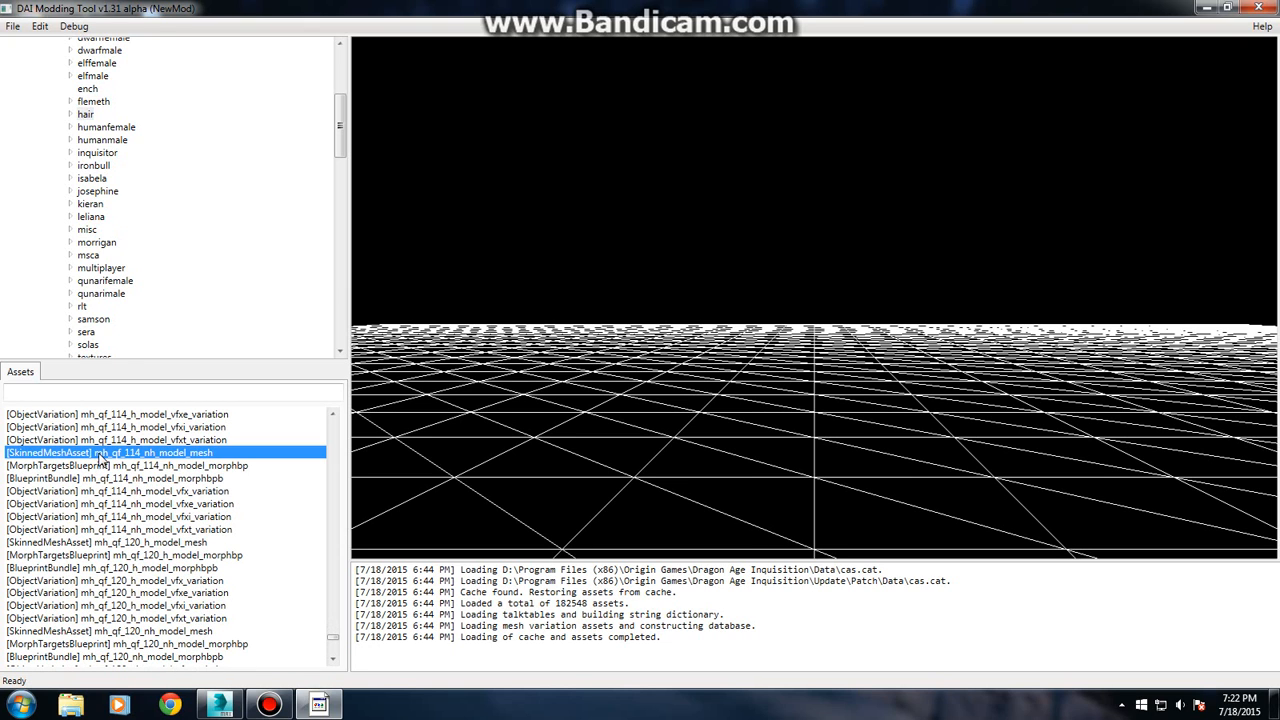
double_click(229, 455)
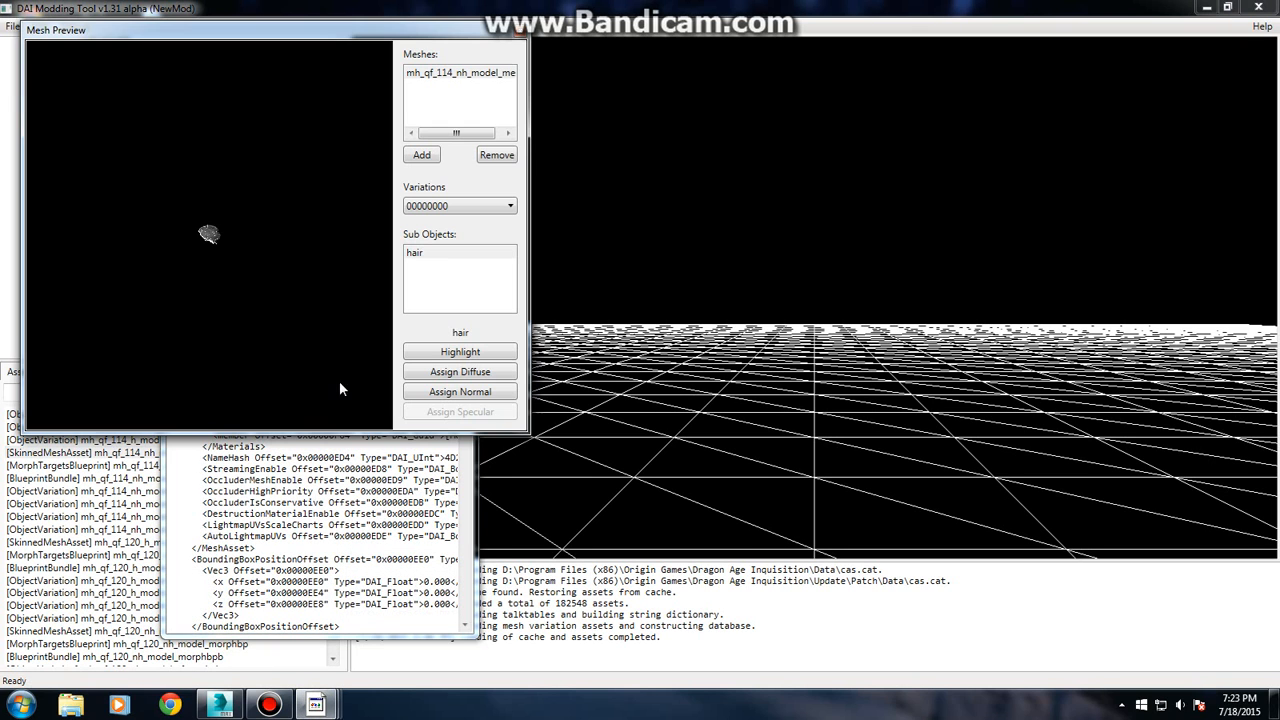
- Examine the asset's original hair mesh from several angles in the mesh preview, and close the preview
scroll(148, 228, up, 3)
drag(160, 230, 345, 220)
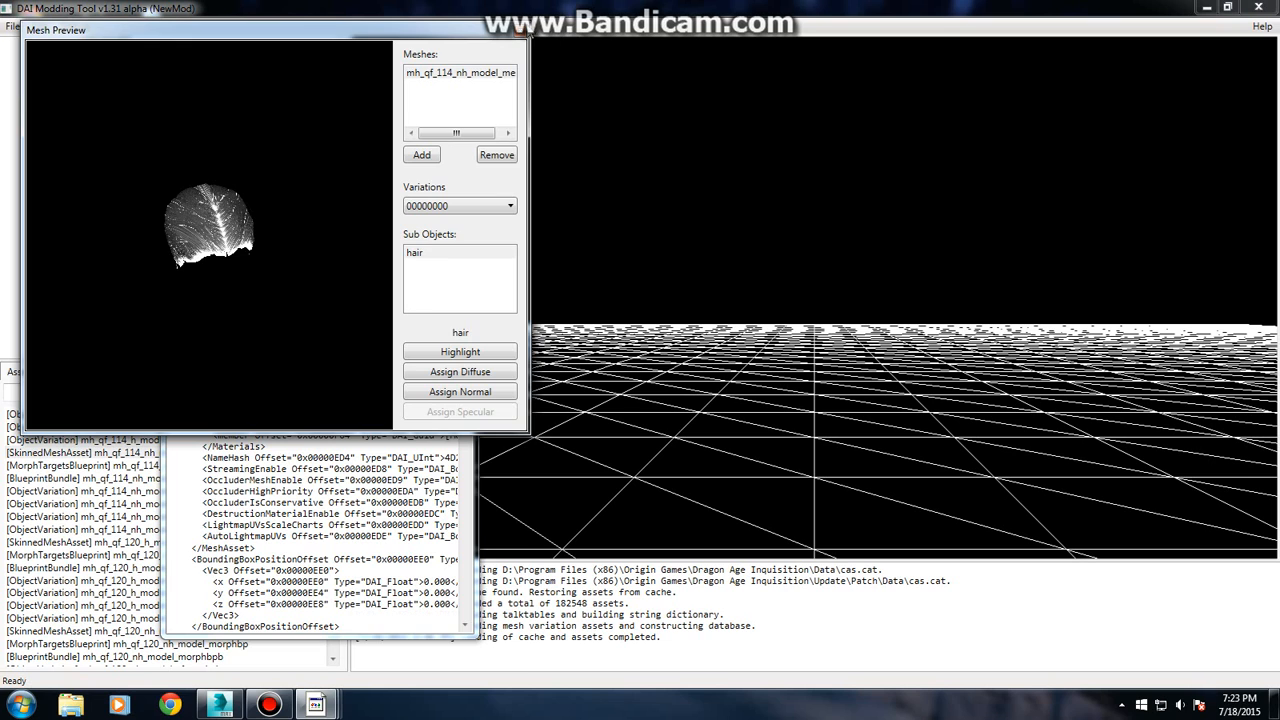
click(533, 31)
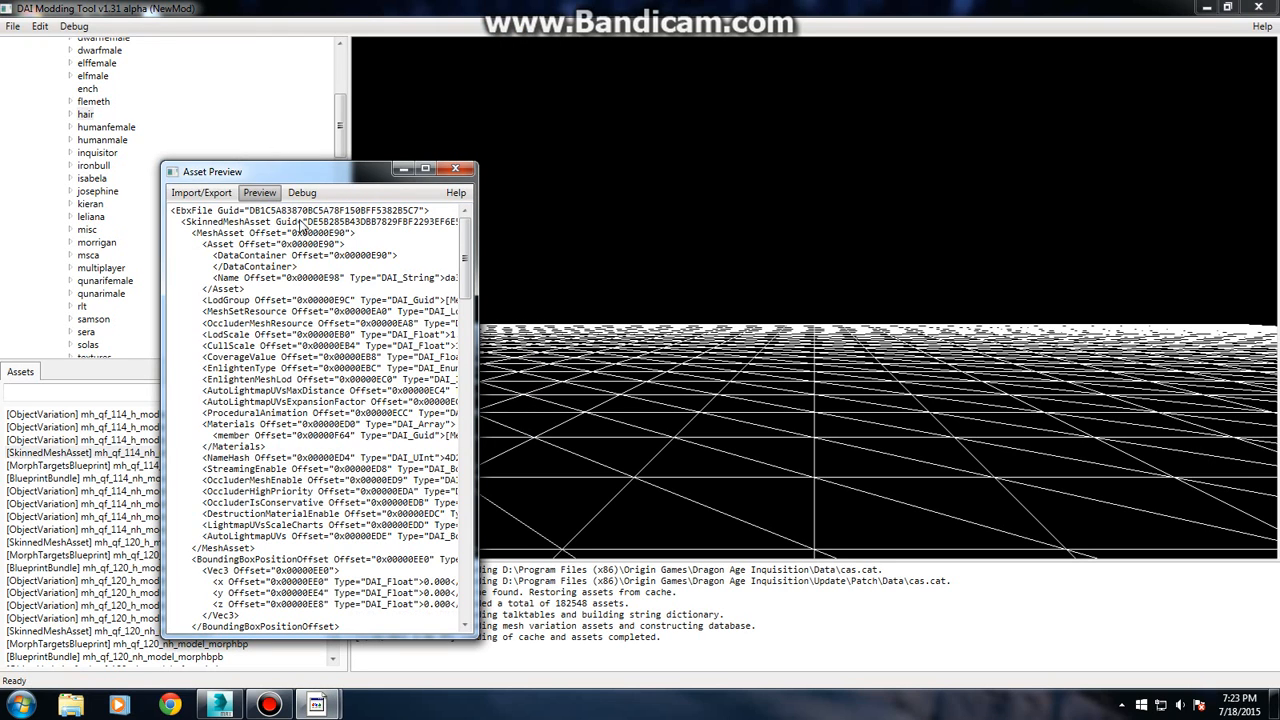
- Import "qunari hair finished 2.obj" from the Desktop into the hair mesh asset at a global scale of 1.000
click(201, 192)
click(222, 211)
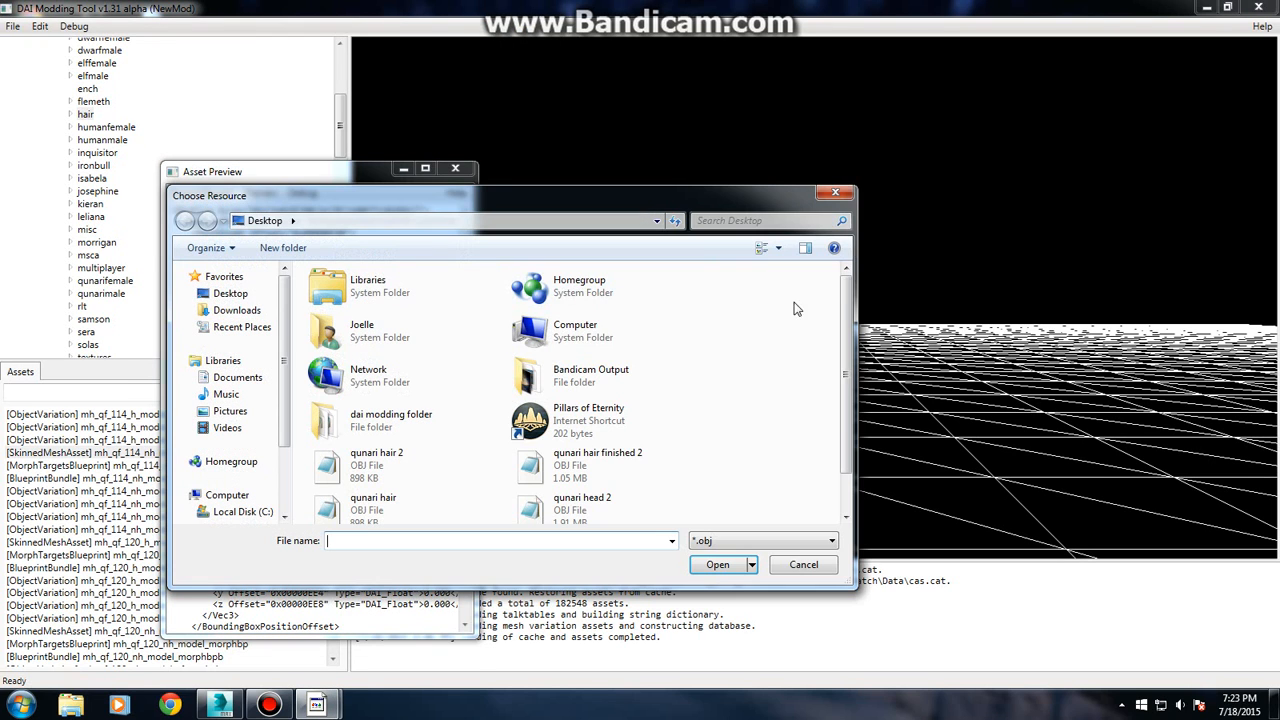
scroll(846, 330, down, 2)
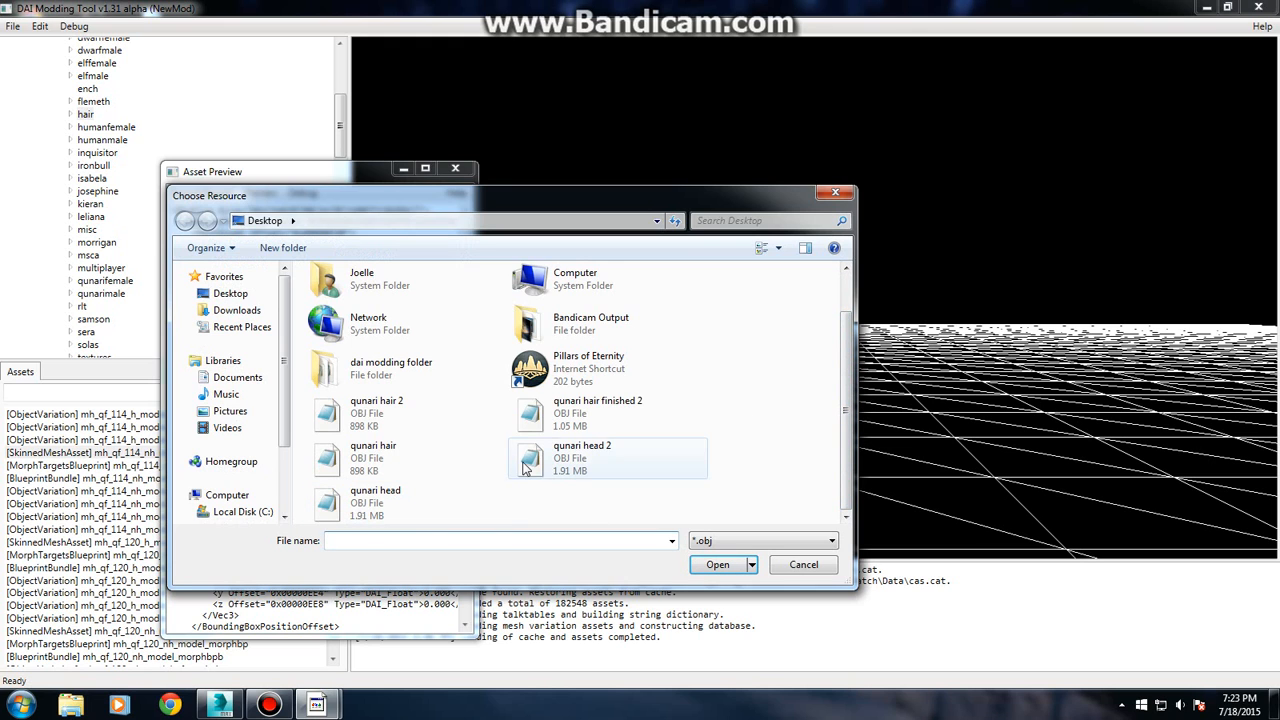
double_click(645, 420)
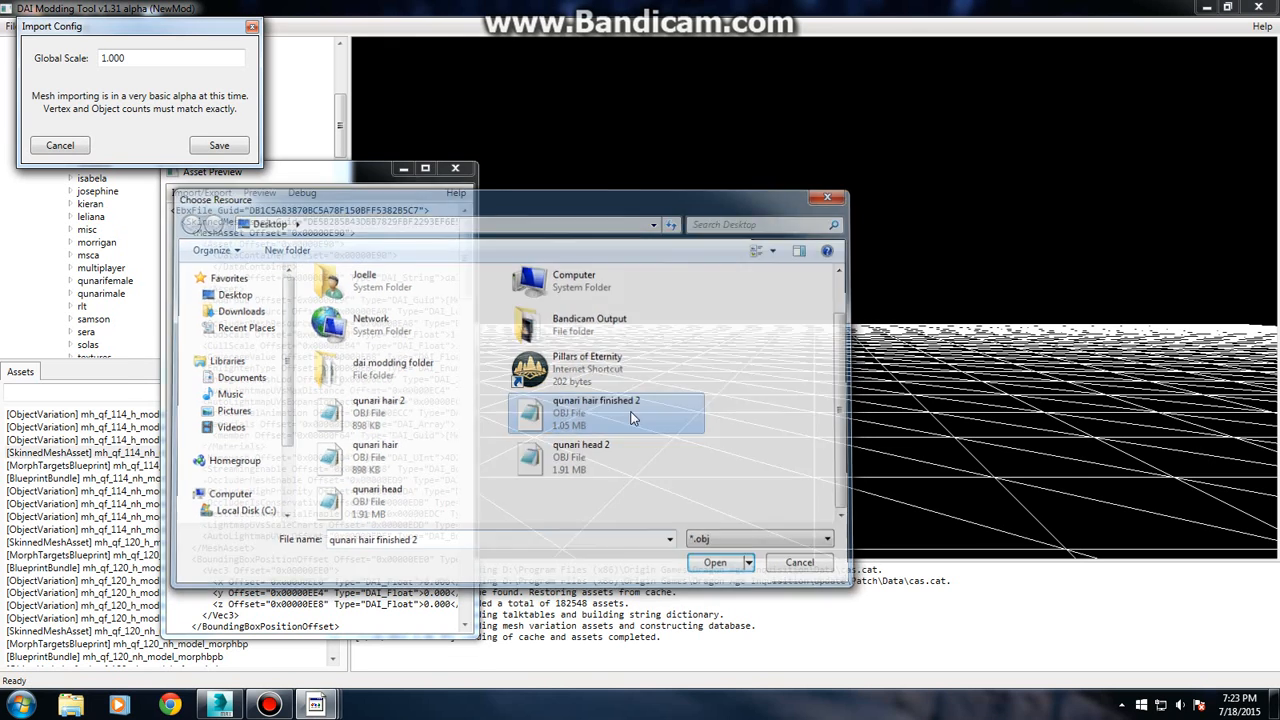
click(219, 146)
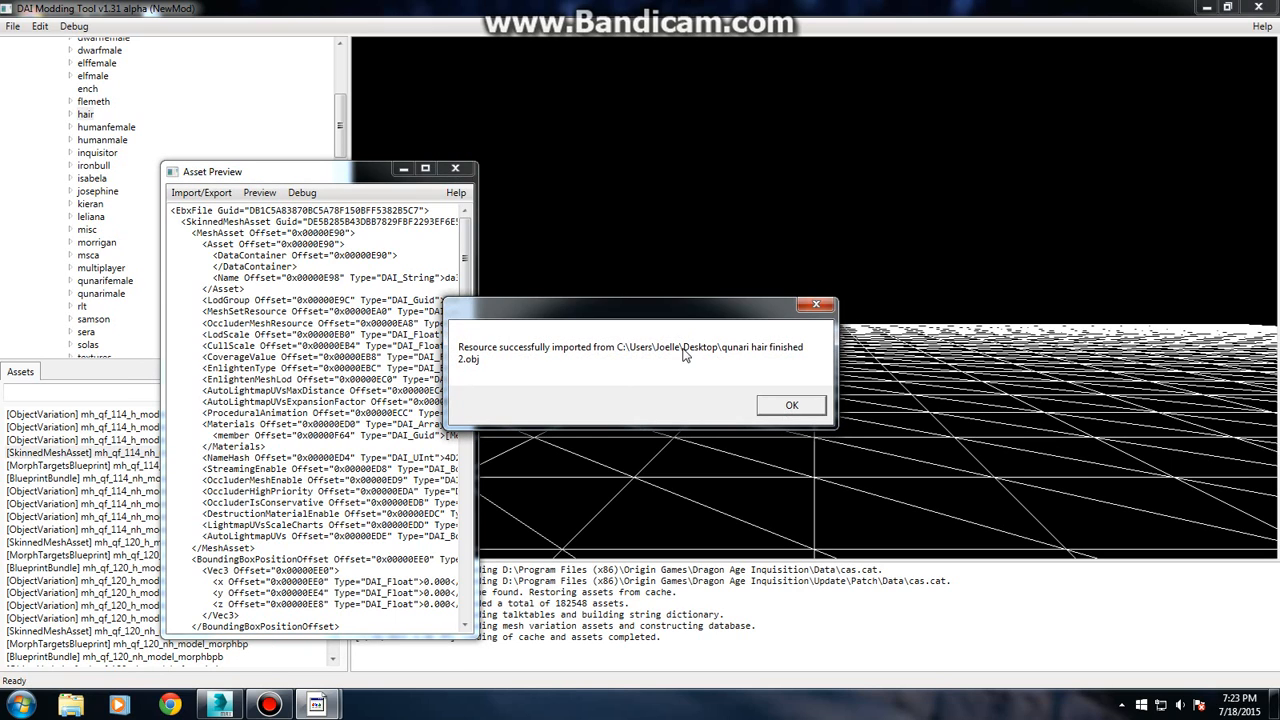
click(791, 406)
- Preview the imported hair mesh from all sides with its hair sub-object highlighted, and close the preview and asset
click(267, 196)
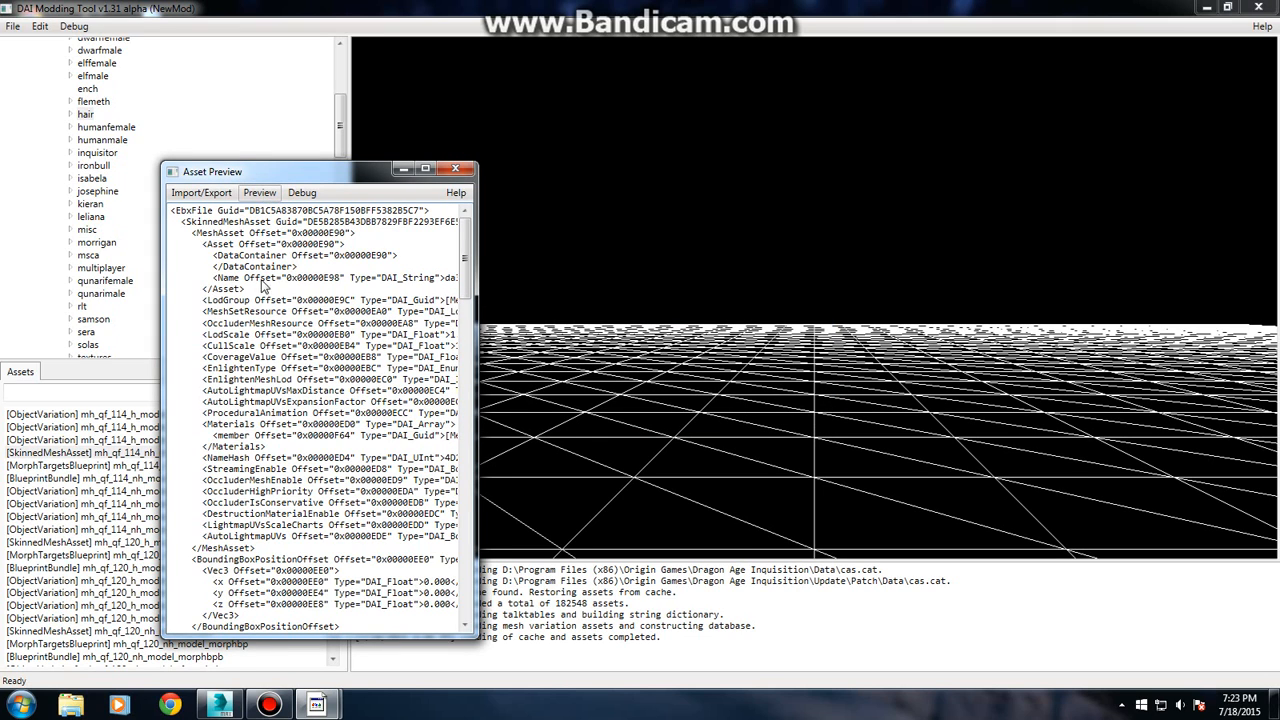
scroll(257, 278, up, 5)
drag(187, 277, 405, 268)
scroll(319, 290, up, 3)
drag(320, 317, 342, 311)
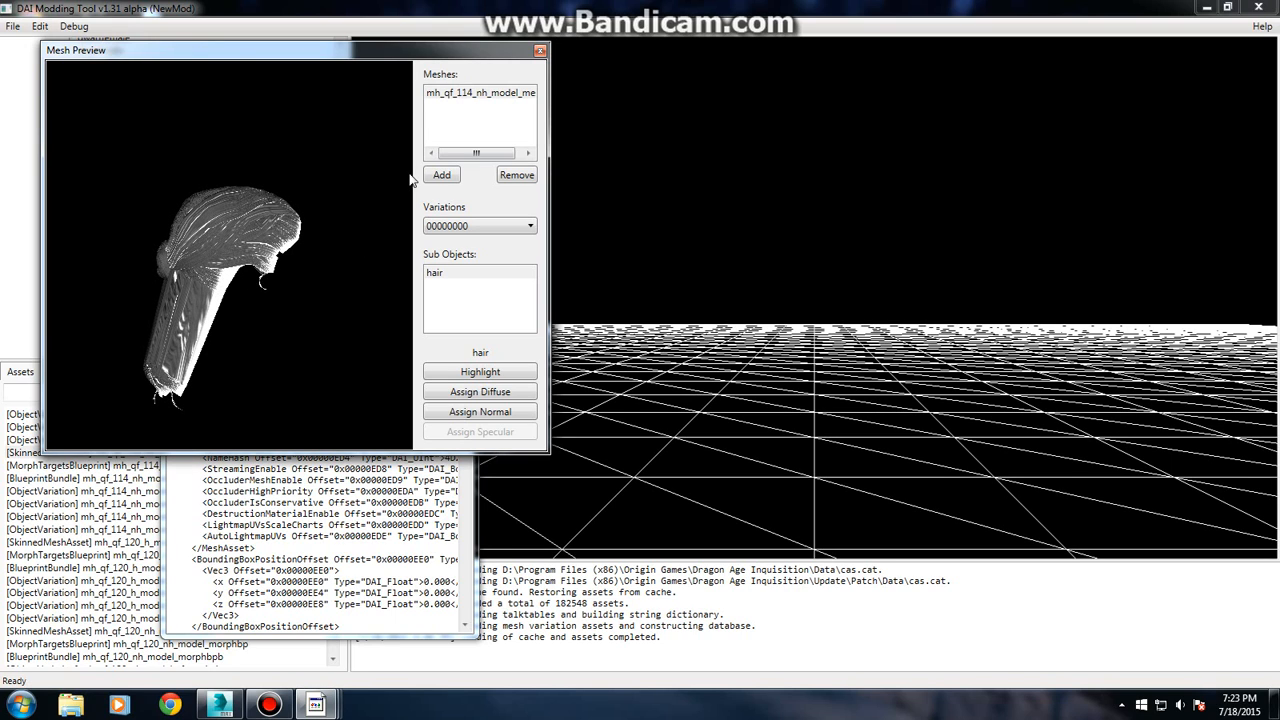
drag(405, 182, 255, 241)
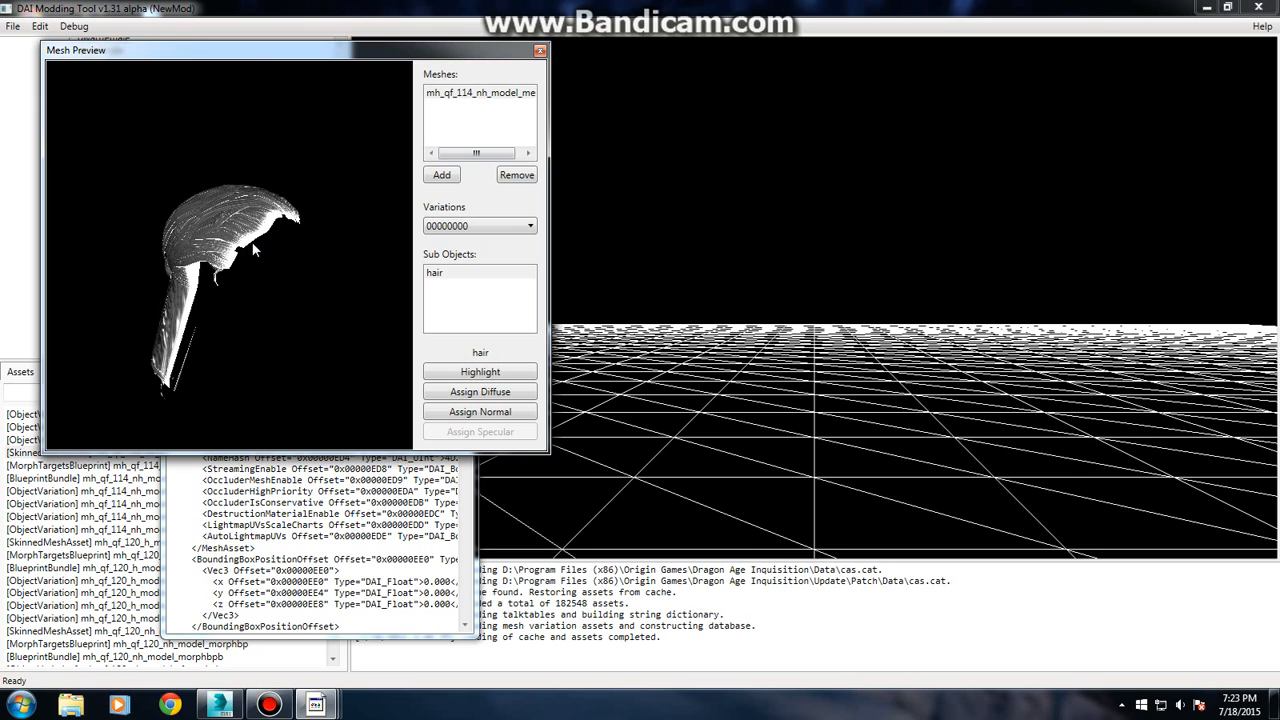
drag(255, 241, 201, 310)
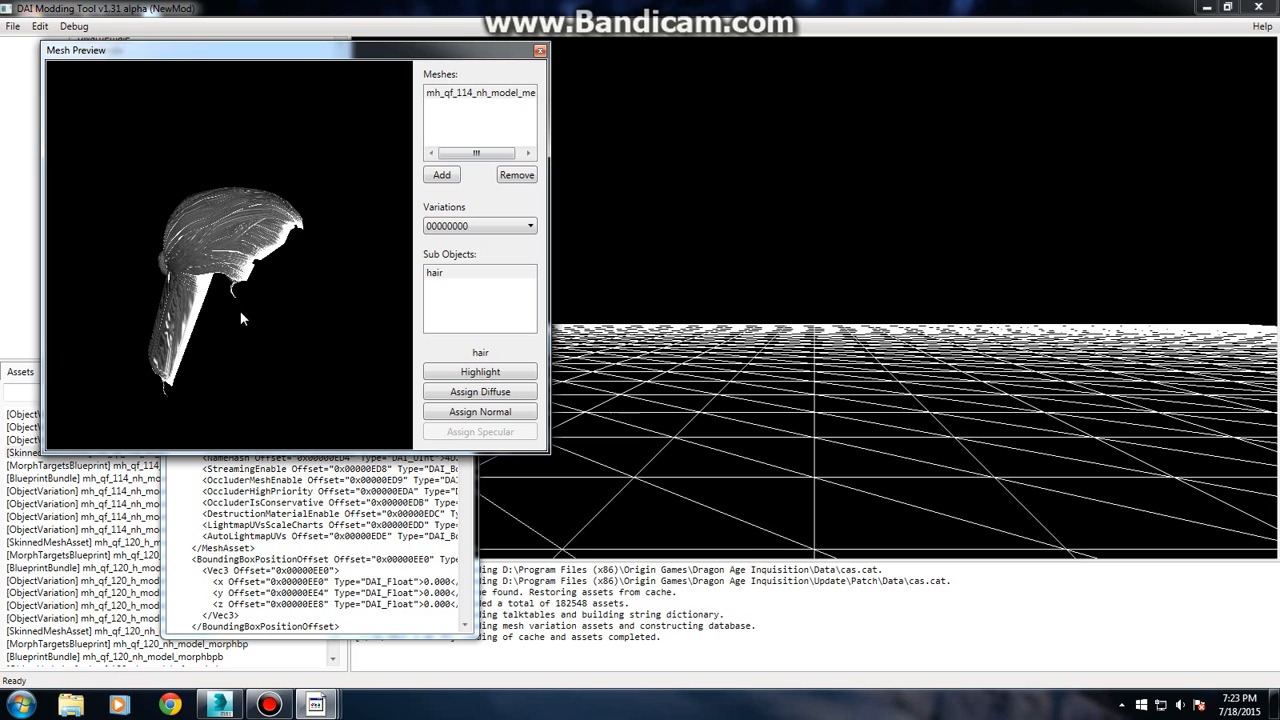
click(437, 373)
drag(147, 329, 331, 297)
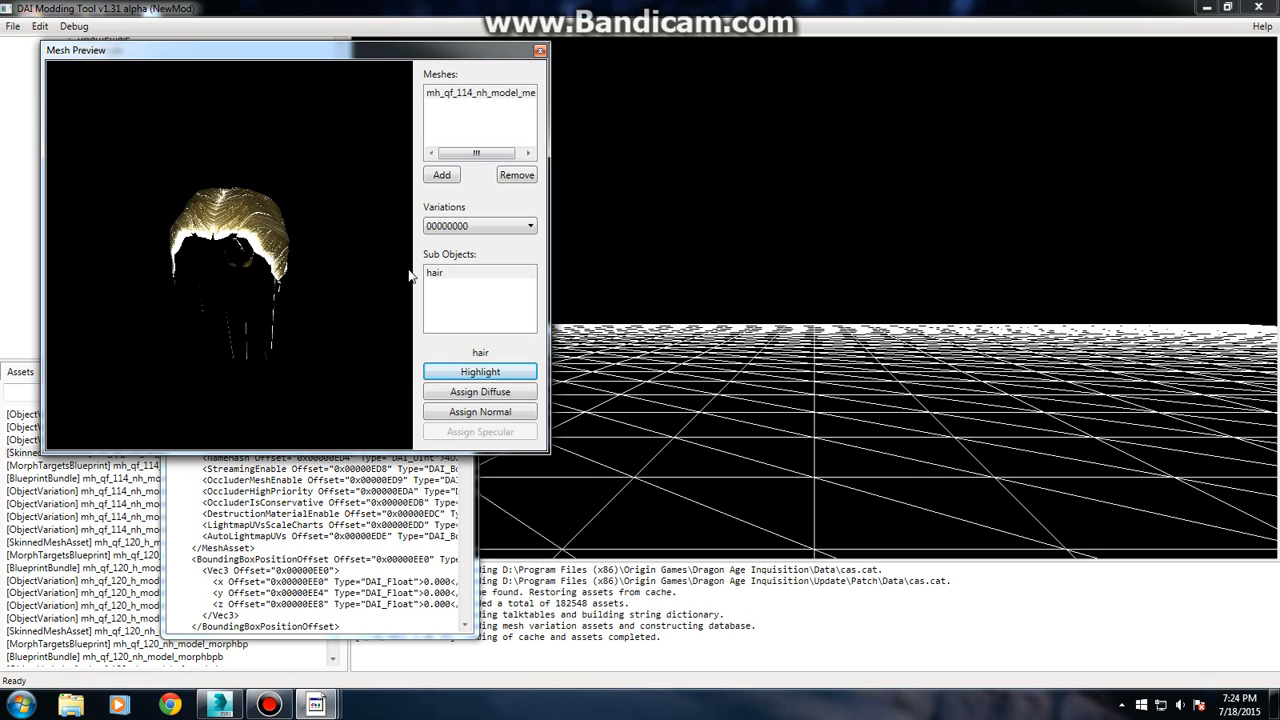
click(540, 47)
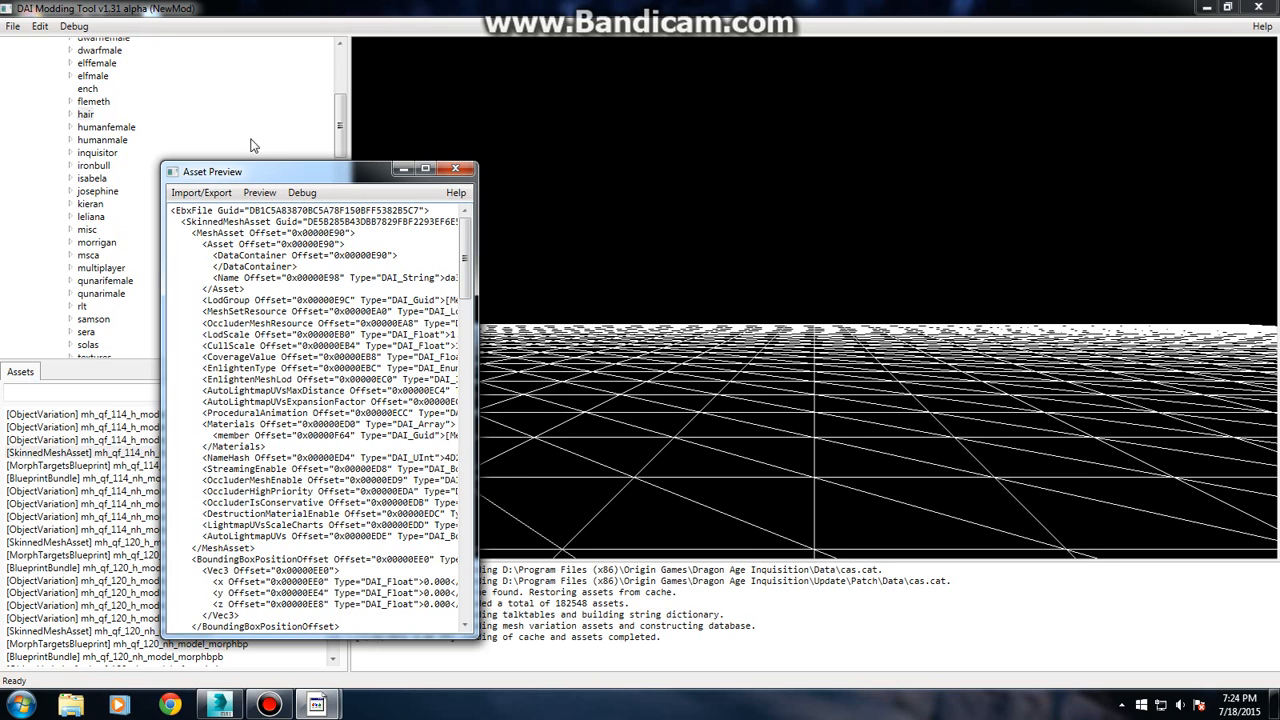
click(478, 167)
- Begin saving the project as a new mod, titled "Qunari Hair by" followed by the author's handle and "2"
click(13, 26)
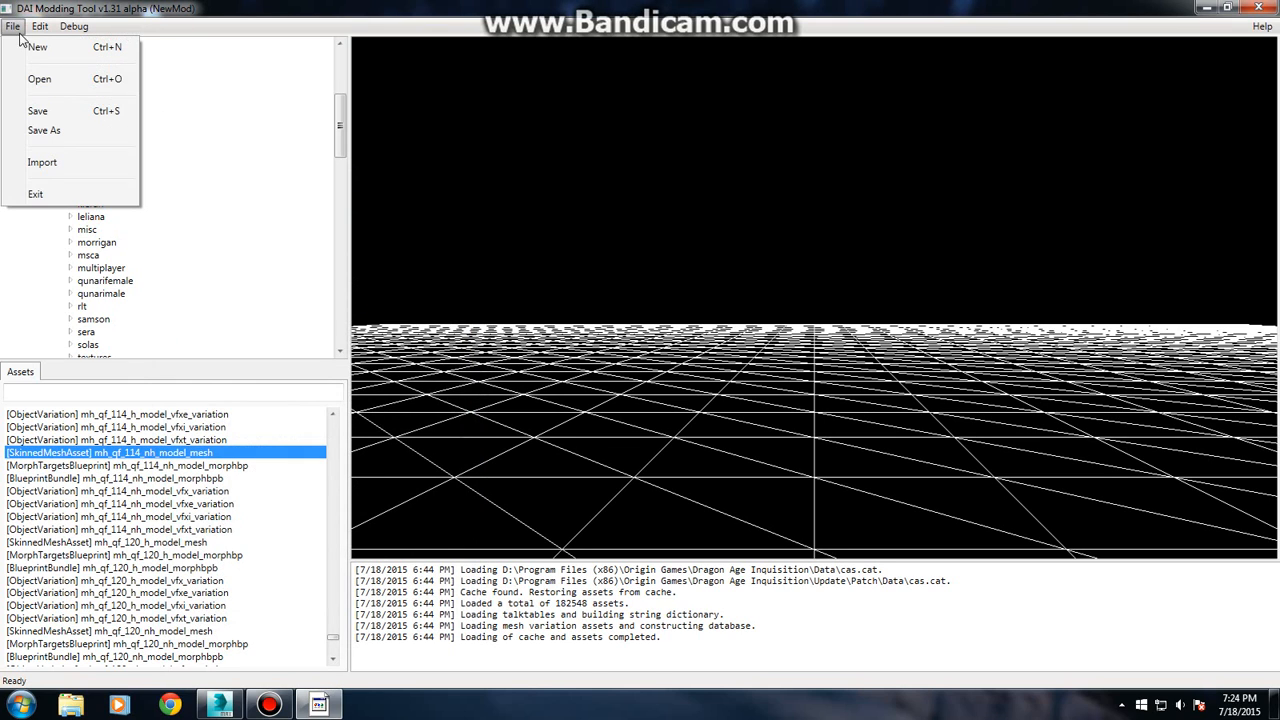
click(45, 133)
click(245, 104)
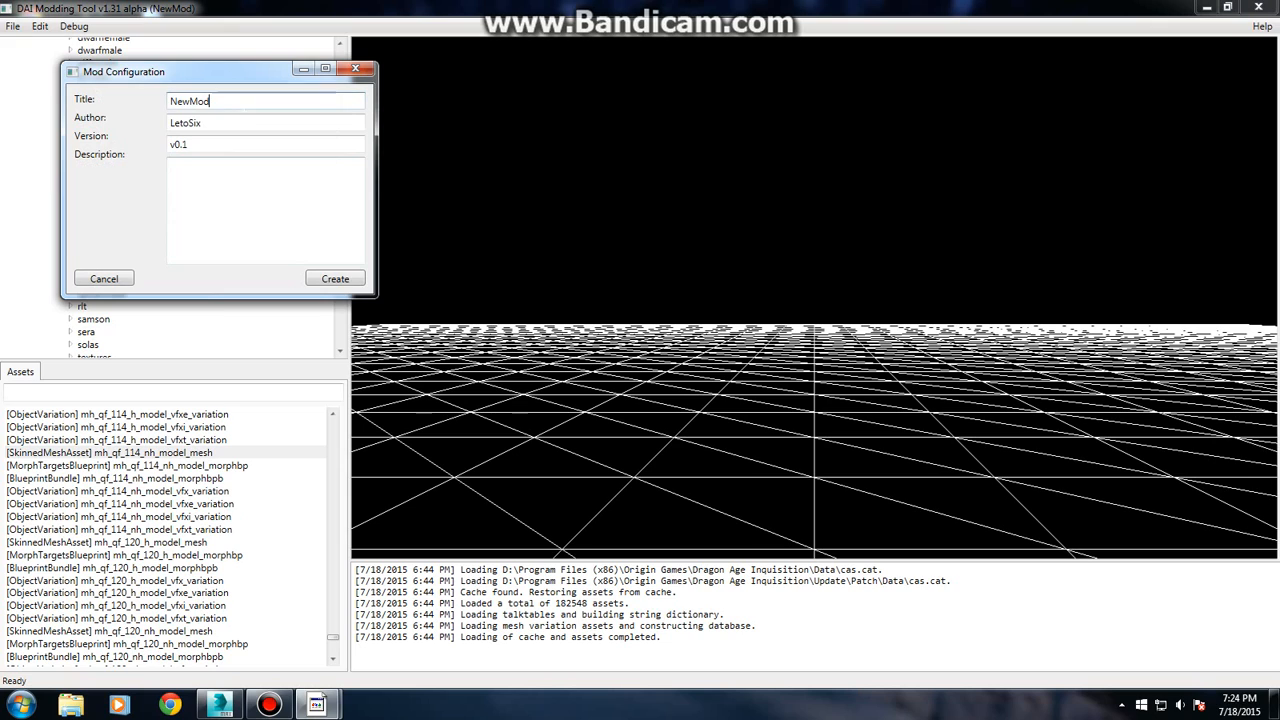
double_click(245, 104)
key(BackSpace)
text(Qunari Hair by Leto 2)
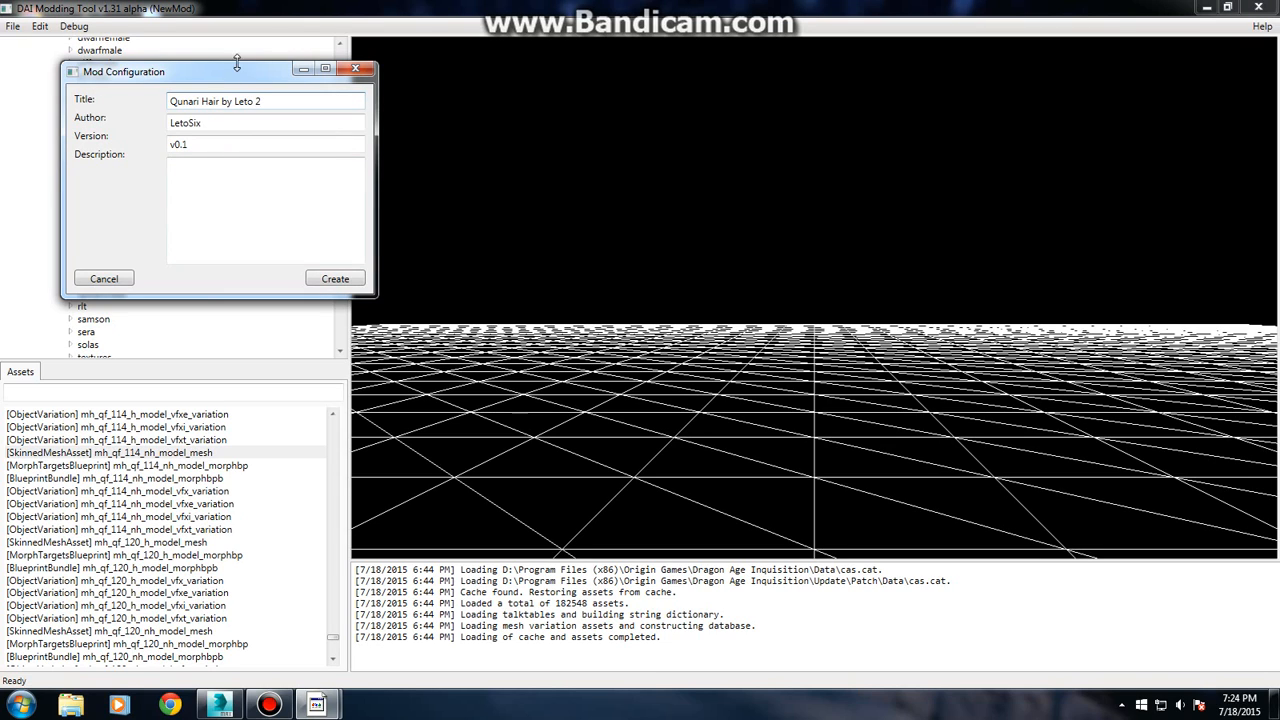
- Set the mod's version to v1.9 and create the mod with the entered title and author
click(223, 123)
click(218, 143)
text(v)
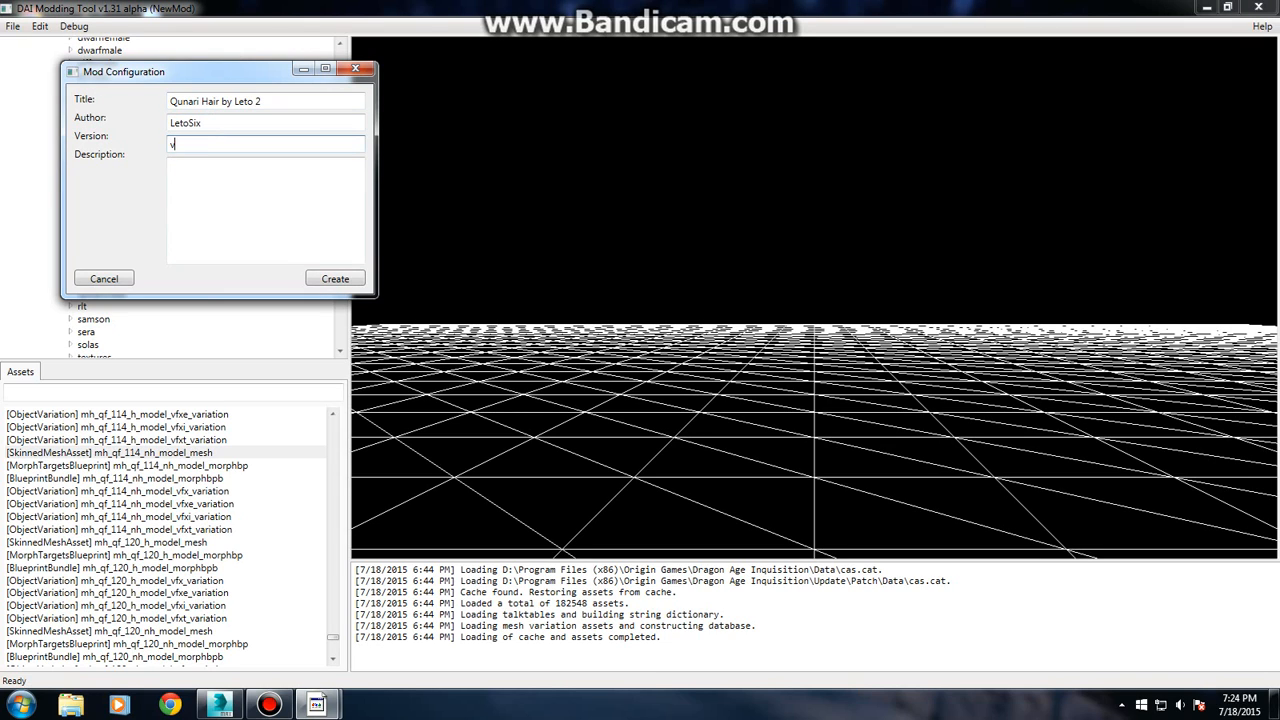
text(1.9)
click(336, 278)
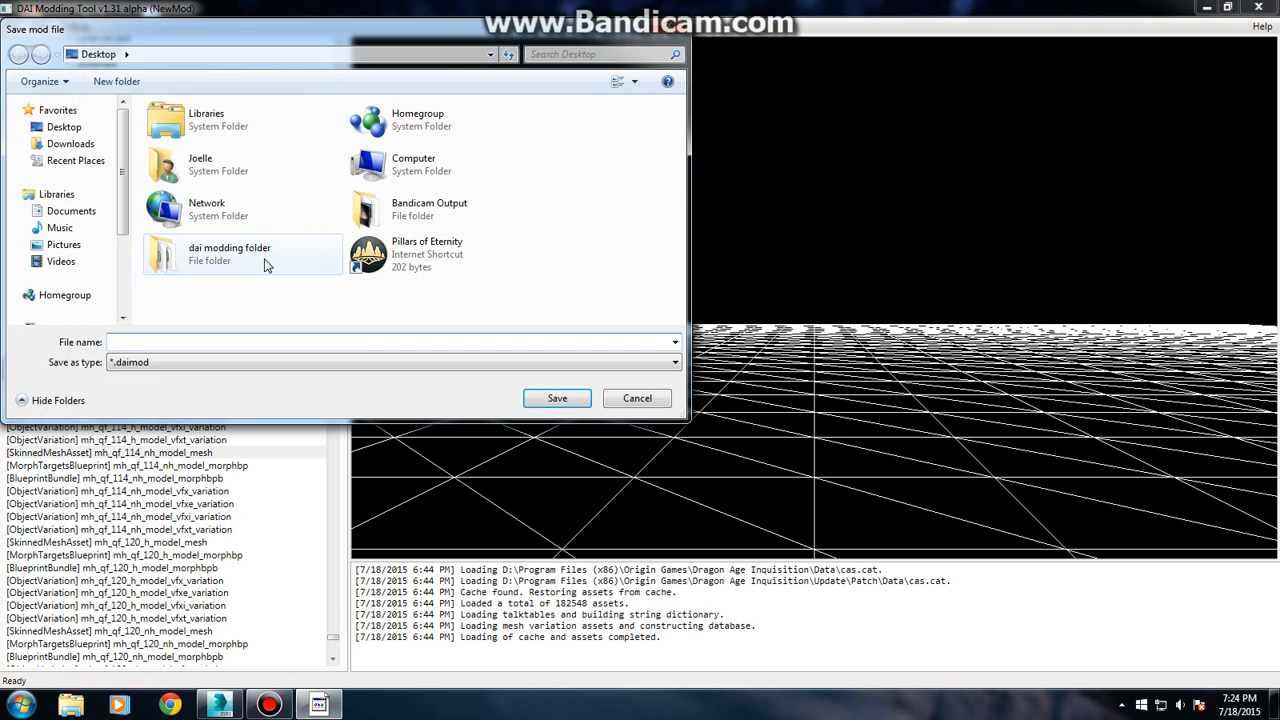
- Save the mod file to the Desktop as "qunari hair finished 2" in .daimod format
text(q)
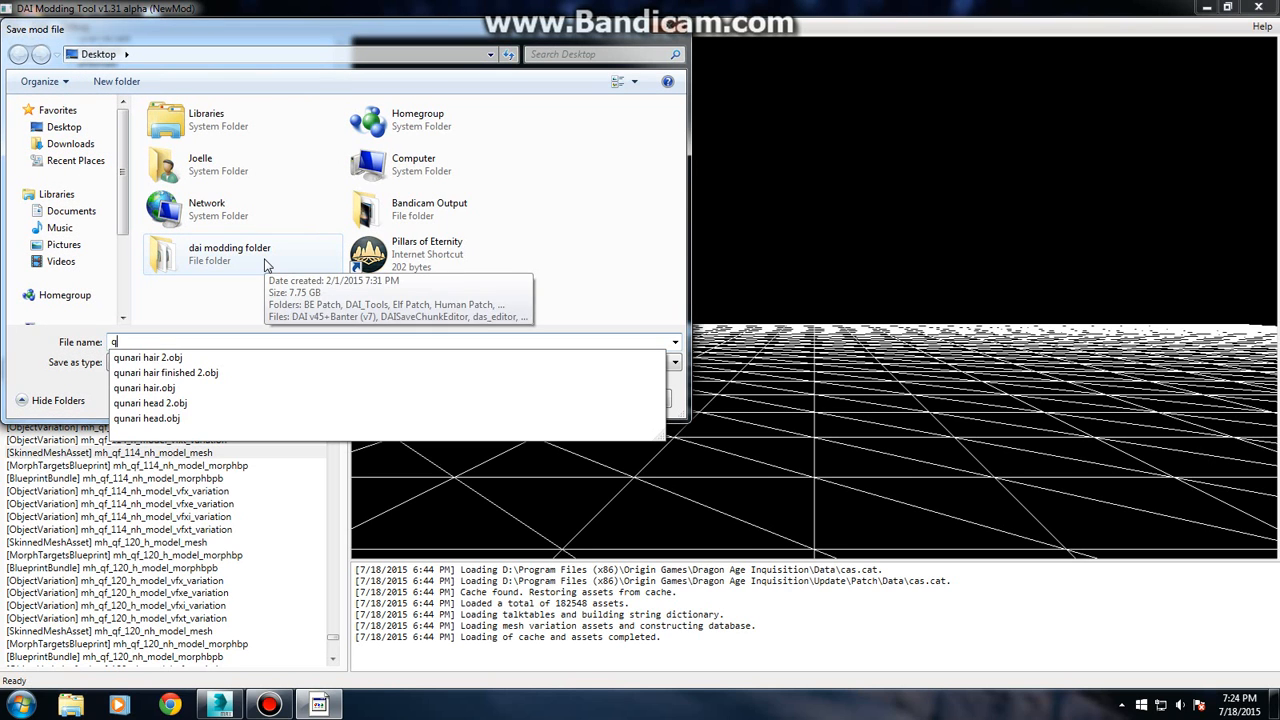
text(unari hair finishe)
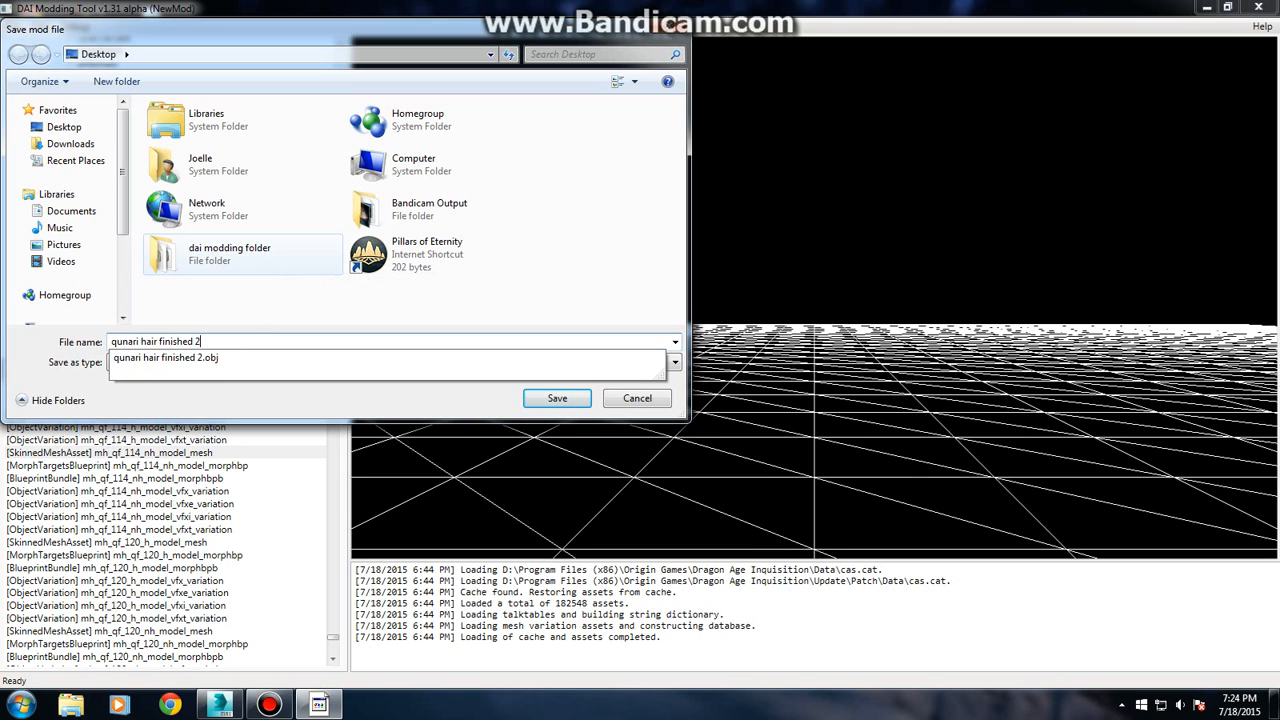
text(d 2)
key(Return)
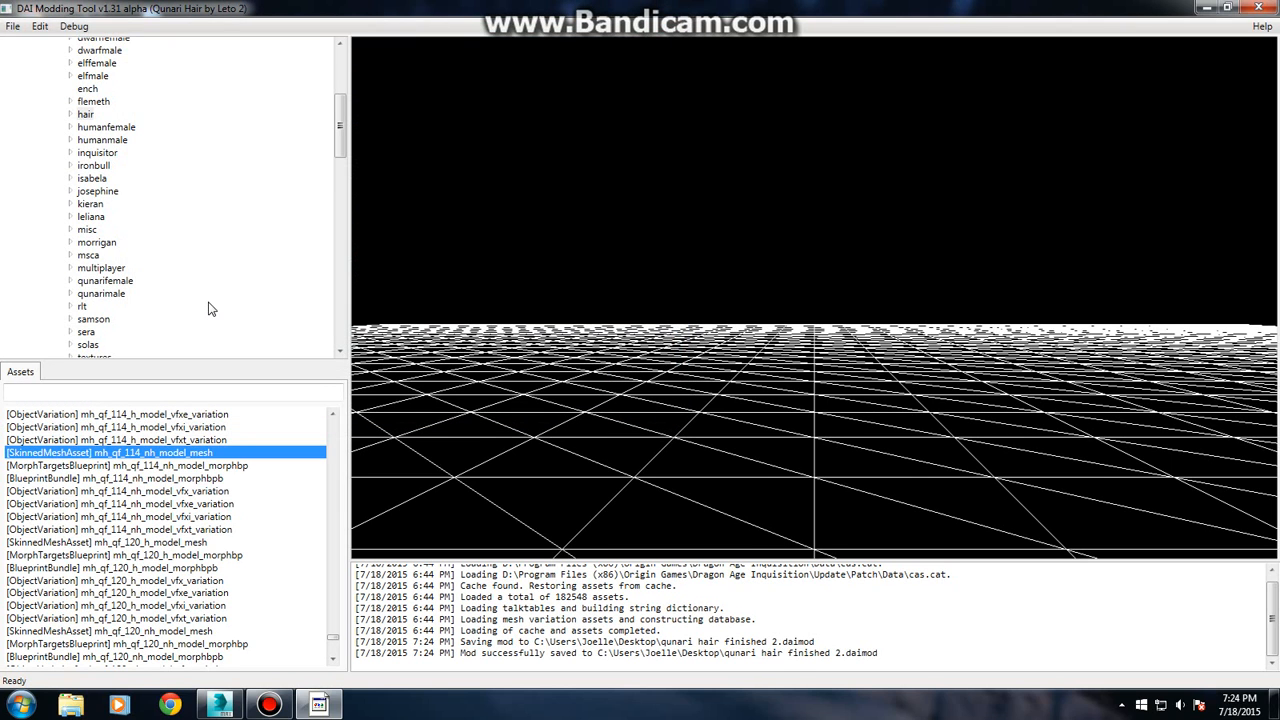
- Minimize the modding tool, open the "qunari hair" folder on Local Disk (D:), and select the existing .daimod file in it
click(1206, 7)
click(270, 705)
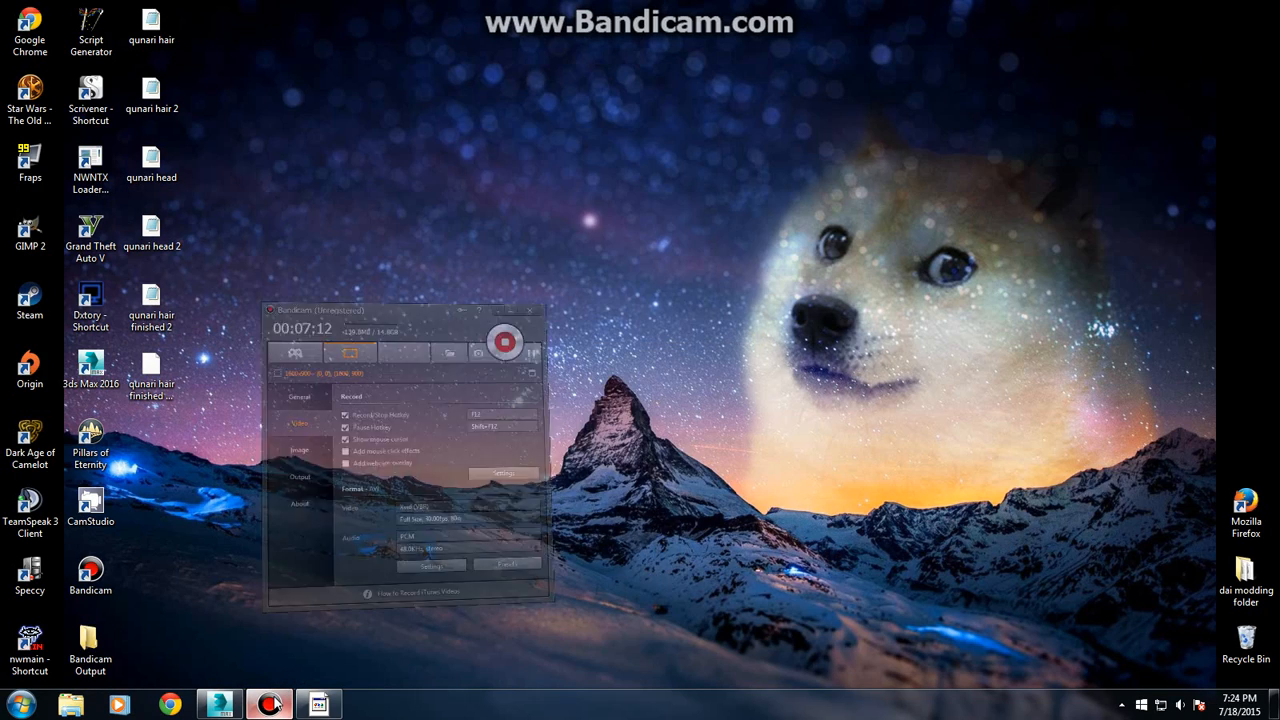
click(272, 705)
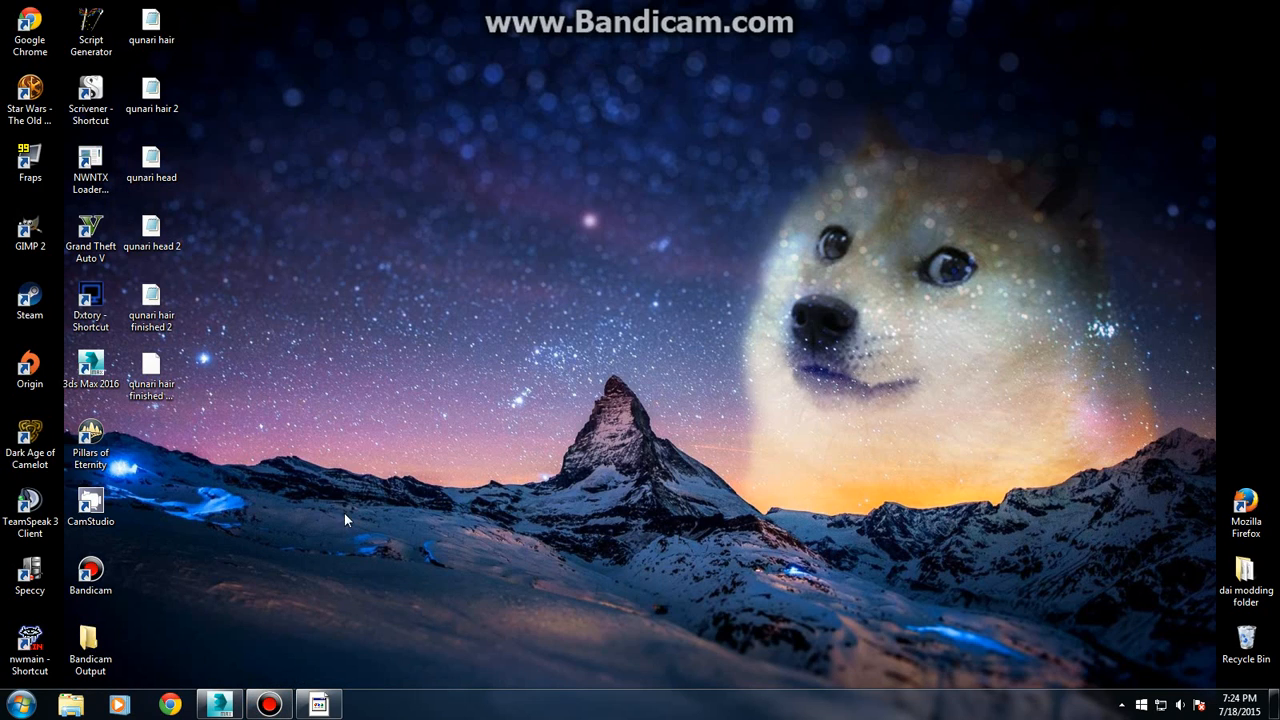
key(super)
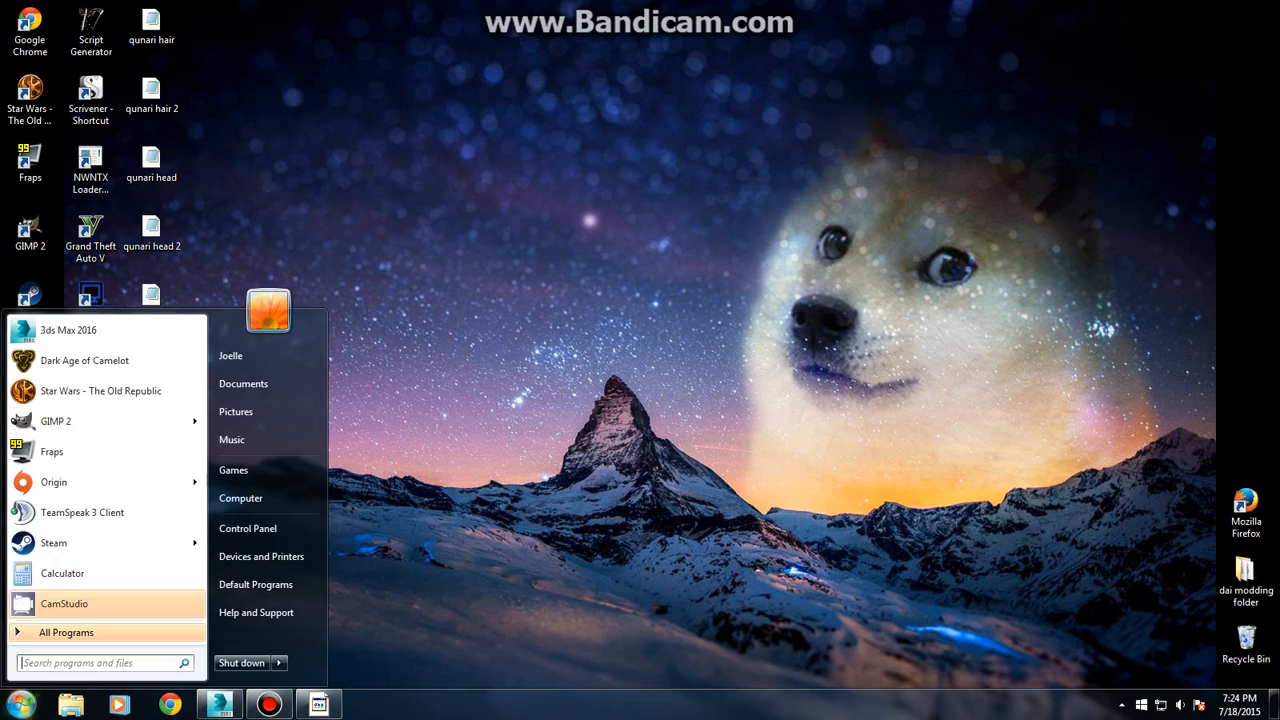
click(270, 494)
double_click(410, 118)
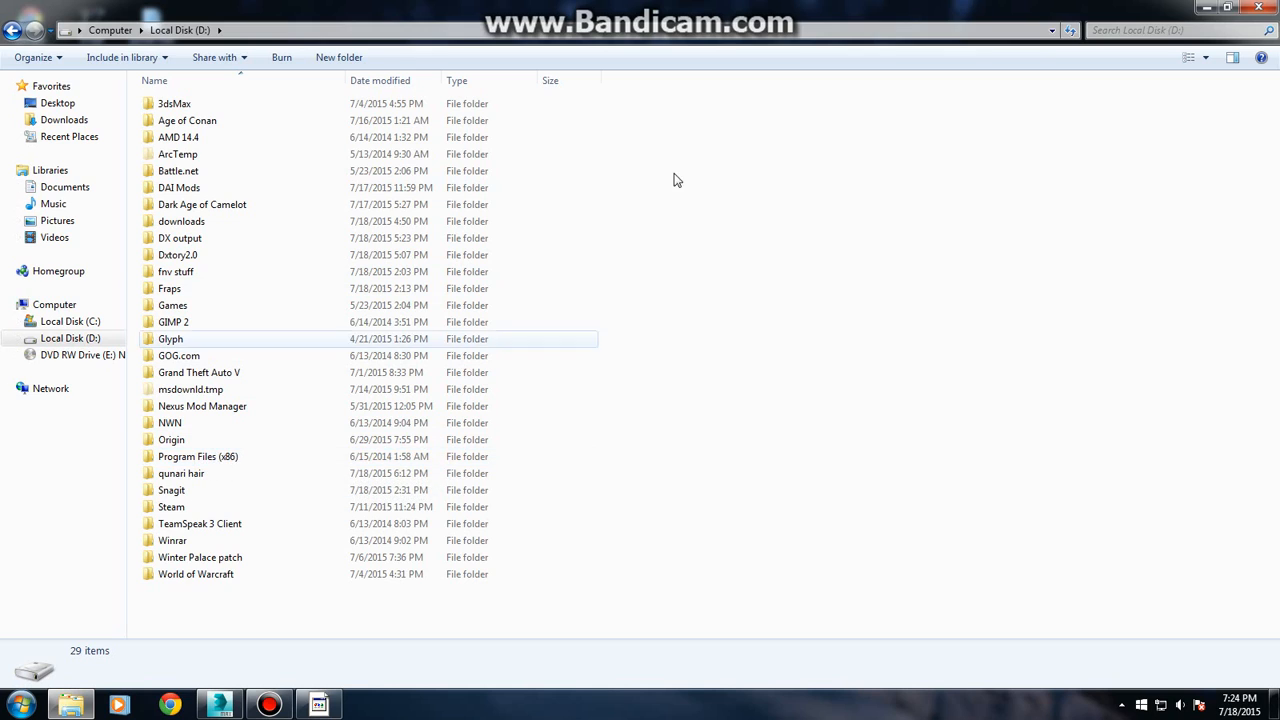
double_click(223, 474)
click(208, 106)
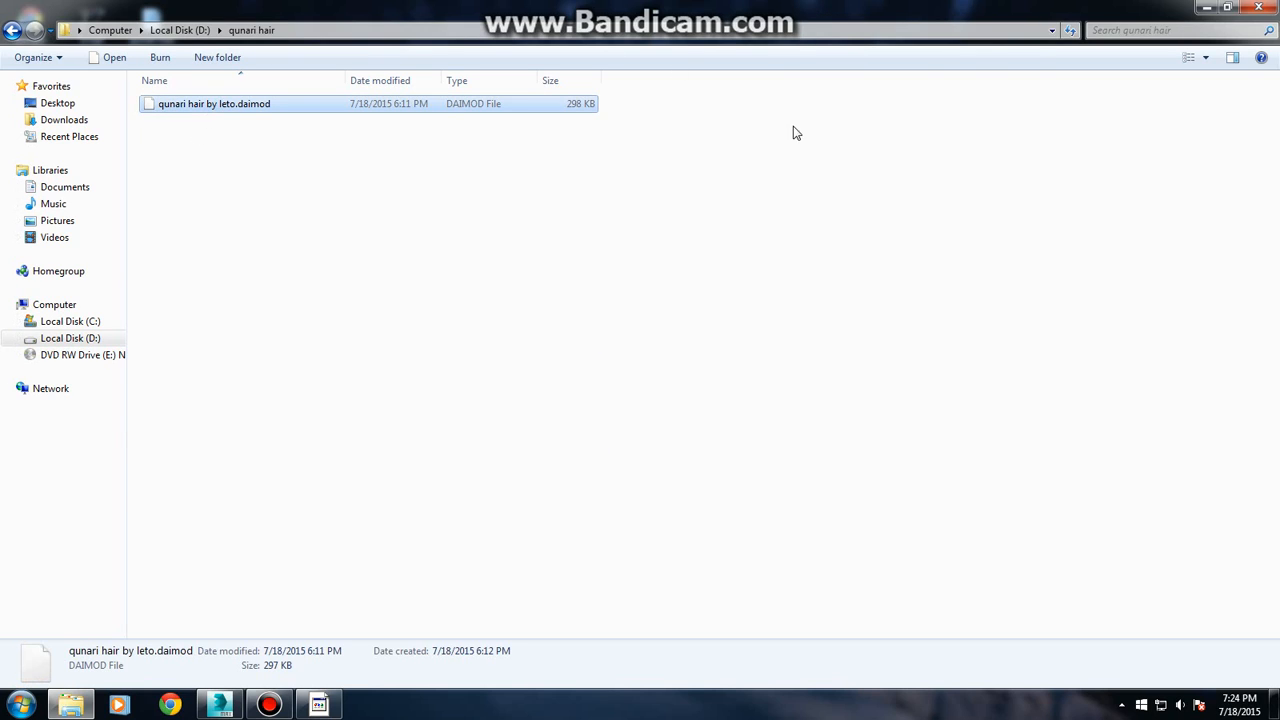
double_click(943, 8)
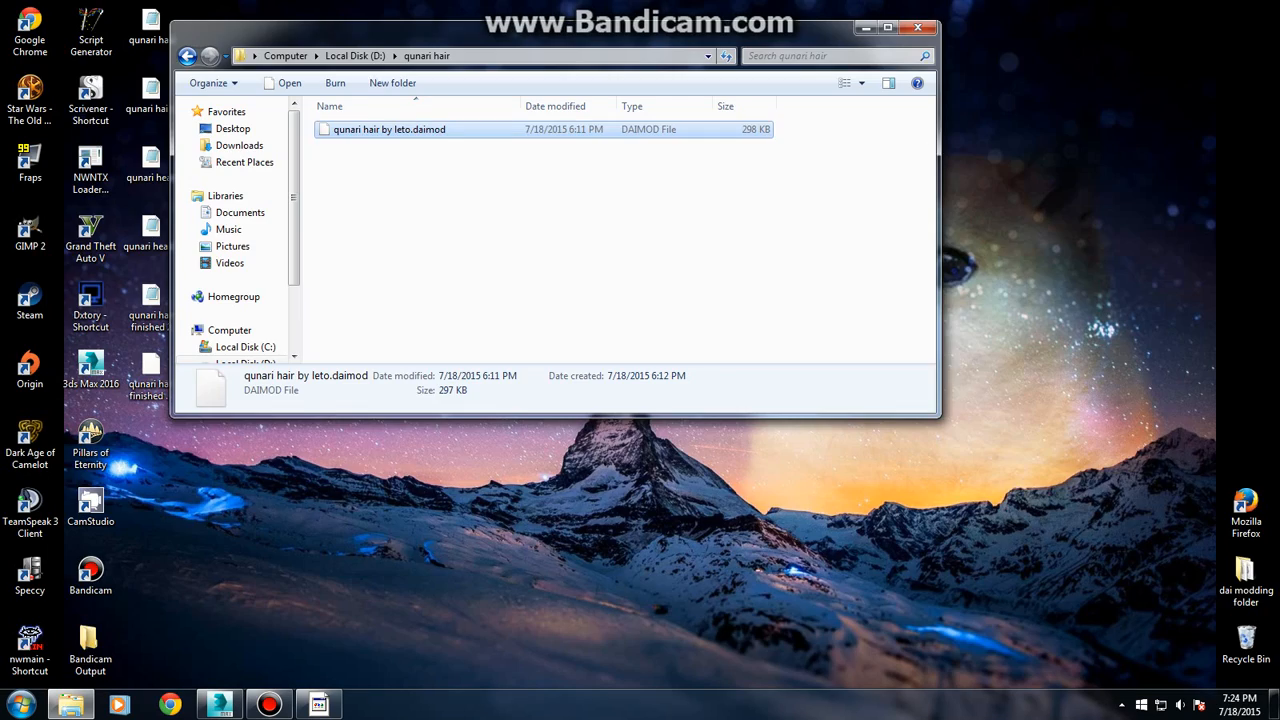
- Launch DAIModManager from the Mod Manager folder inside "dai modding folder", and examine its mod path, mod list and merge option
double_click(1246, 575)
double_click(546, 8)
drag(544, 22, 960, 69)
double_click(812, 237)
double_click(798, 169)
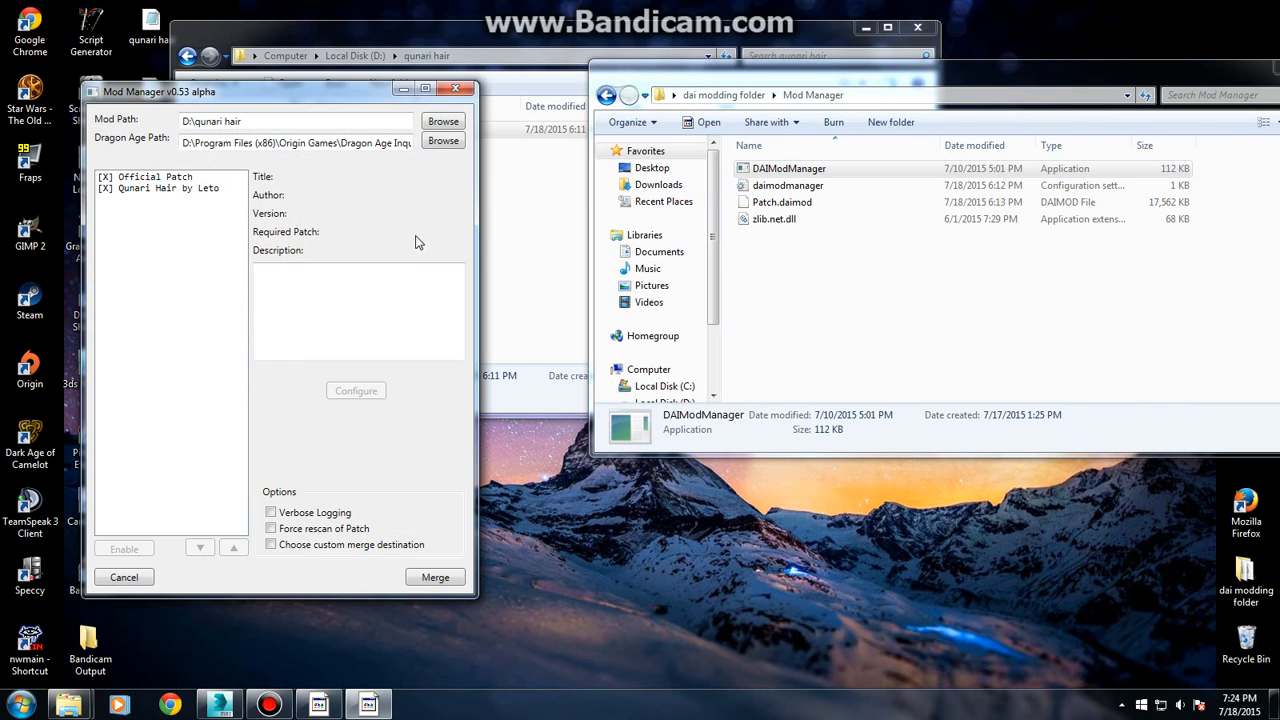
drag(292, 97, 462, 104)
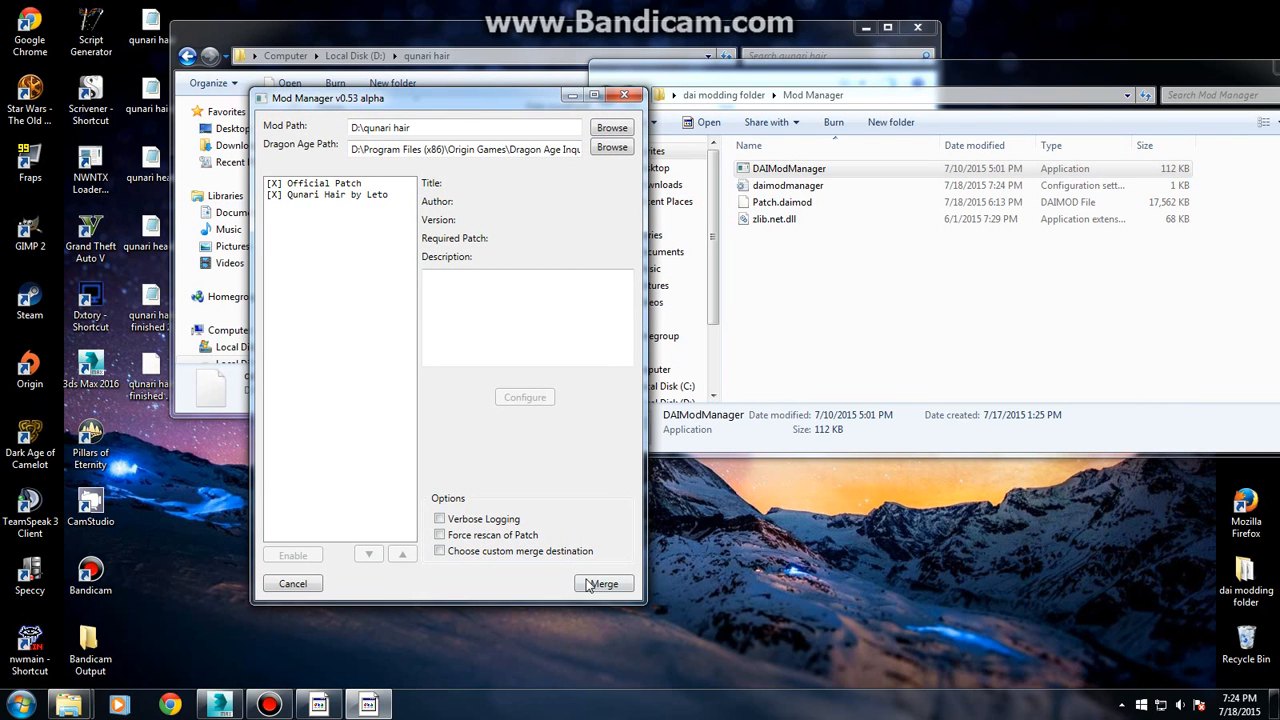
drag(383, 103, 510, 110)
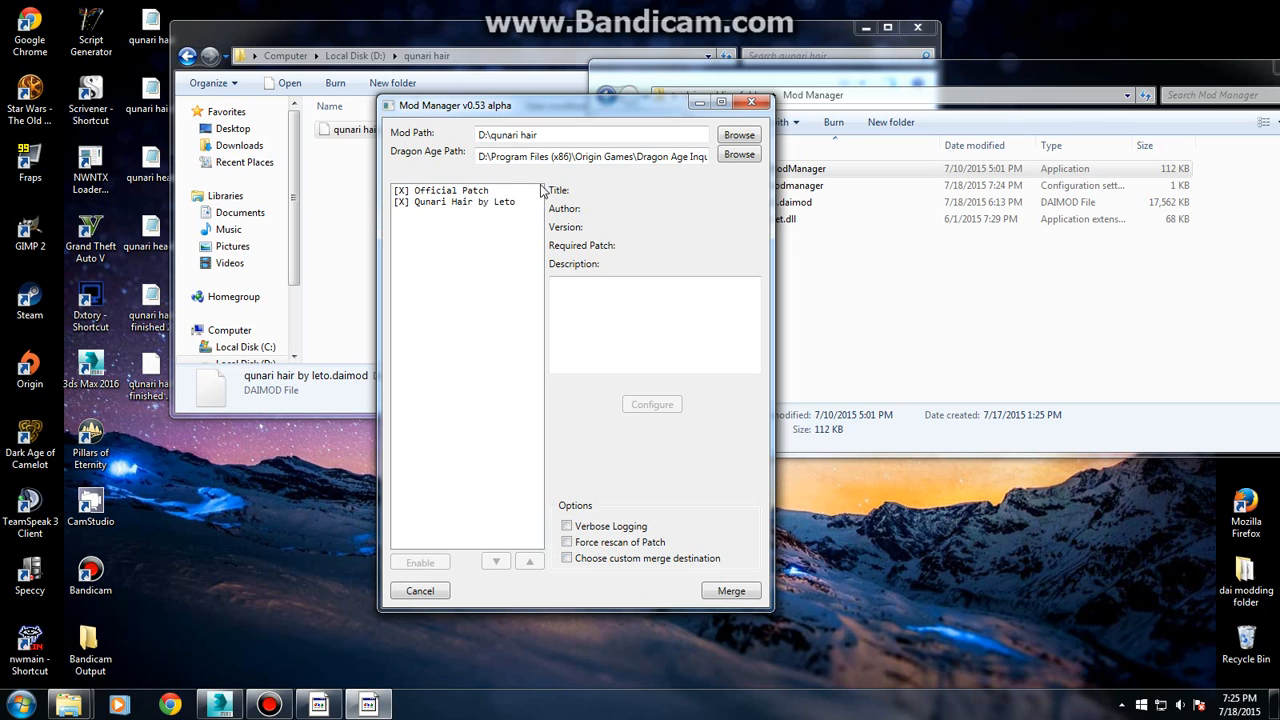
- Close Mod Manager and both open folder windows to return to the desktop
click(751, 102)
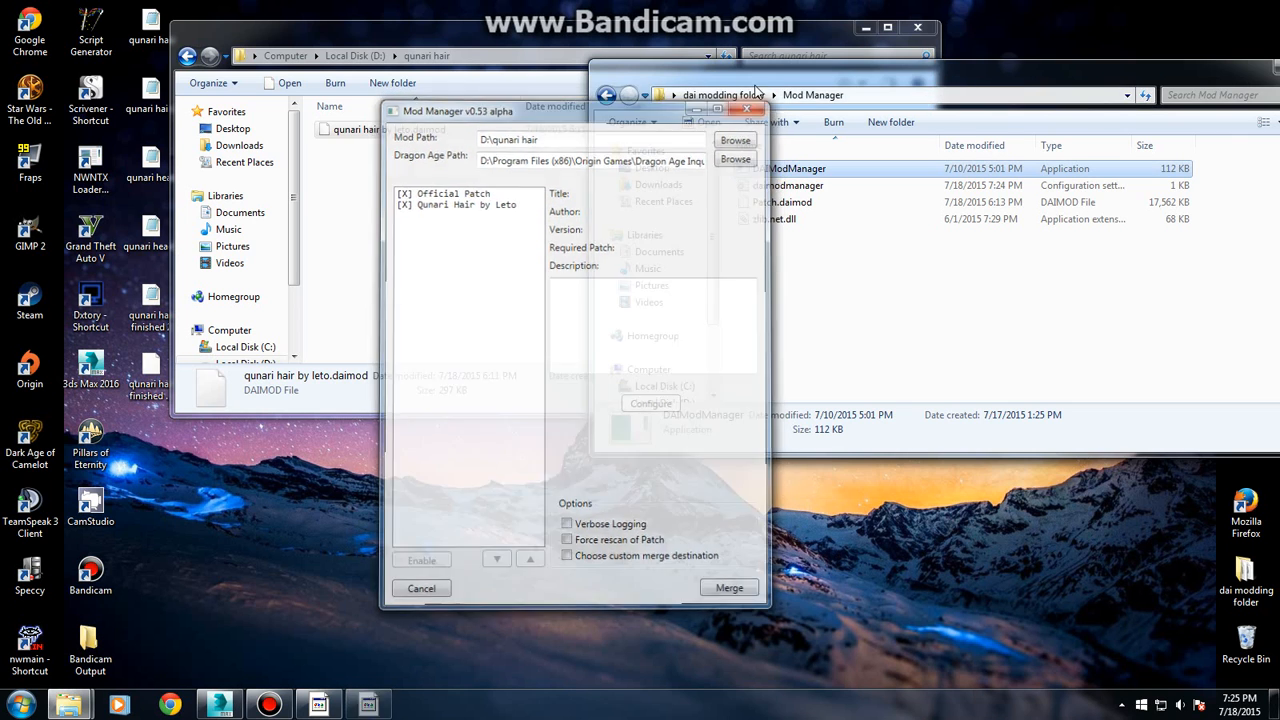
drag(718, 83, 358, 93)
click(970, 79)
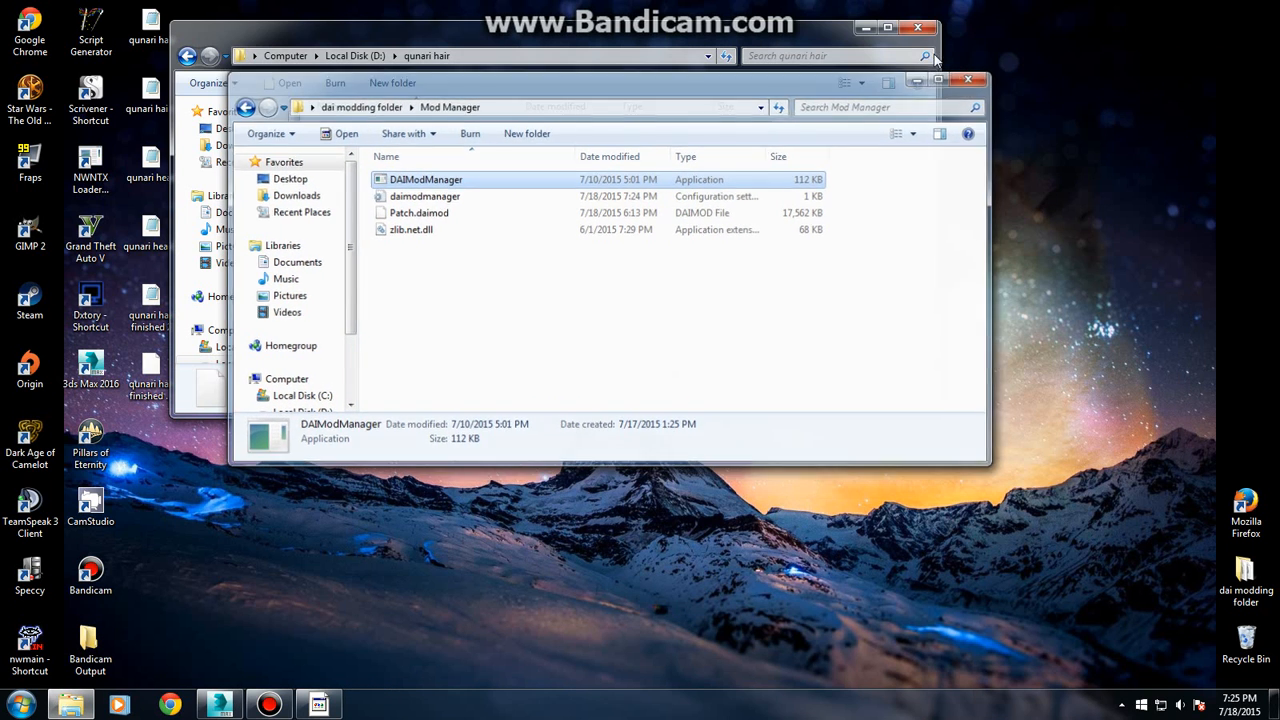
click(919, 33)
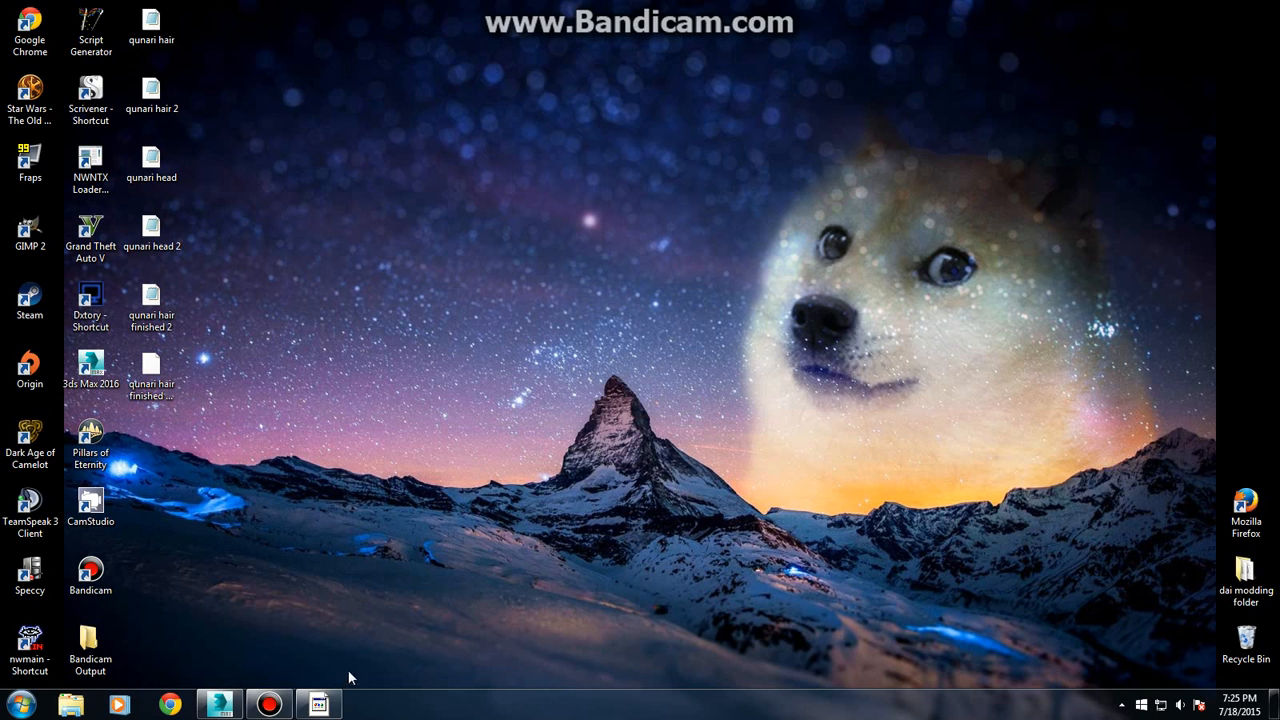